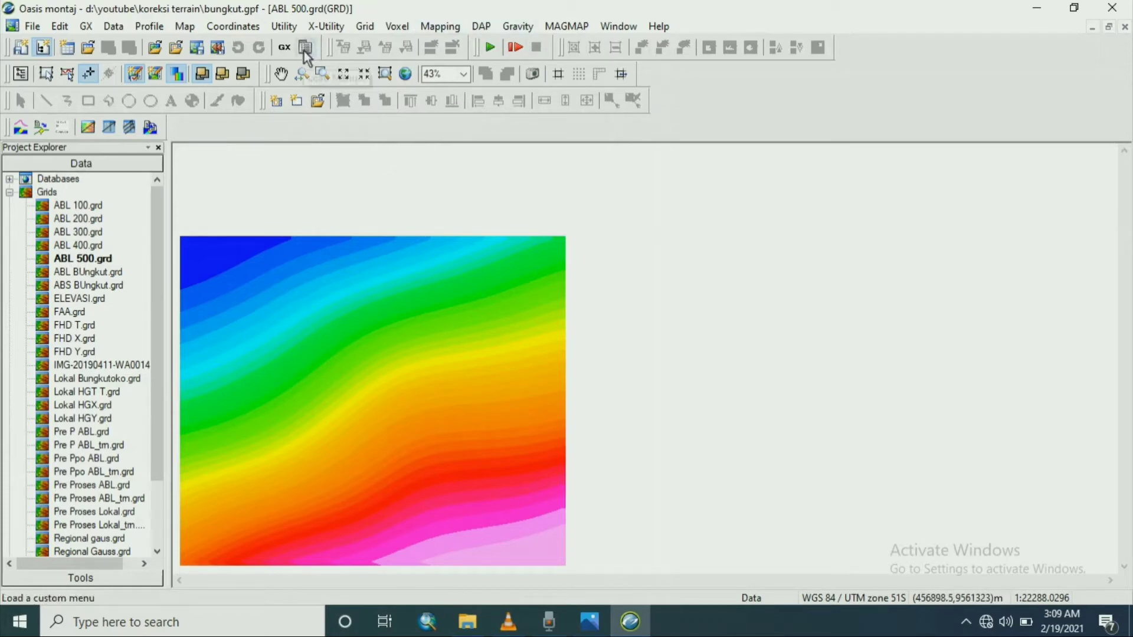
- Start the grid preparation for step-by-step MAGMAP filtering with ABL 500.grd as the original input grid
click(561, 26)
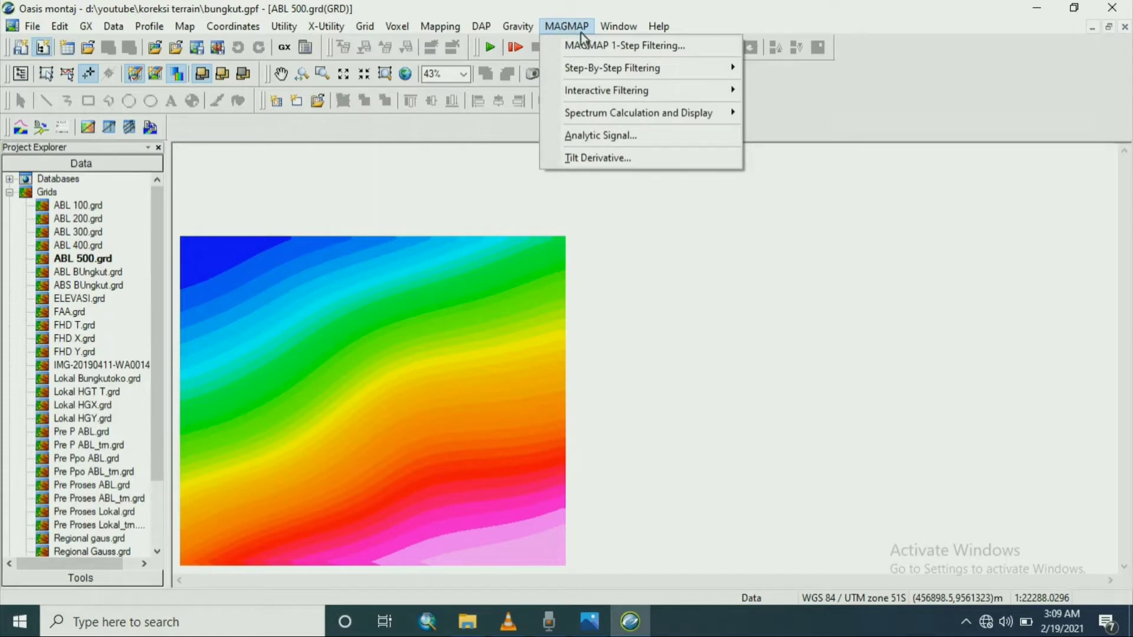
mouse_move(605, 64)
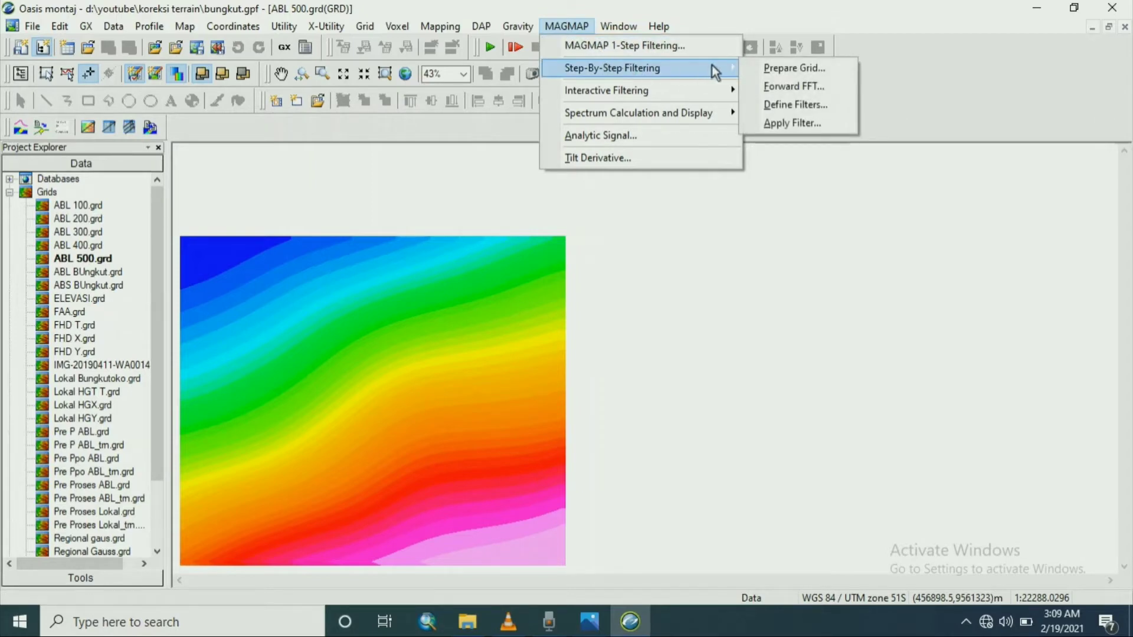
click(753, 69)
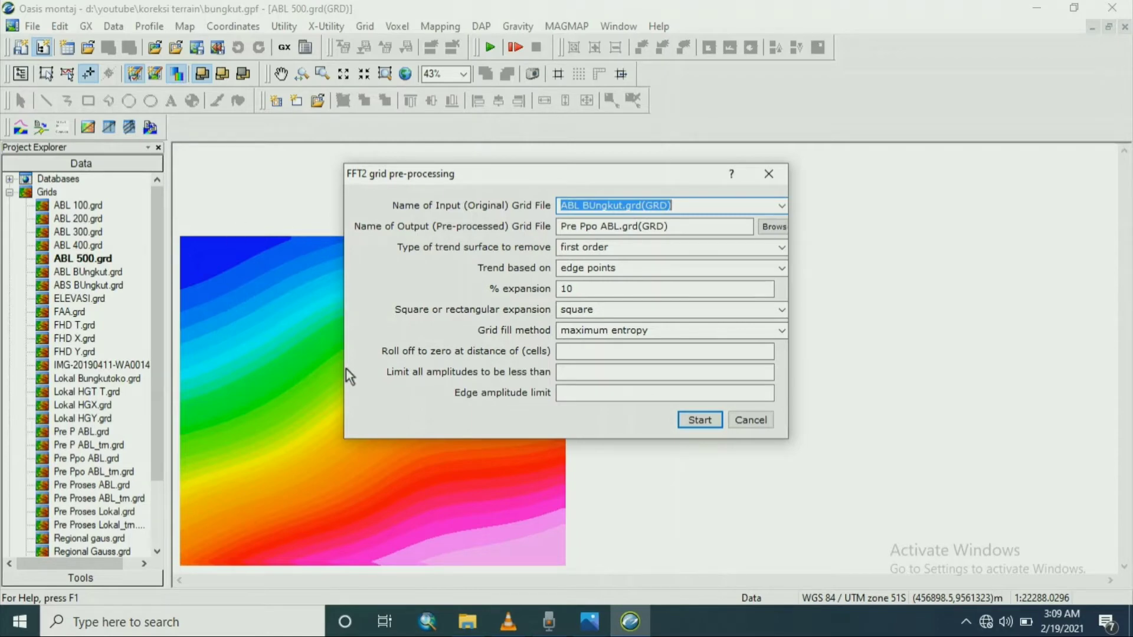
click(783, 211)
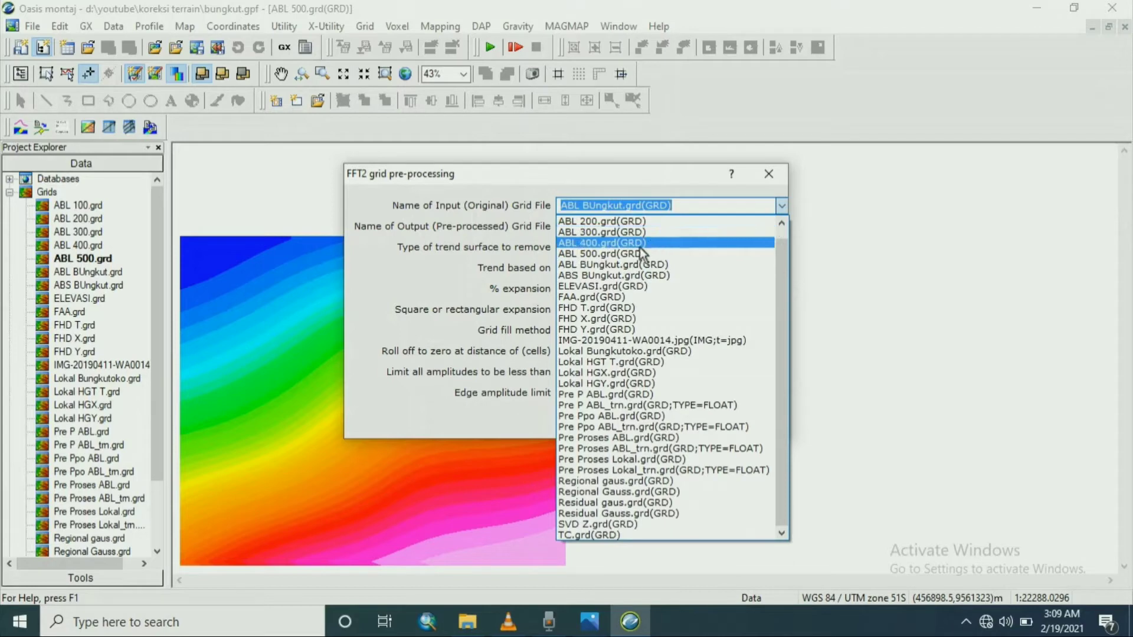
click(636, 252)
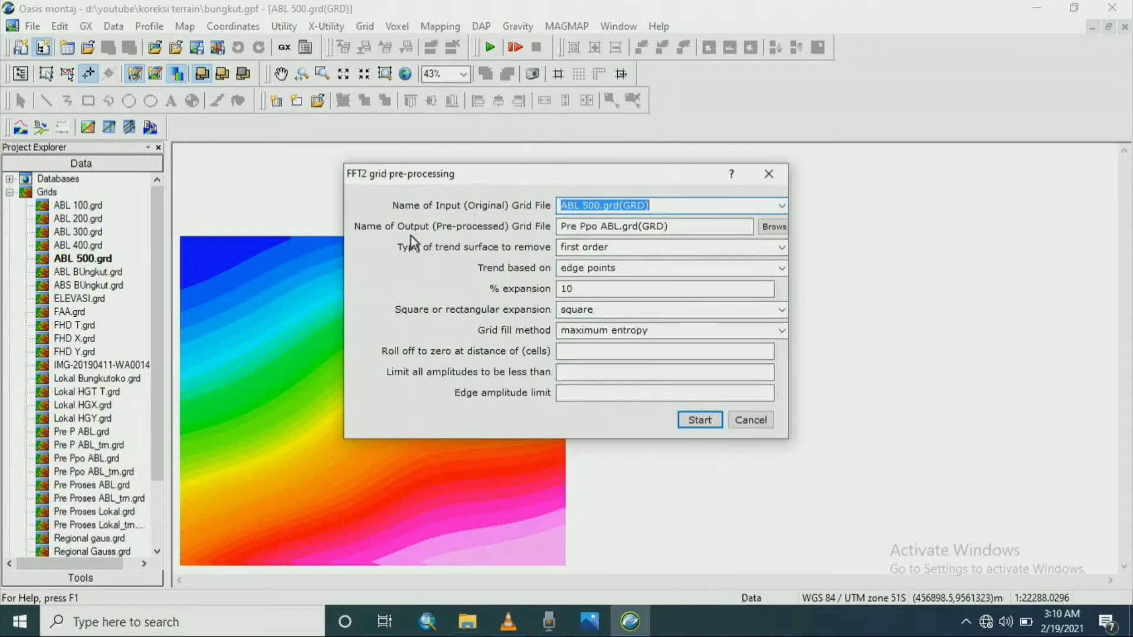
- Name the pre-processed output grid Pre Proses ABL500.grd and run the grid pre-processing
click(598, 227)
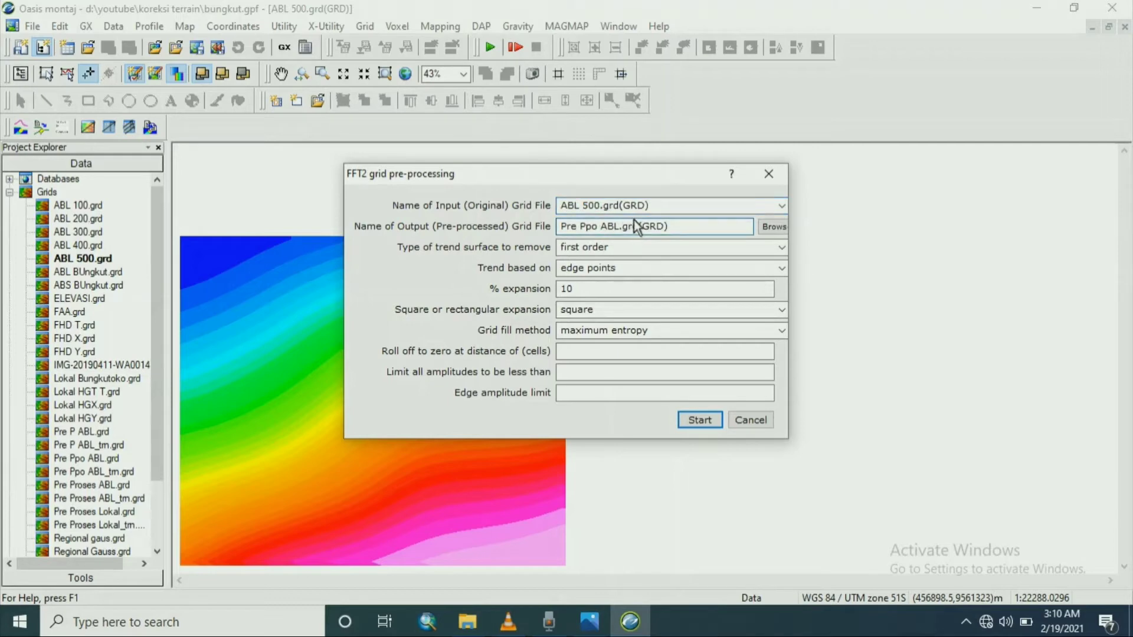
key(BackSpace)
key(BackSpace)
text(roses)
key(Right)
key(Right)
key(Right)
text(500)
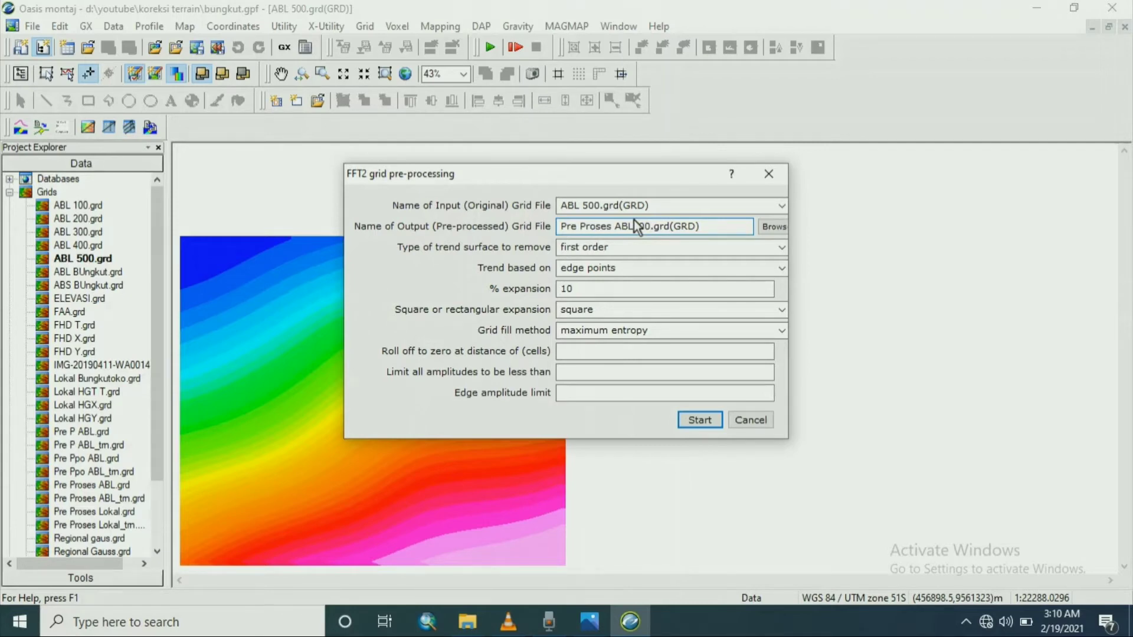
key(Left)
key(Left)
key(Left)
key(BackSpace)
key(Right)
key(Right)
key(Right)
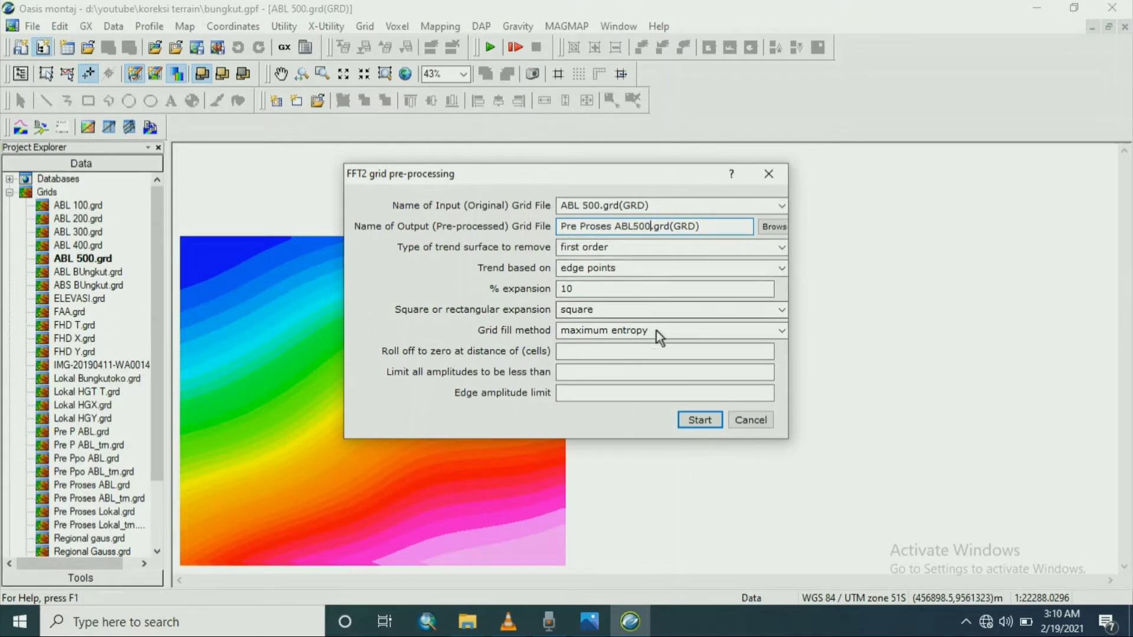
click(699, 419)
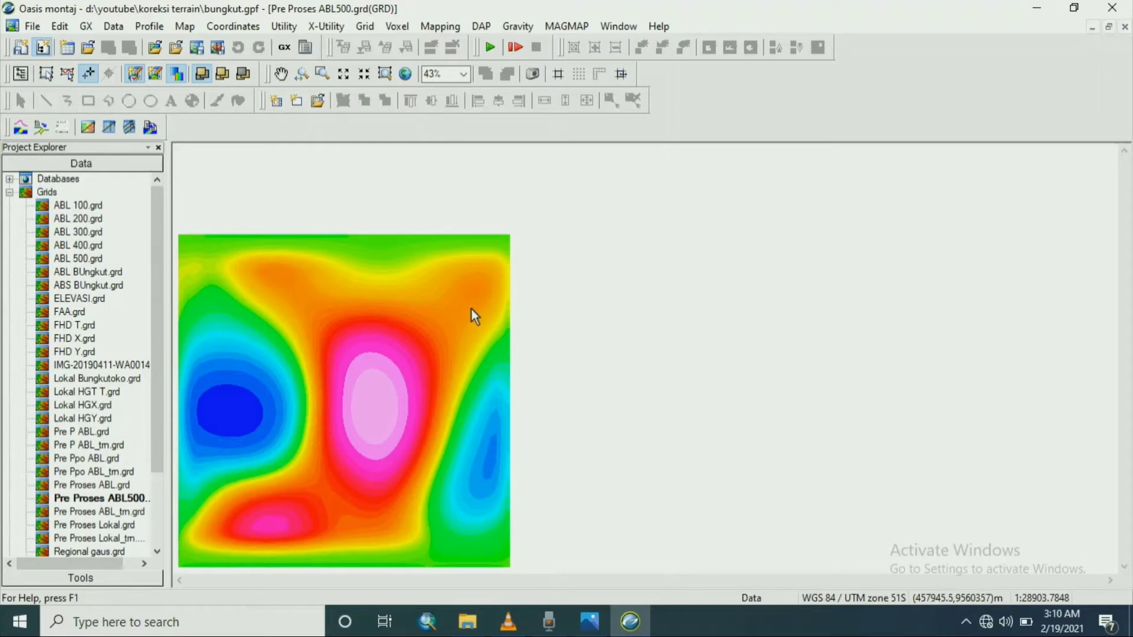
- Run the forward FFT on the pre-processed grid Pre Proses ABL500.grd
click(569, 27)
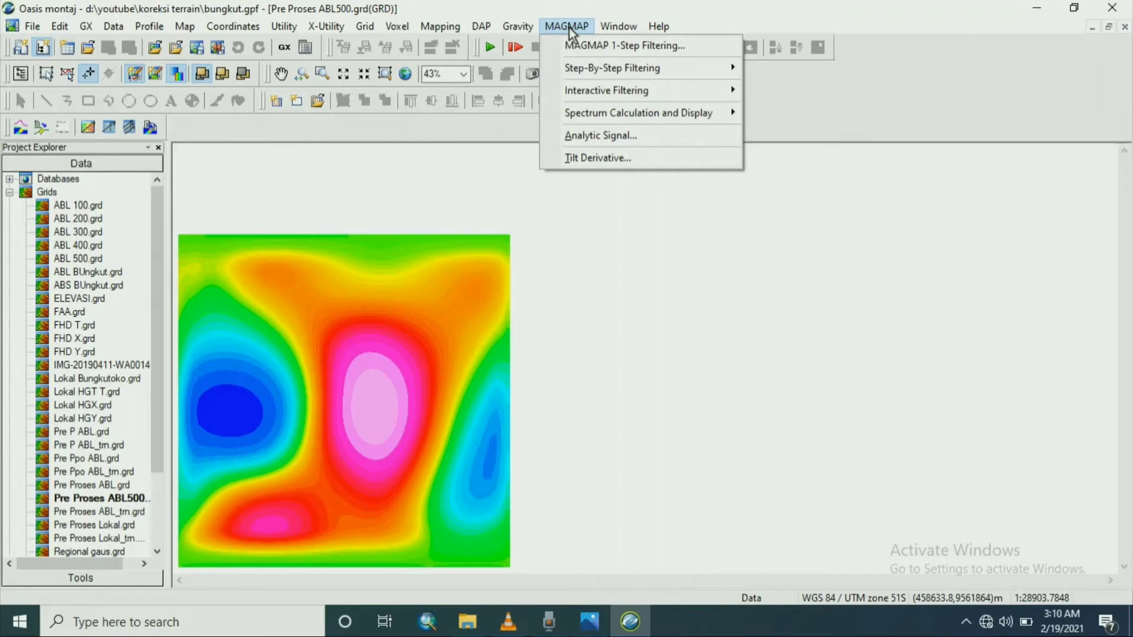
mouse_move(589, 65)
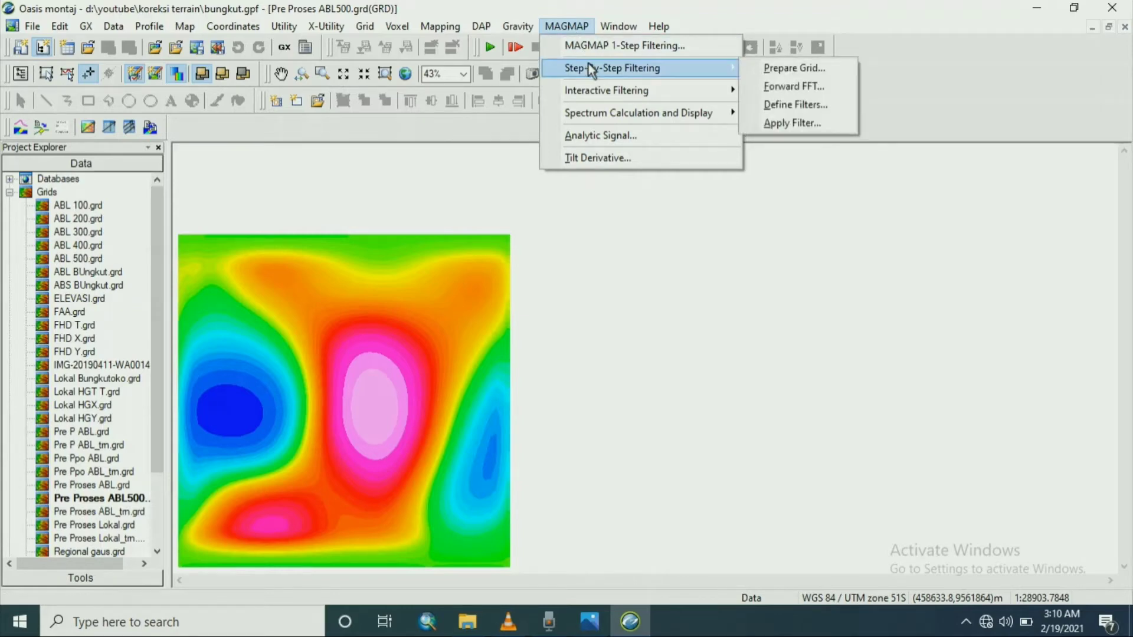
click(796, 88)
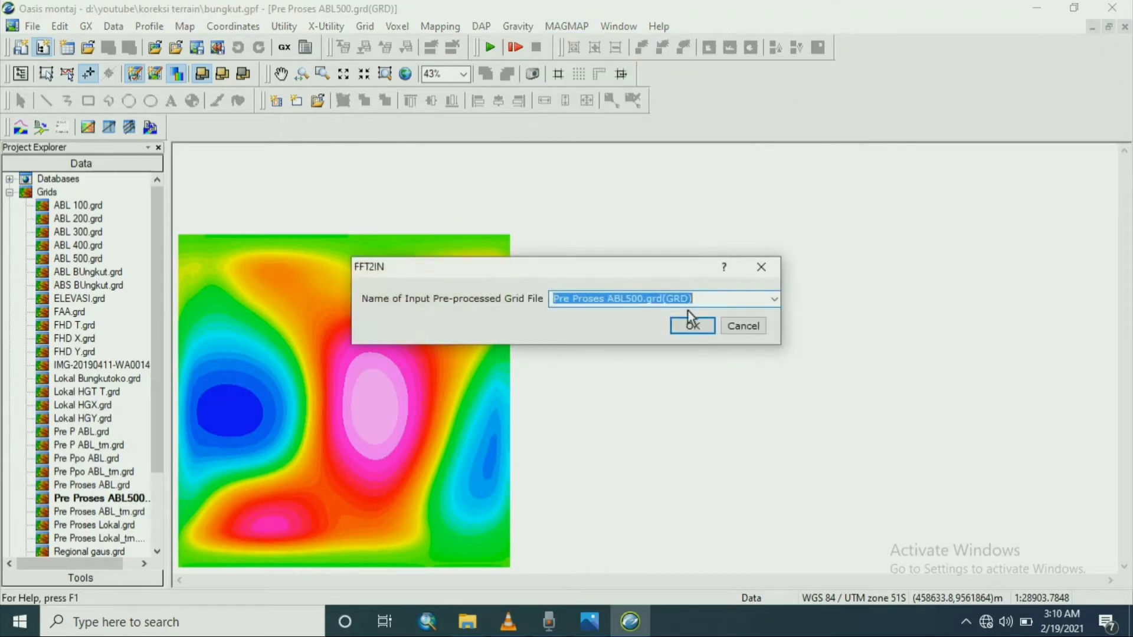
click(692, 331)
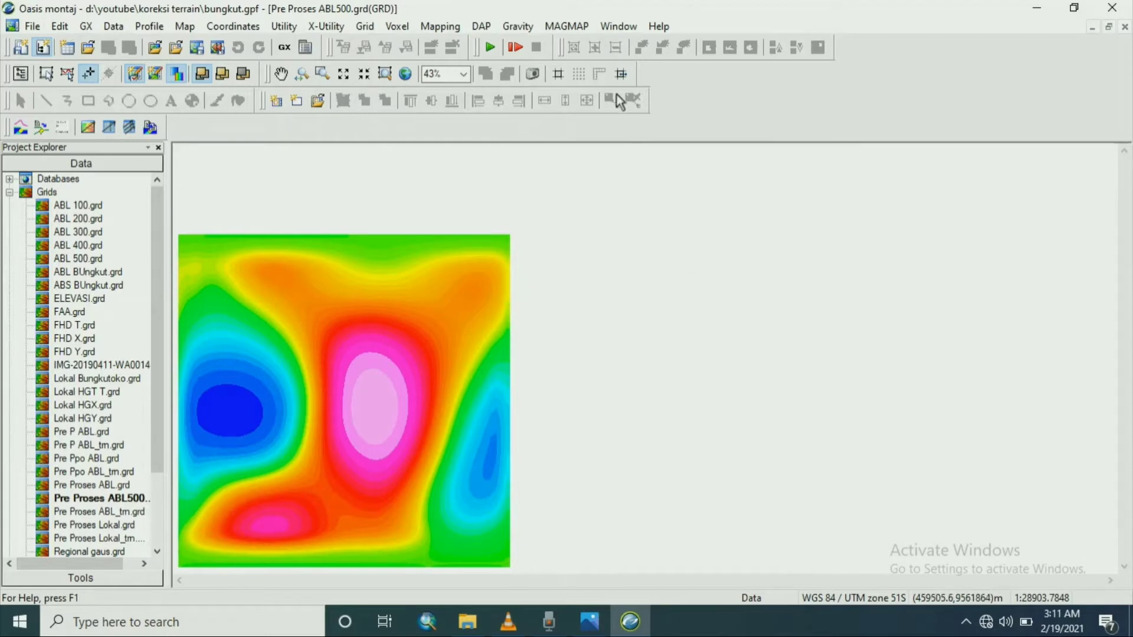
- Define the filter in control file SVD Z.con as Derivative in Z-direction with differentiation order 2
click(567, 27)
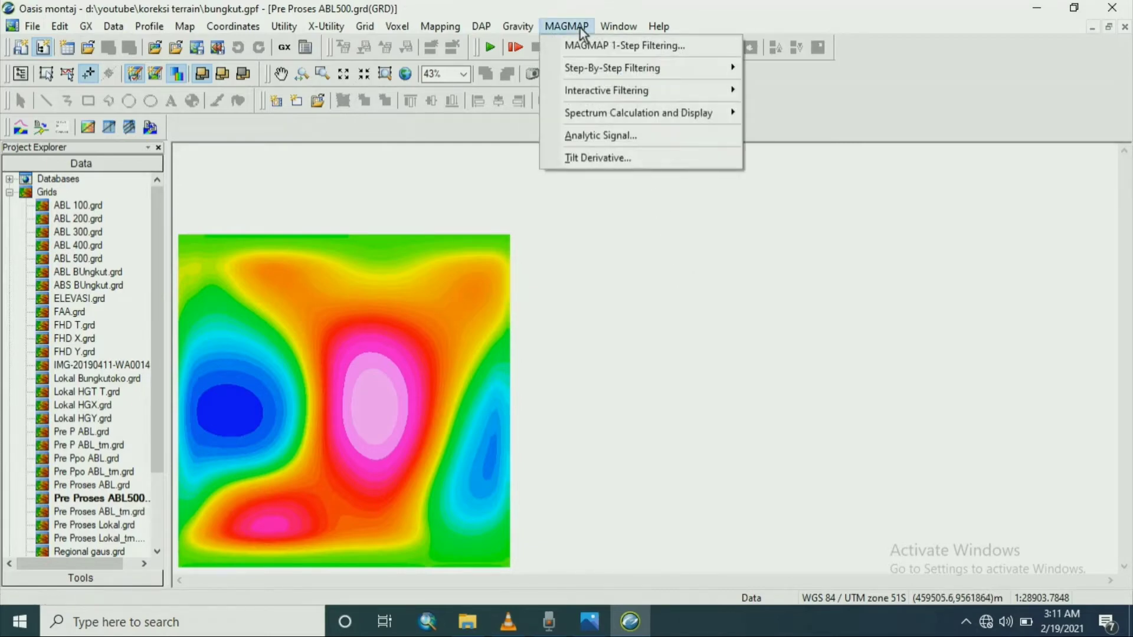
mouse_move(584, 68)
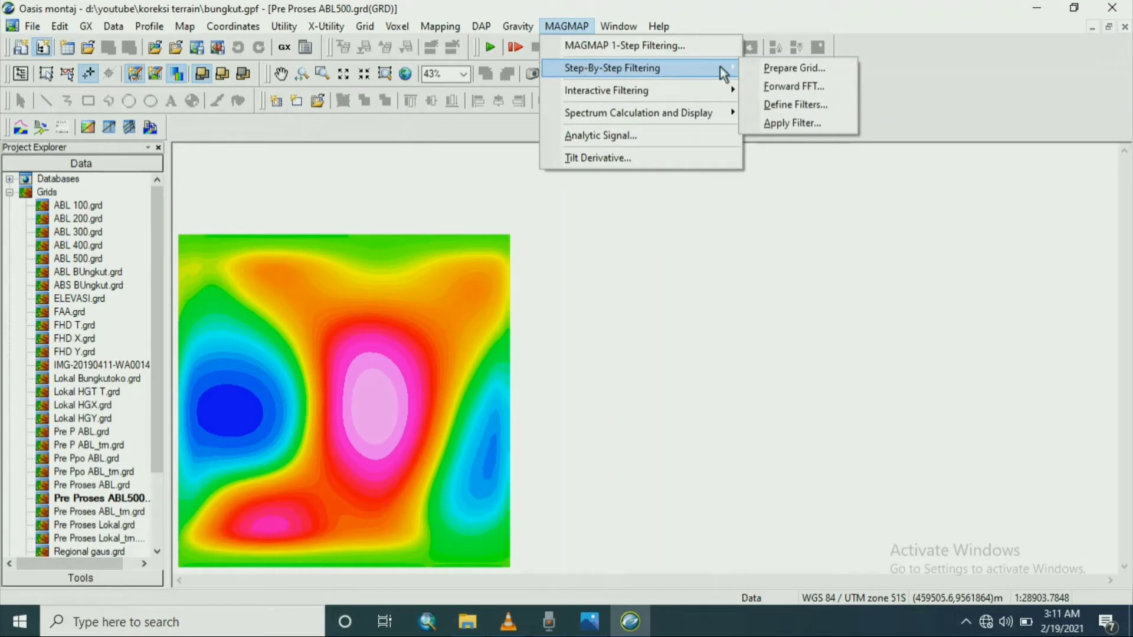
click(810, 105)
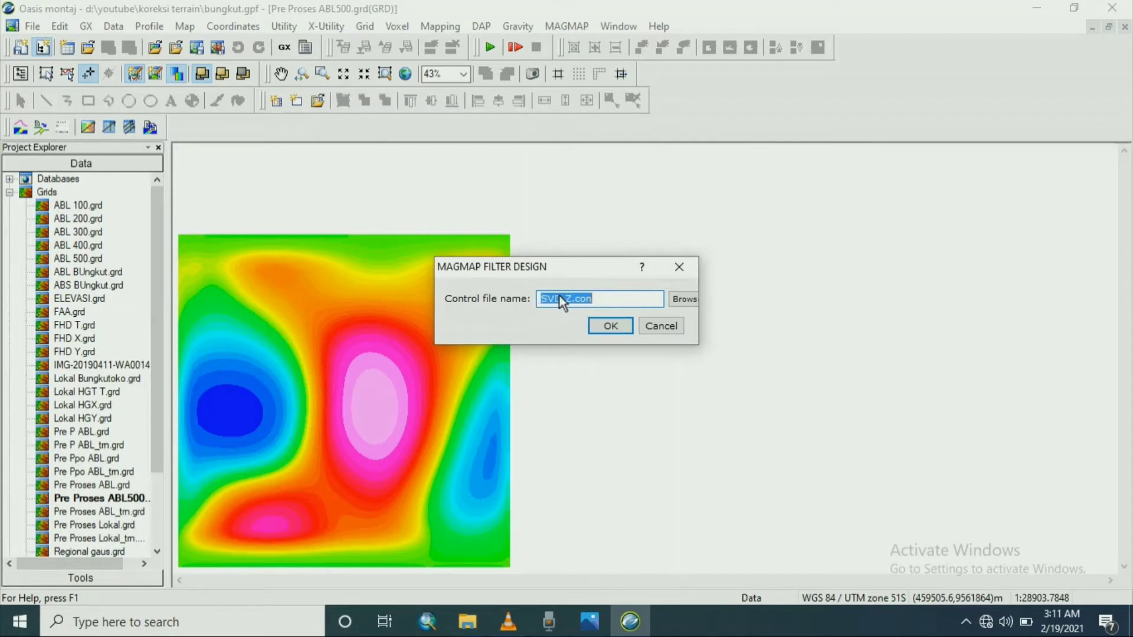
click(596, 324)
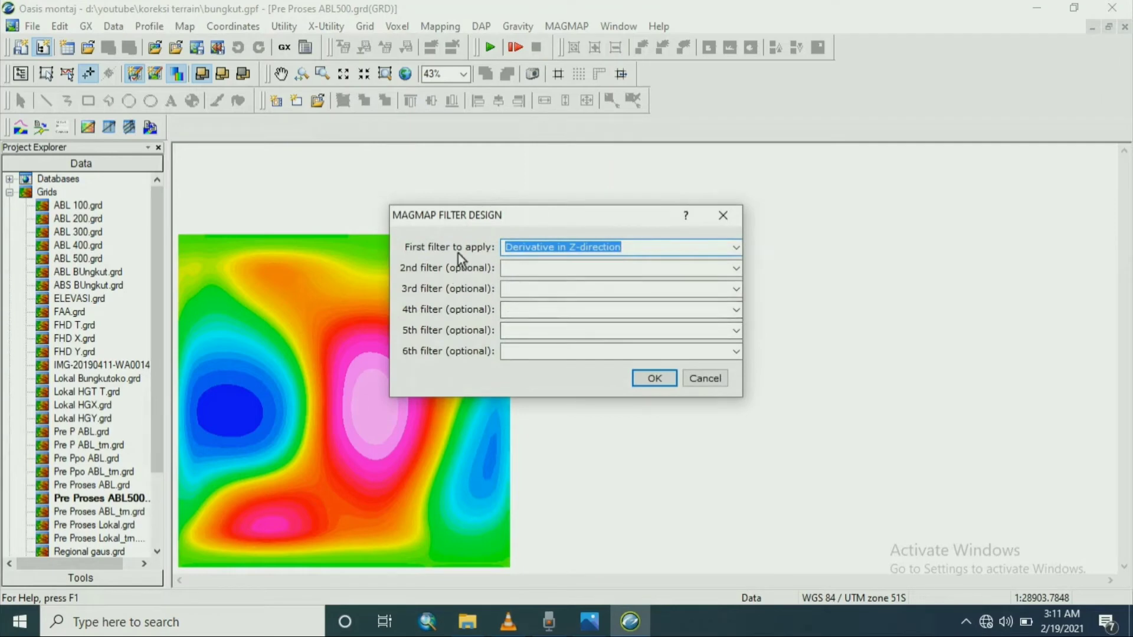
click(734, 250)
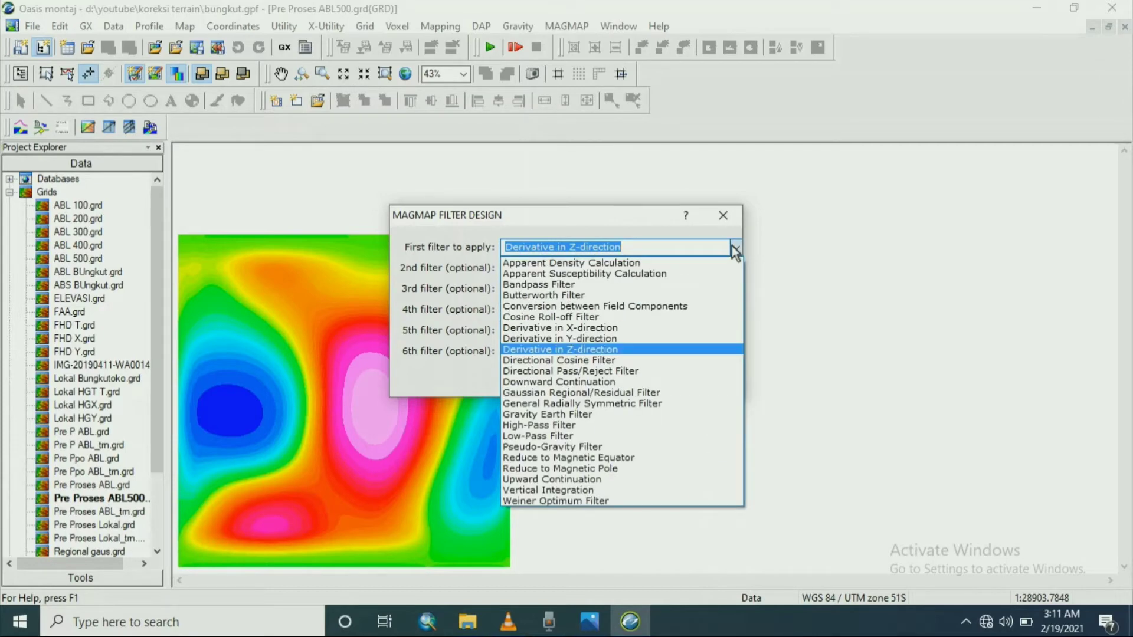
click(614, 350)
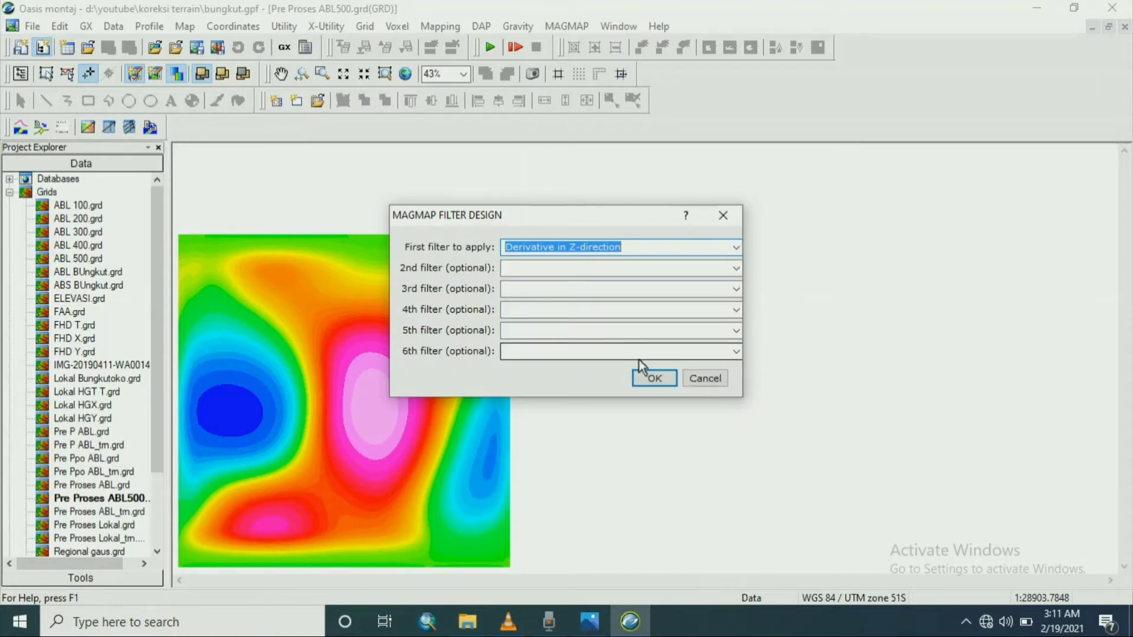
click(665, 382)
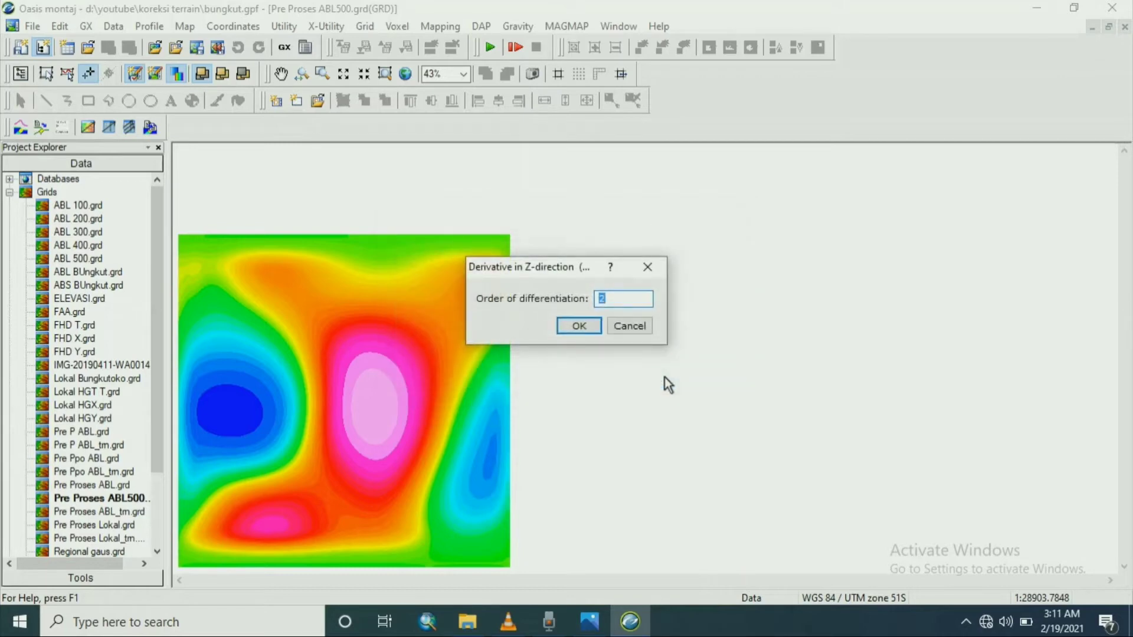
click(610, 301)
click(587, 328)
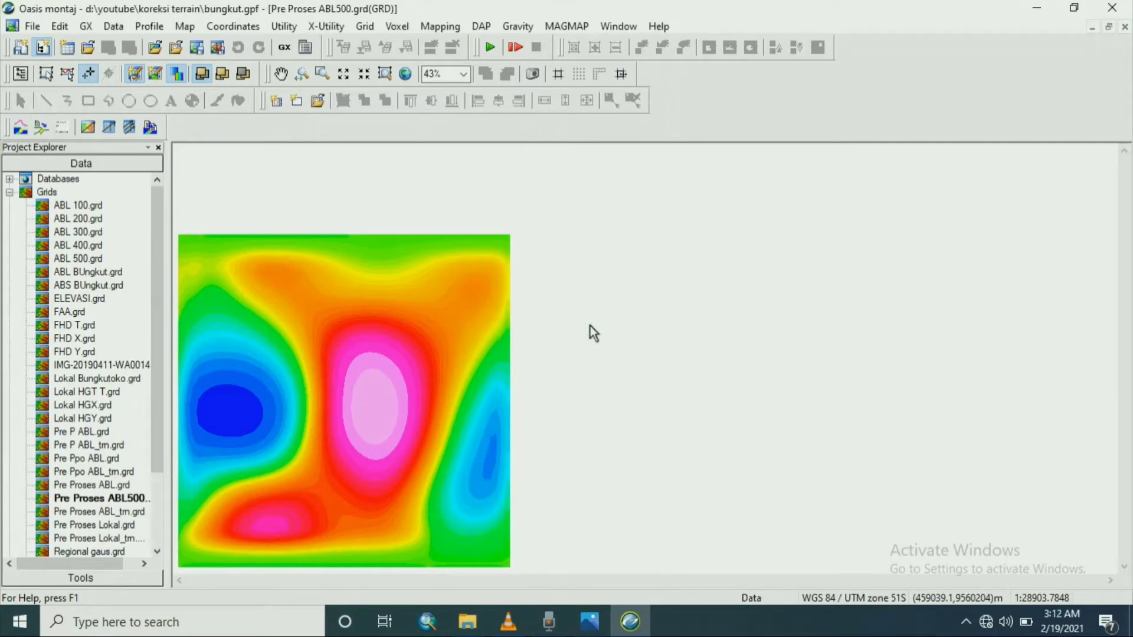
- Apply the SVD Z.con filter to the Pre Proses ABL500_trn.grd transform, naming the output grid SVD REGIONAL.grd
click(572, 27)
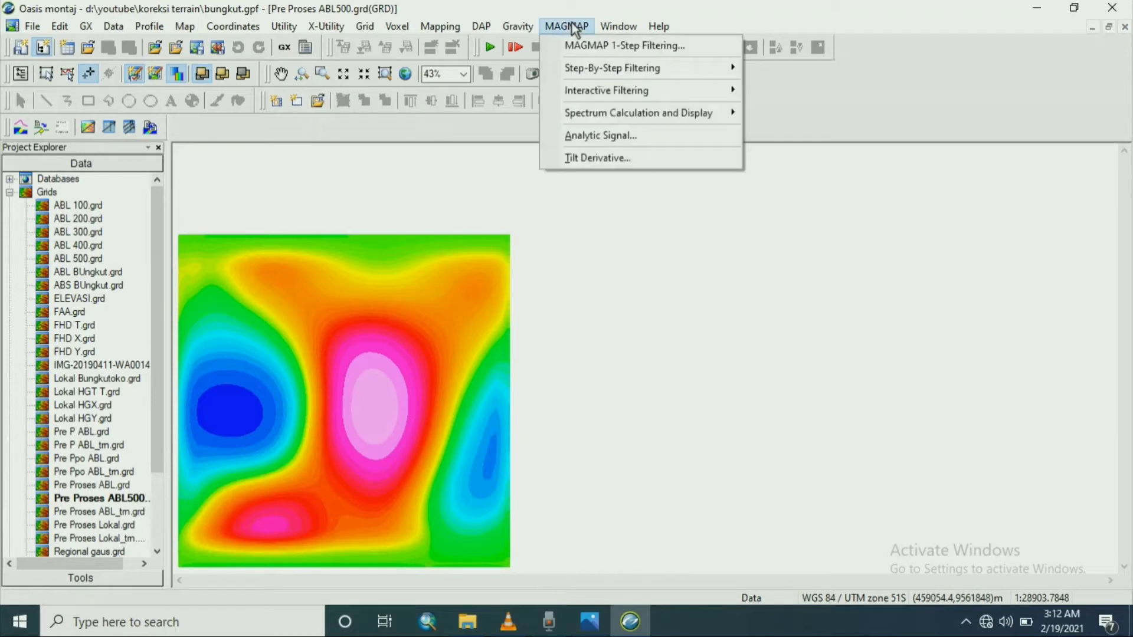
mouse_move(586, 66)
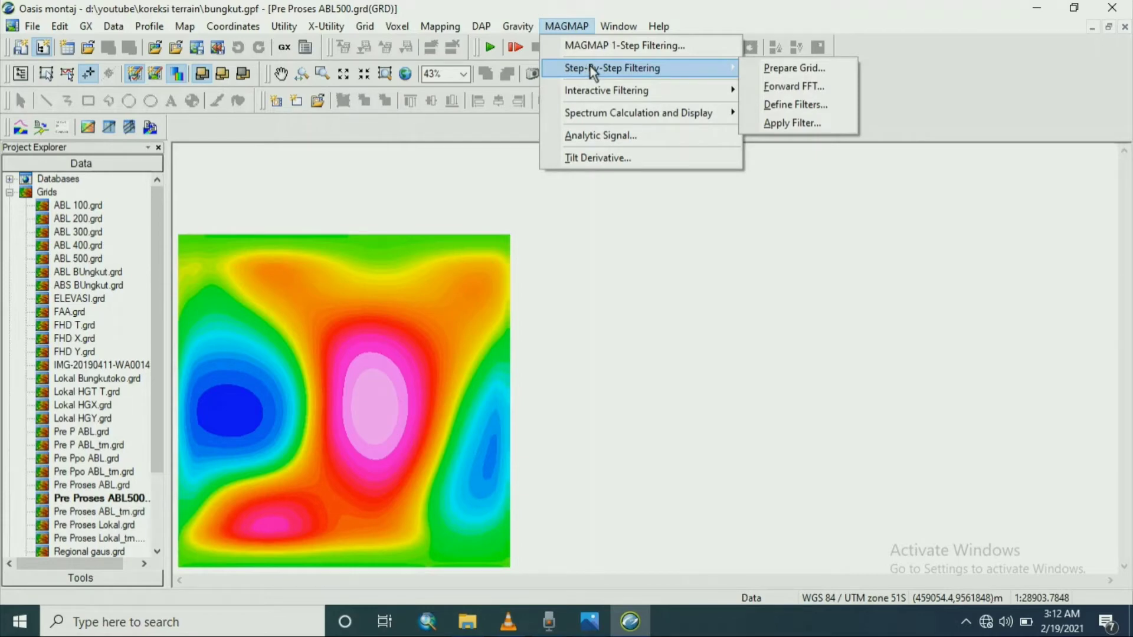
click(785, 124)
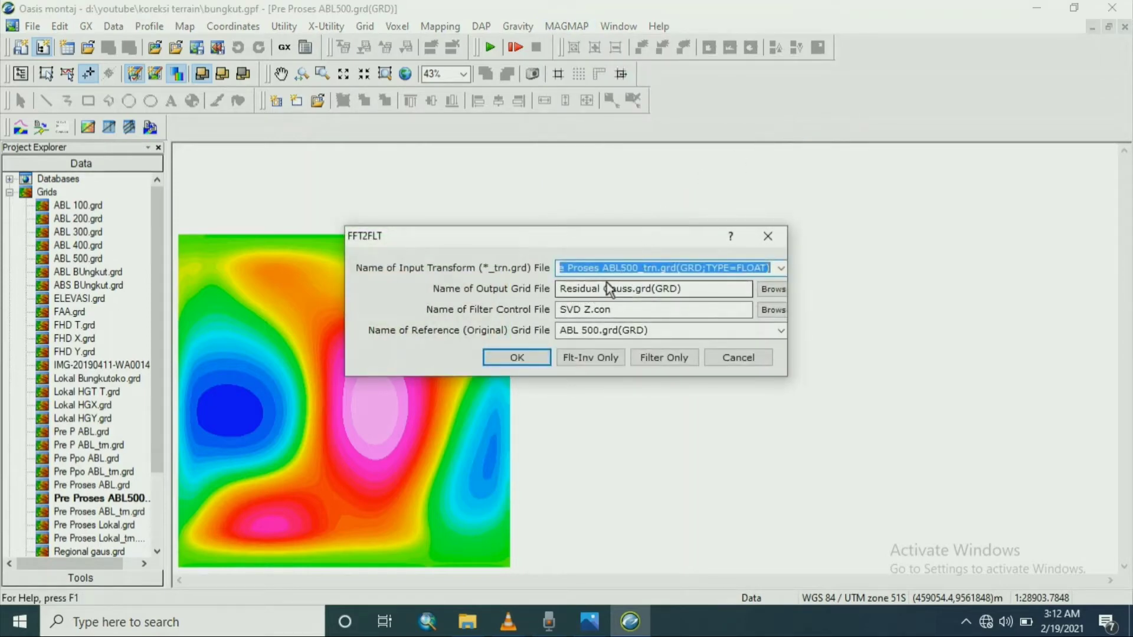
drag(634, 289, 600, 289)
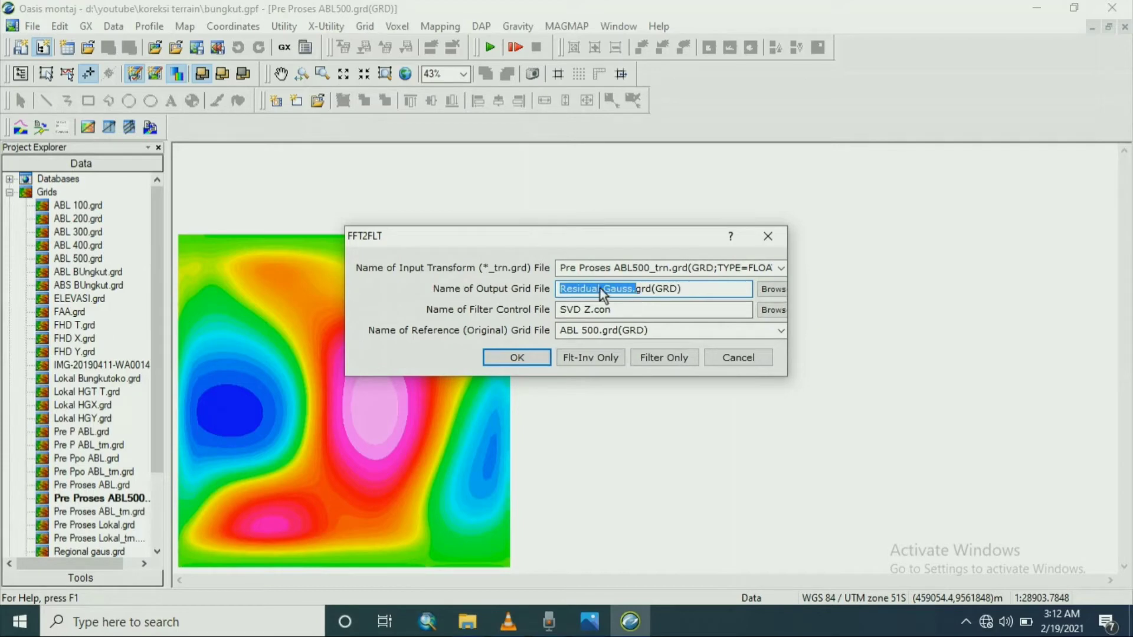
click(589, 292)
drag(635, 289, 554, 290)
text(SVD REGIONAL)
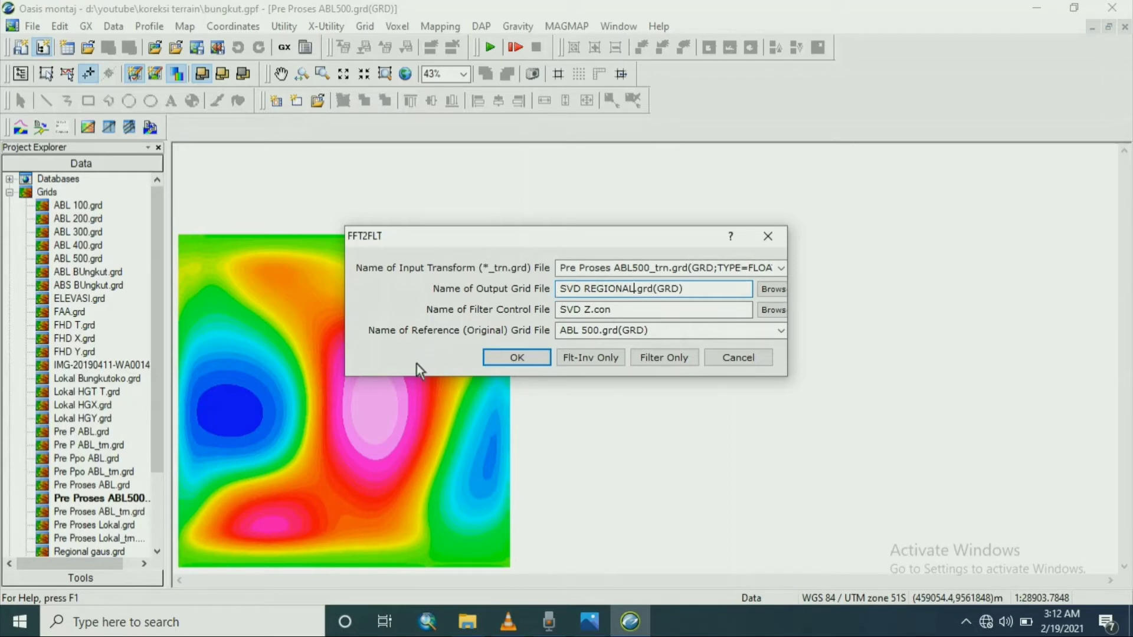
click(517, 358)
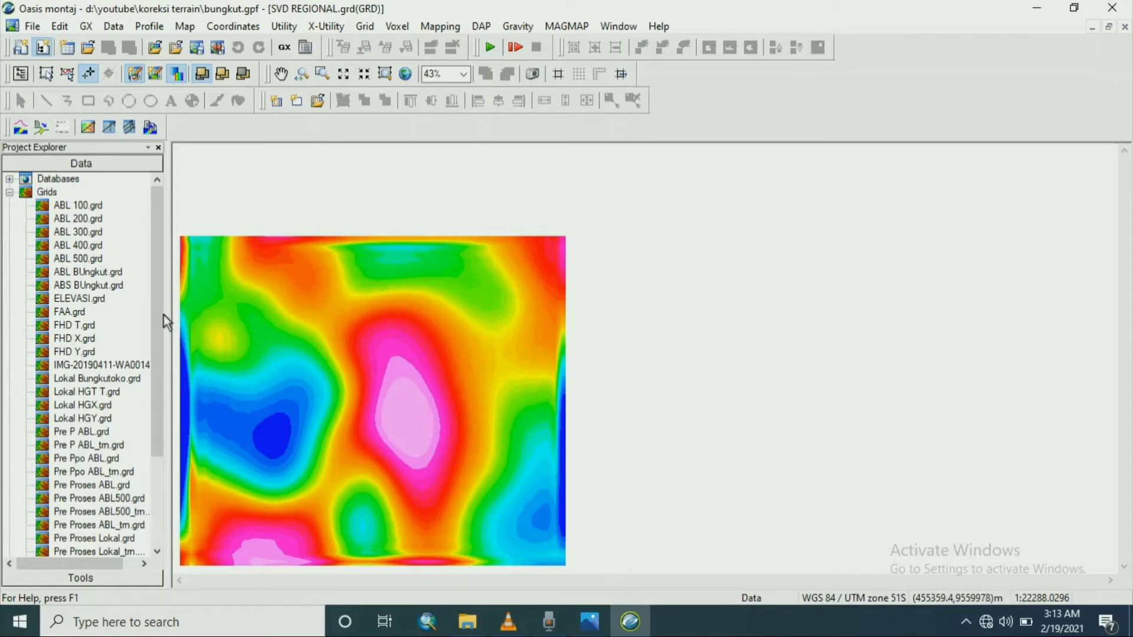
- Look through the project's grid list, close Oasis montaj and launch Surfer
drag(157, 305, 184, 296)
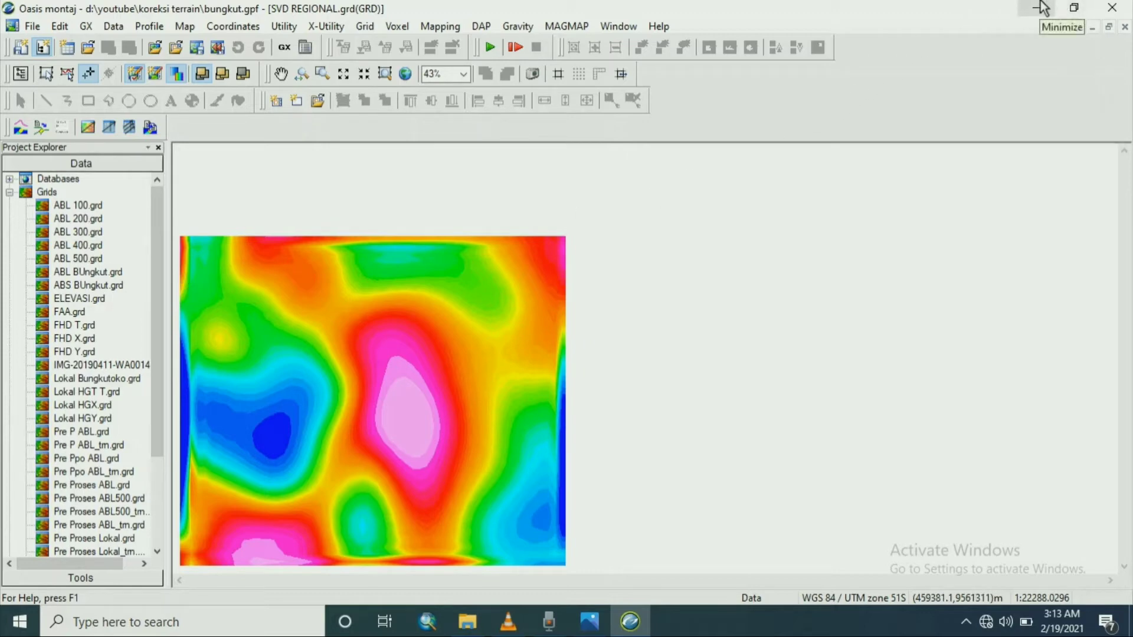
drag(158, 339, 159, 449)
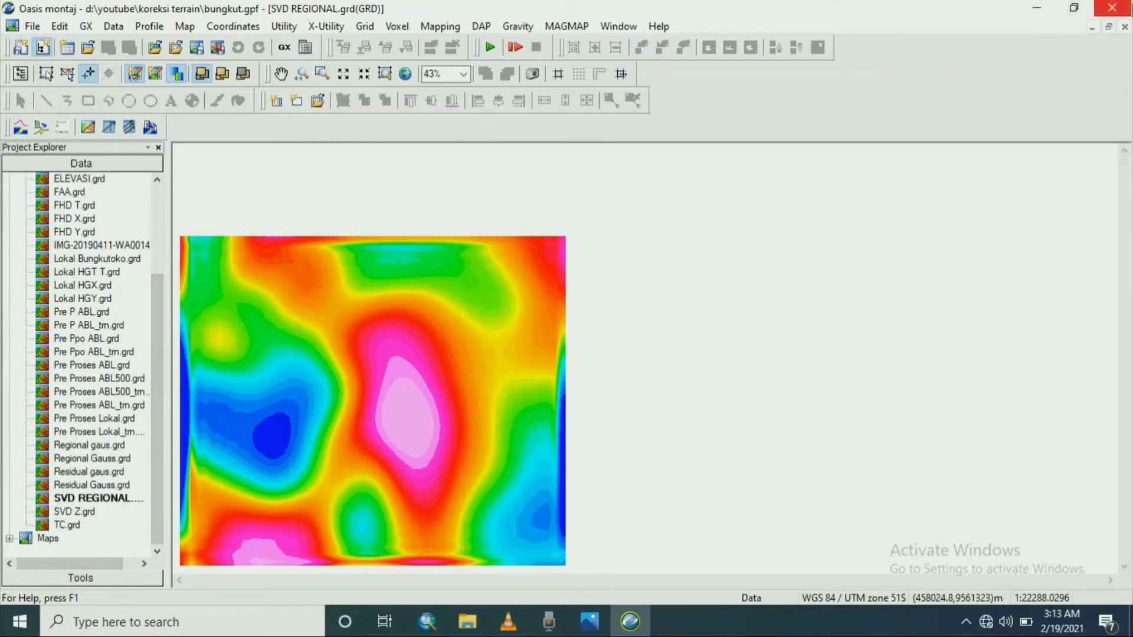
click(1112, 7)
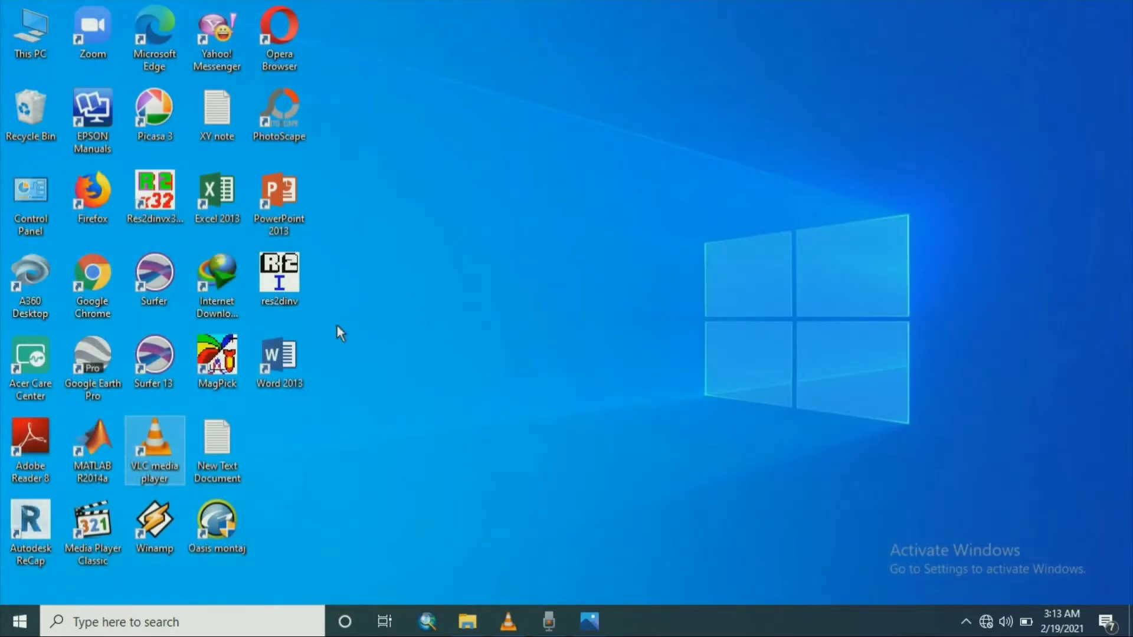
double_click(154, 278)
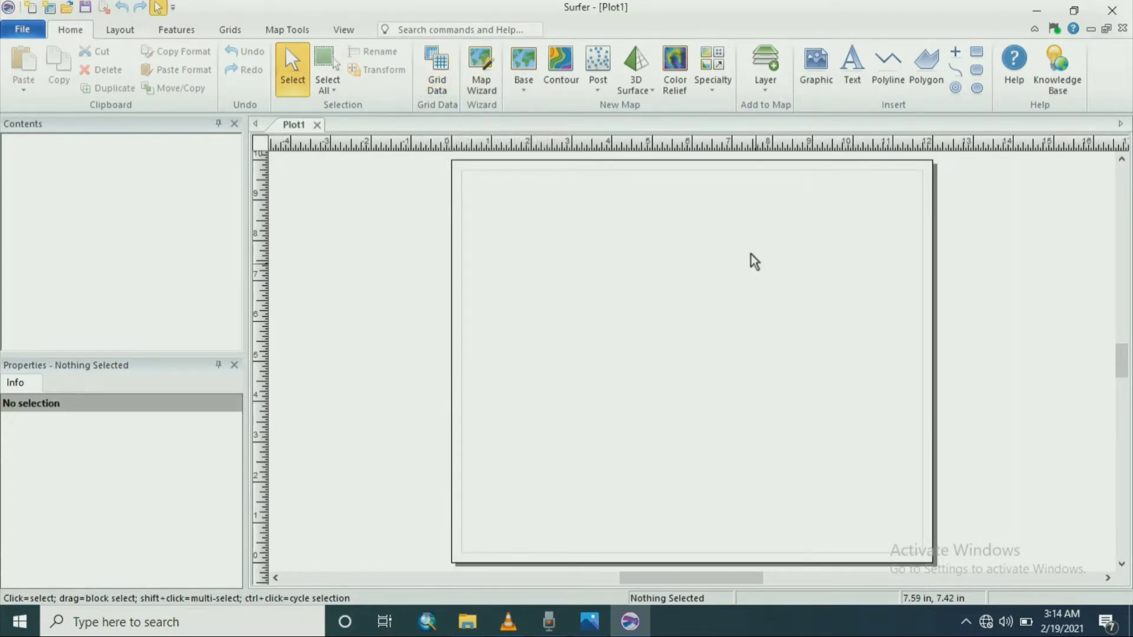
- Create a contour map from the SVD REGIONAL grid in D:\YouTube\Koreksi Terrain
click(565, 76)
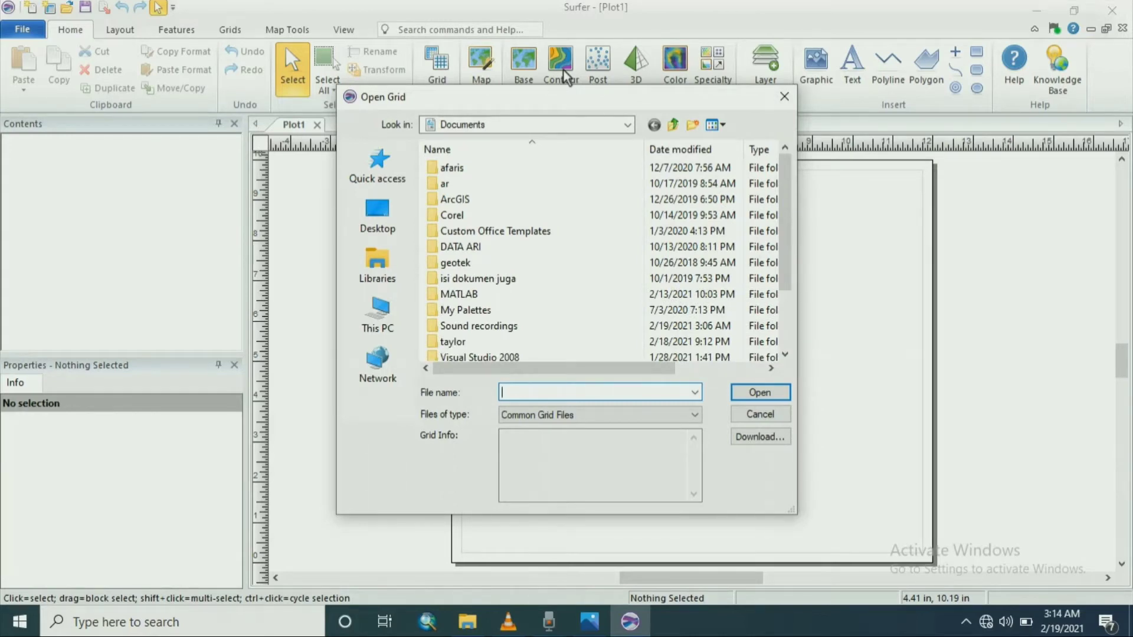
click(378, 311)
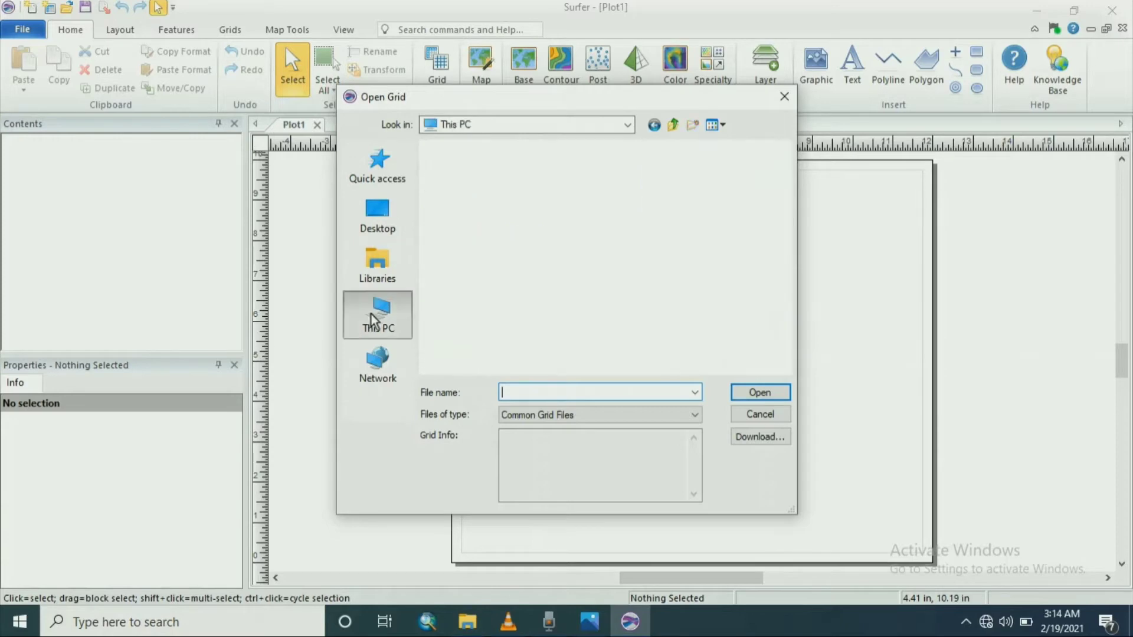
scroll(544, 313, down, 4)
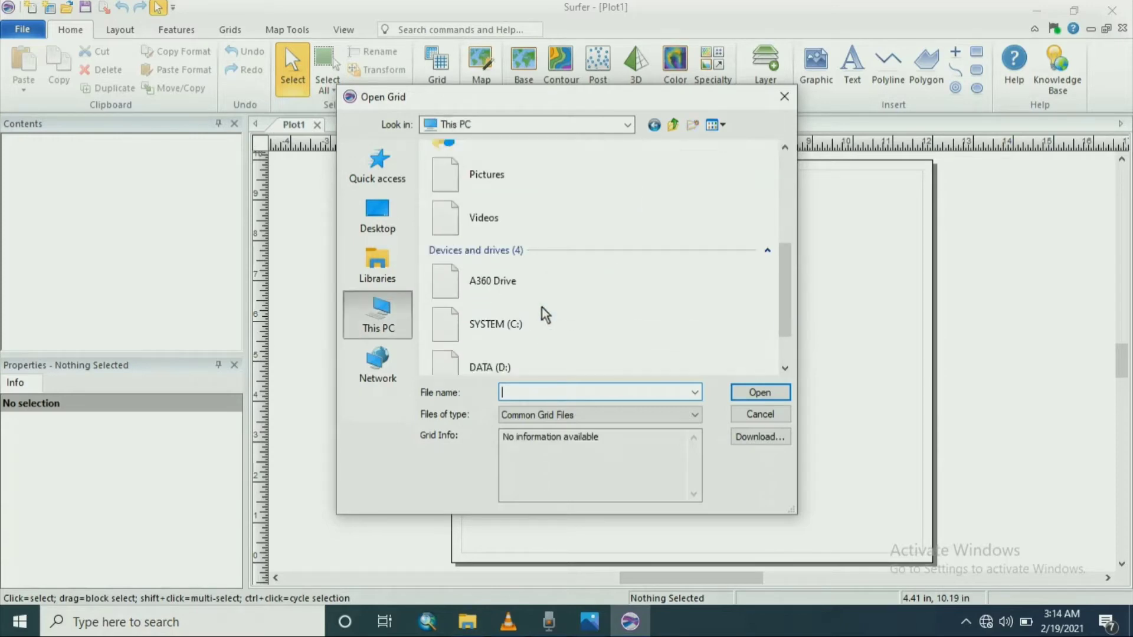
double_click(537, 361)
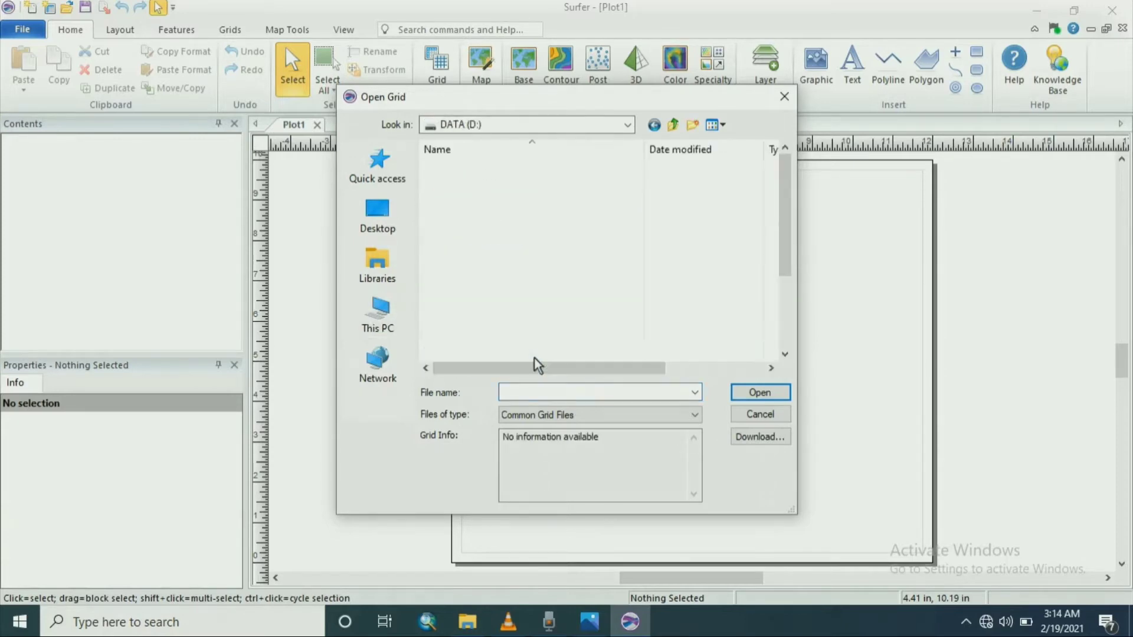
scroll(496, 255, down, 4)
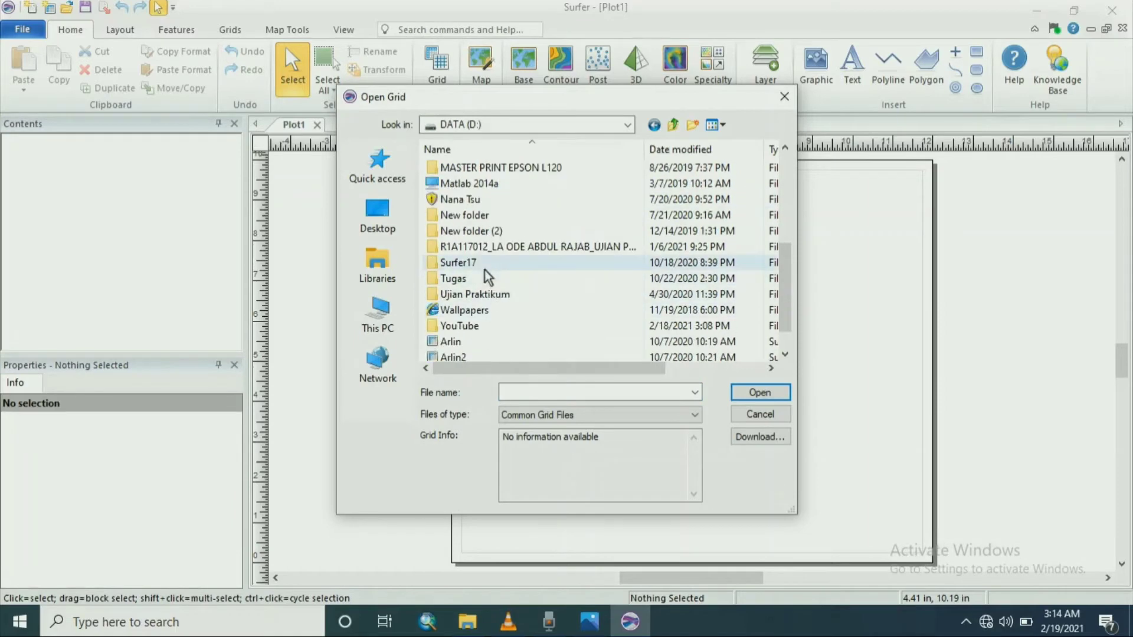
double_click(465, 326)
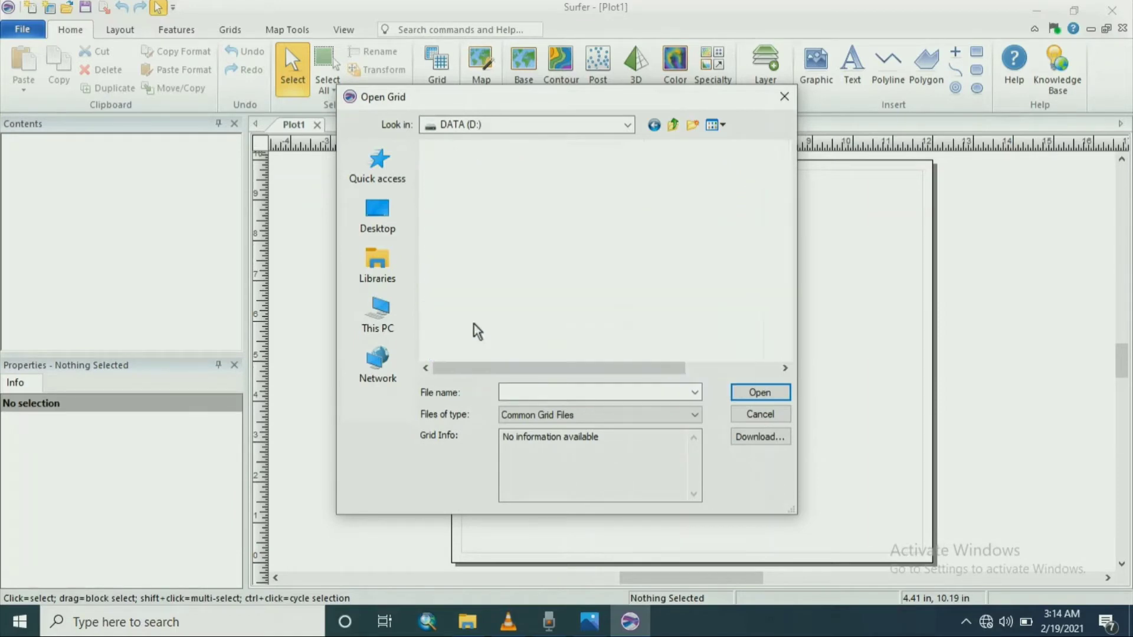
double_click(468, 167)
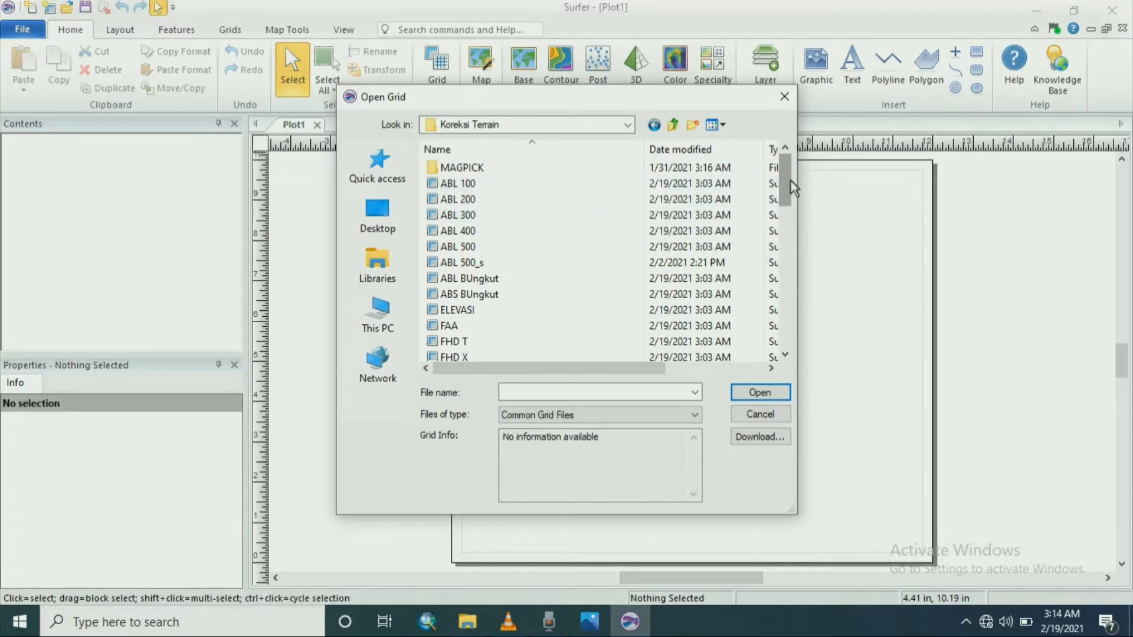
drag(791, 188, 773, 329)
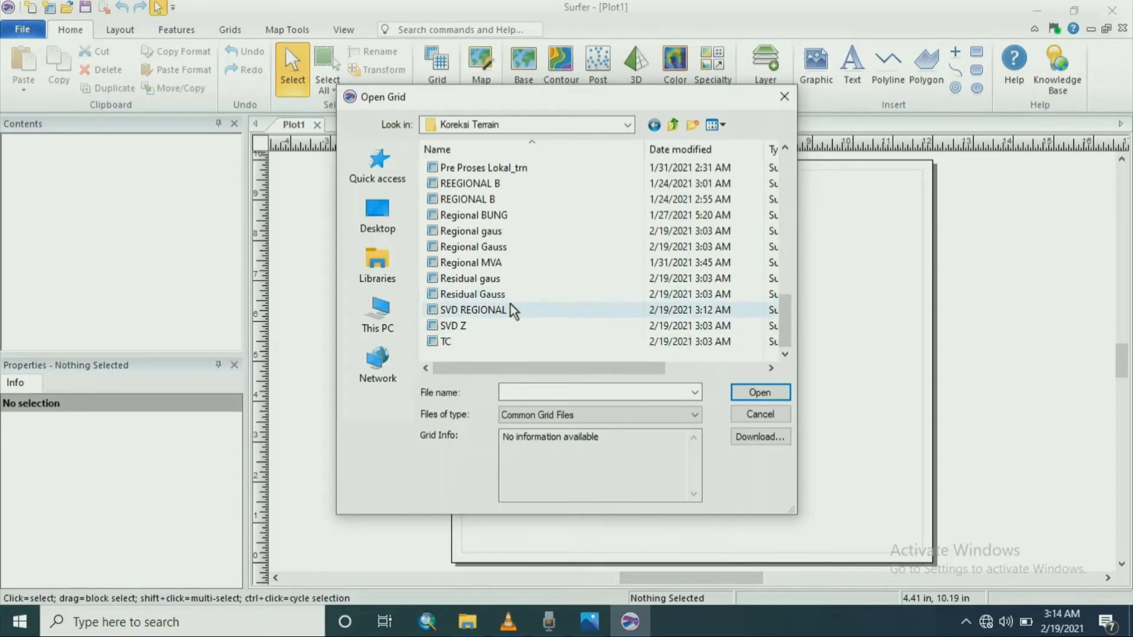
click(587, 314)
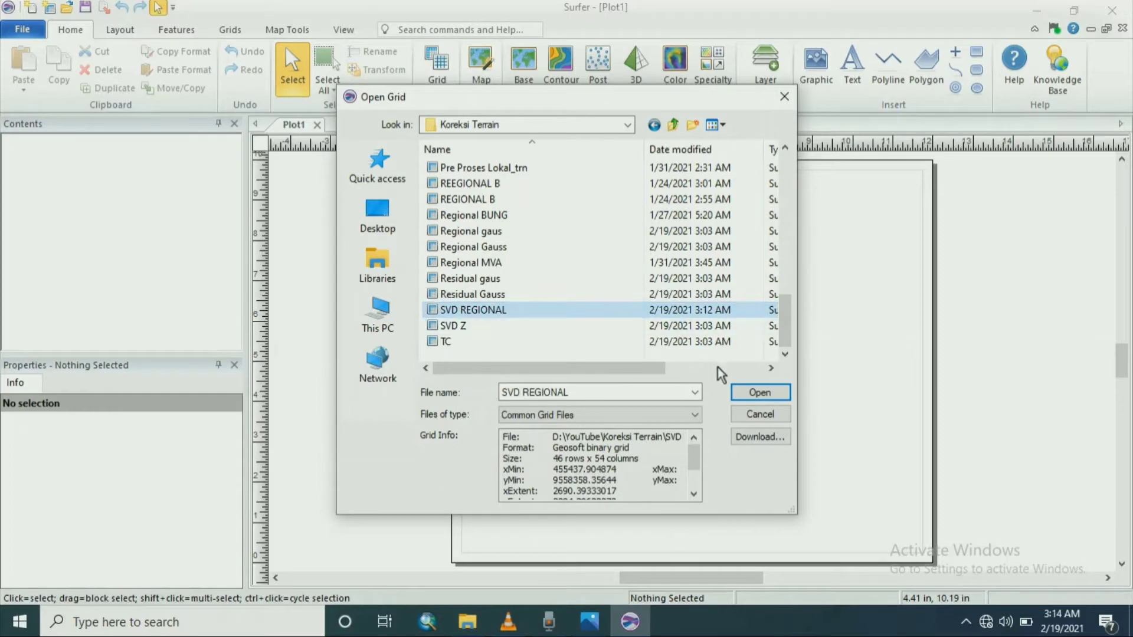
click(763, 397)
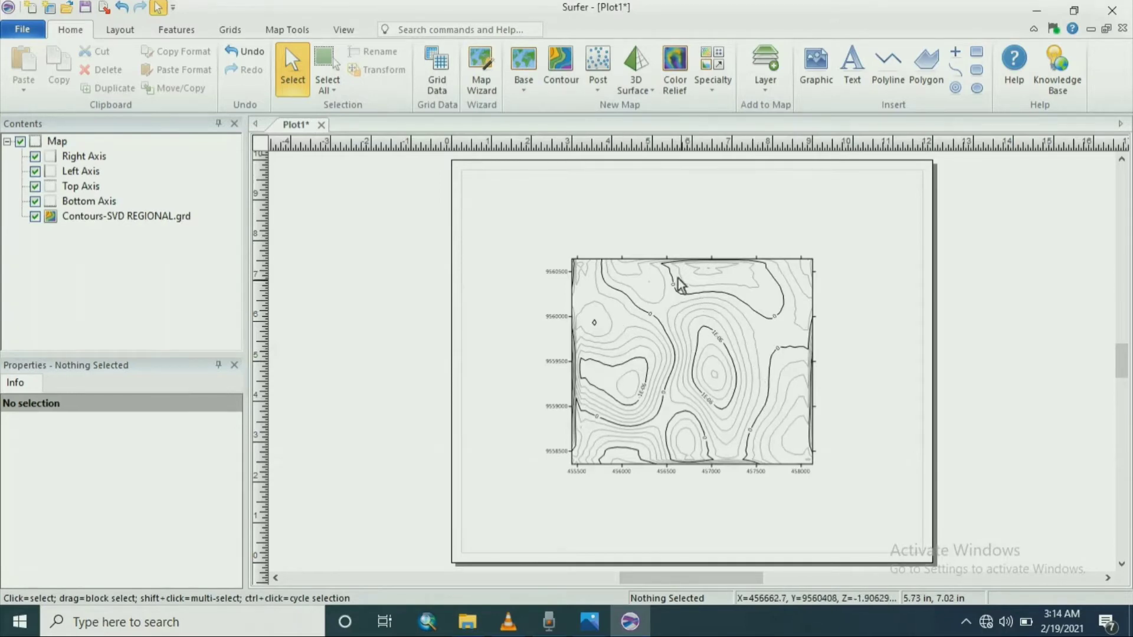
- Display a color scale for the SVD REGIONAL contour layer and fill its contours
click(669, 341)
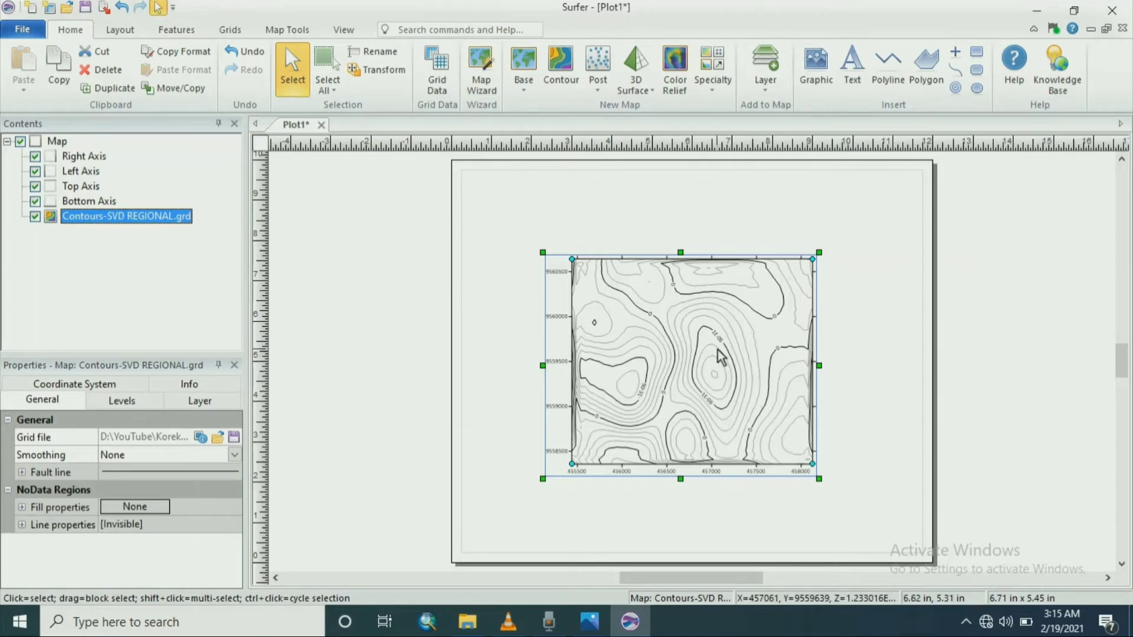
click(144, 399)
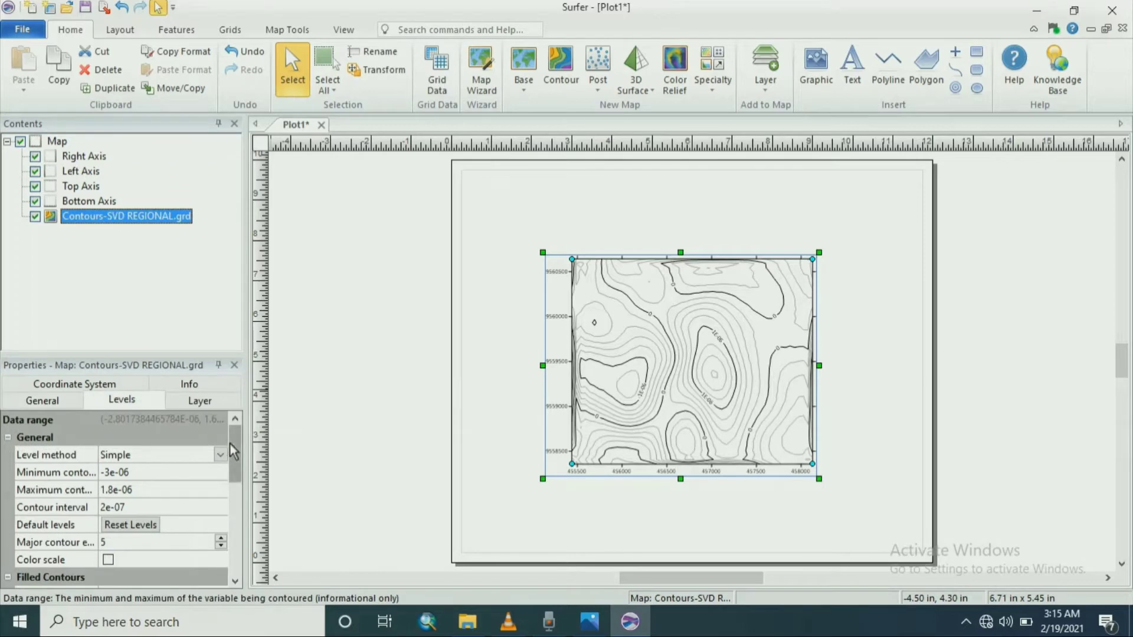
scroll(234, 451, down, 3)
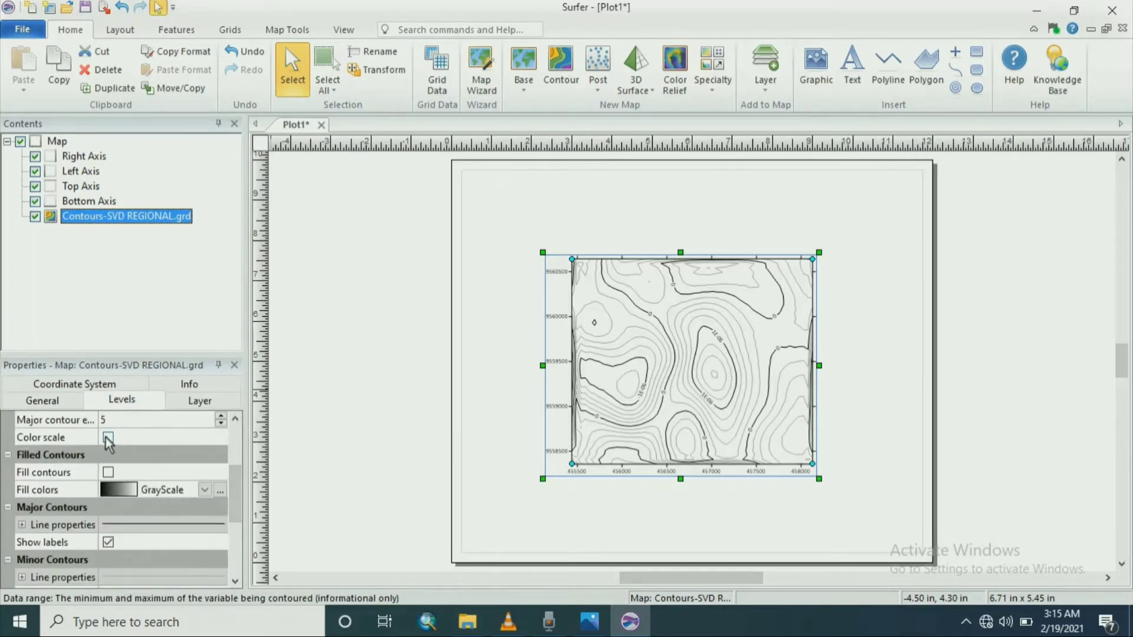
click(108, 437)
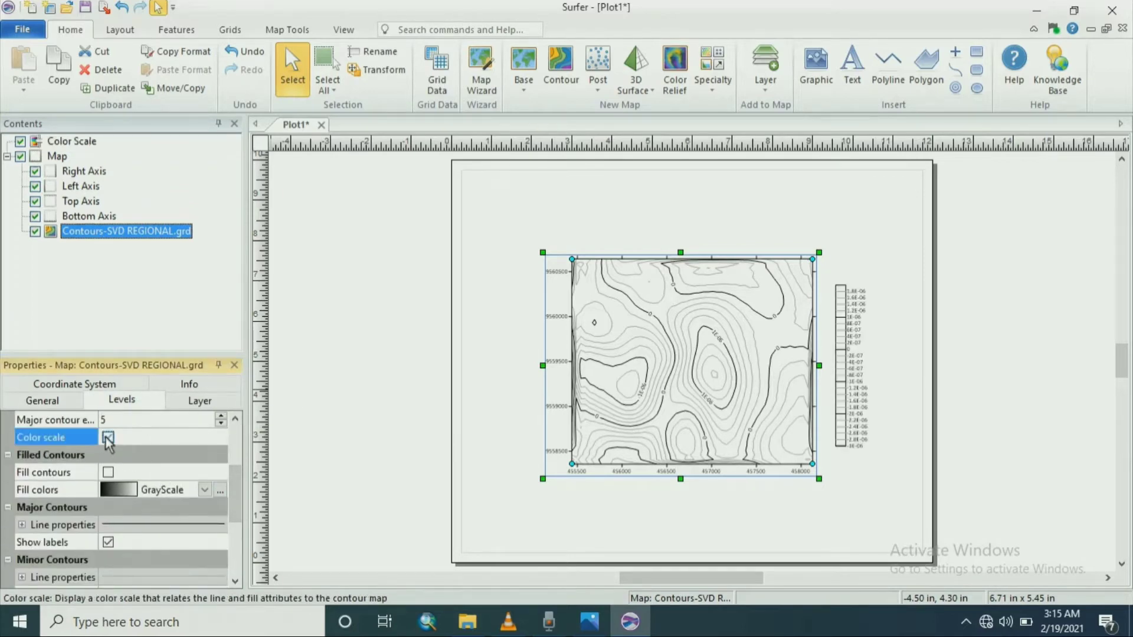
click(108, 472)
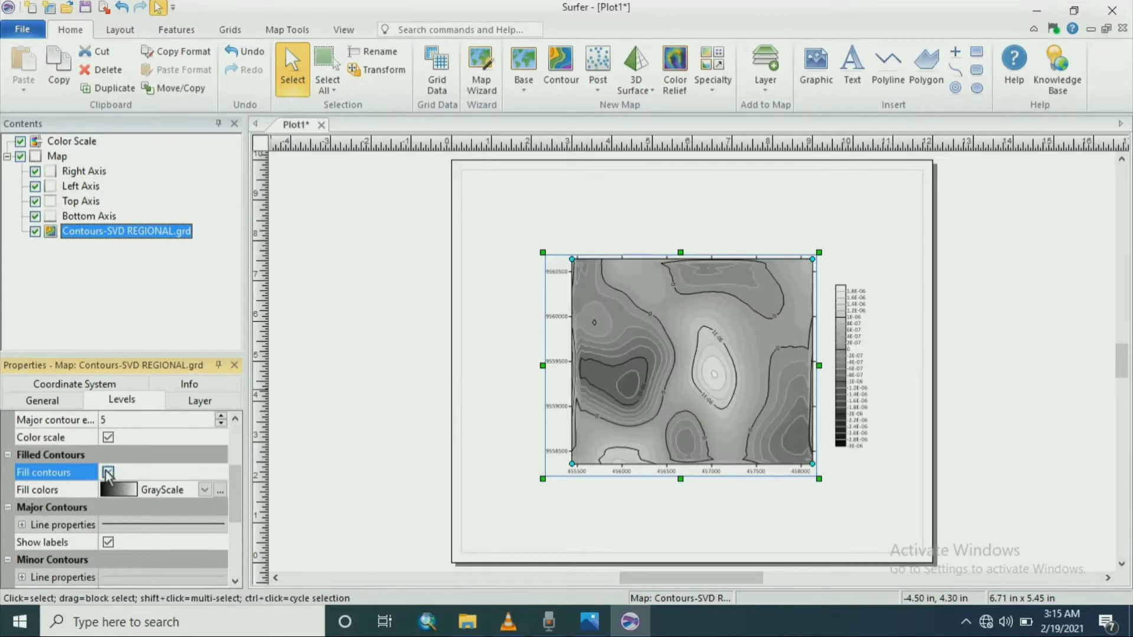
- Set the contour fill colors to the Rainbow16 preset in the Colormap Editor
click(220, 490)
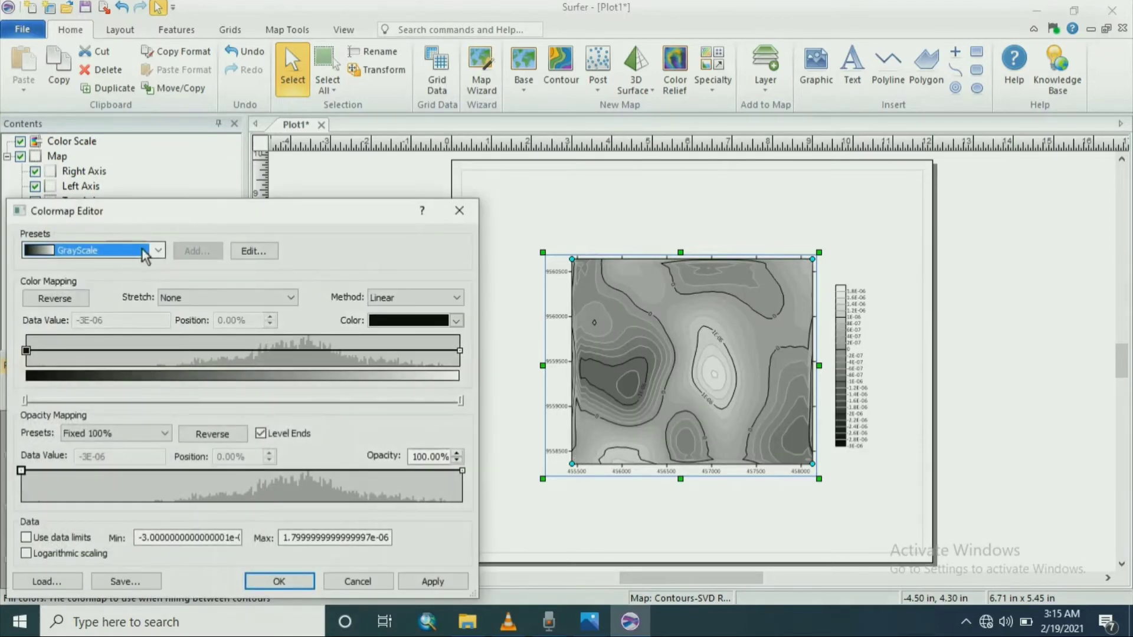
click(158, 250)
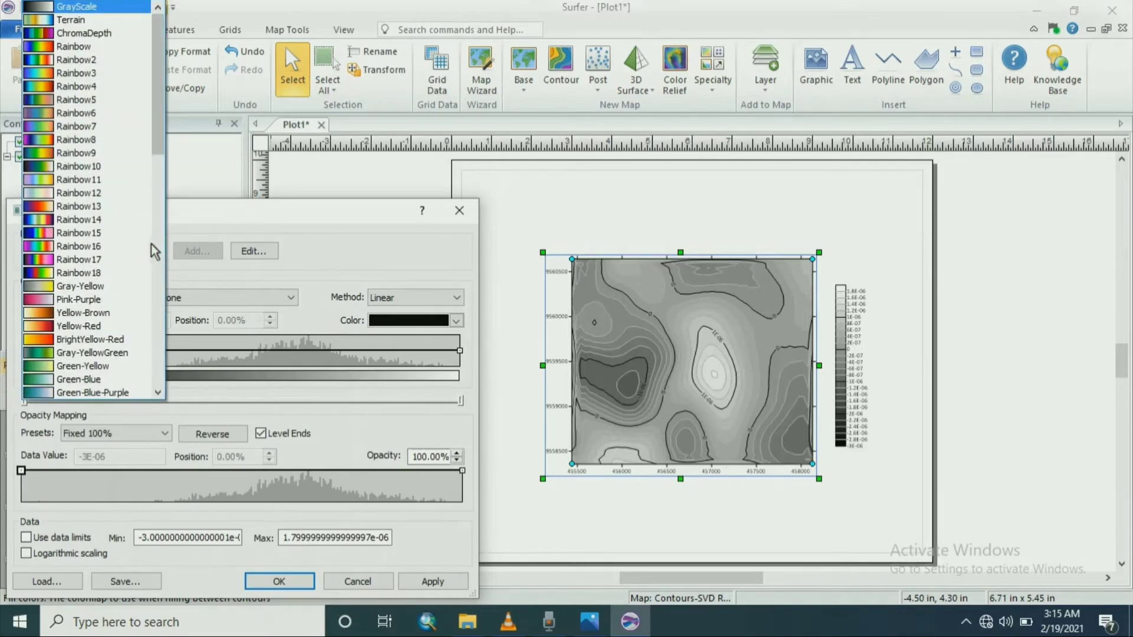
click(136, 246)
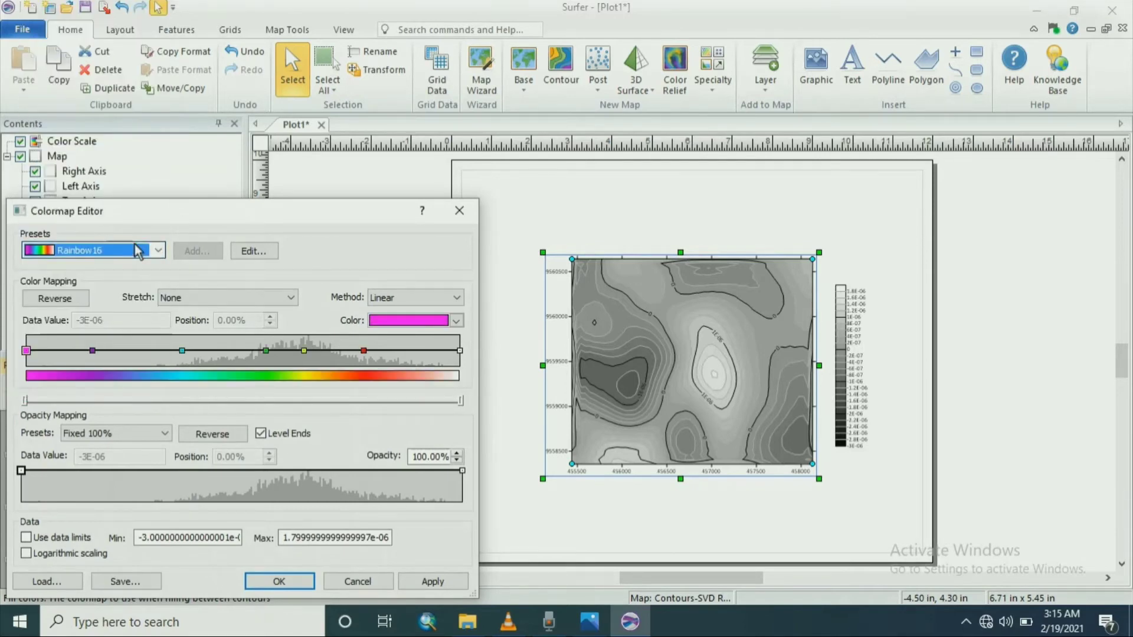
click(277, 581)
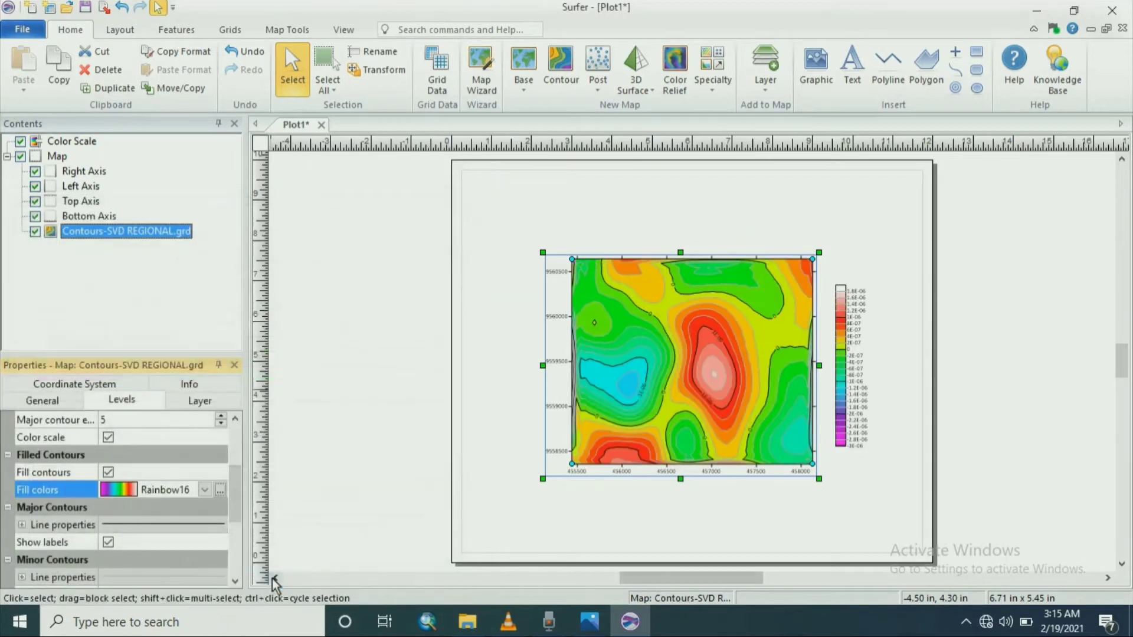
click(1056, 269)
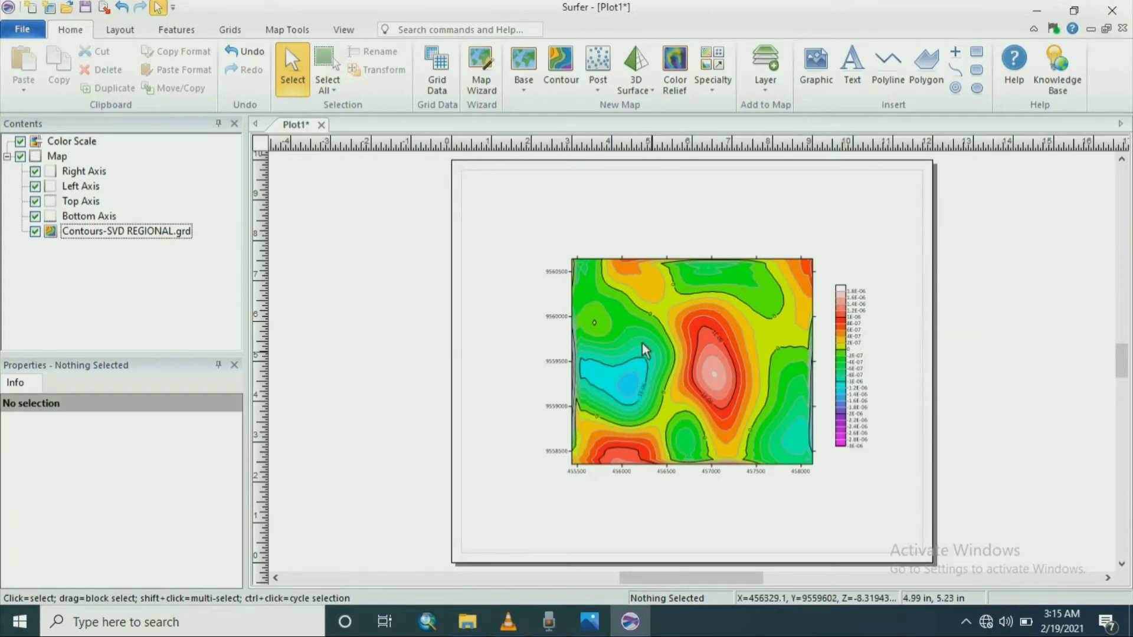
- Move the color scale outward from the map to the page's right margin
click(772, 305)
click(845, 339)
drag(845, 338, 899, 329)
- Reposition the contour map on the page and enlarge it to about 9.66 by 7.85 in, beside the color scale
drag(735, 324, 687, 261)
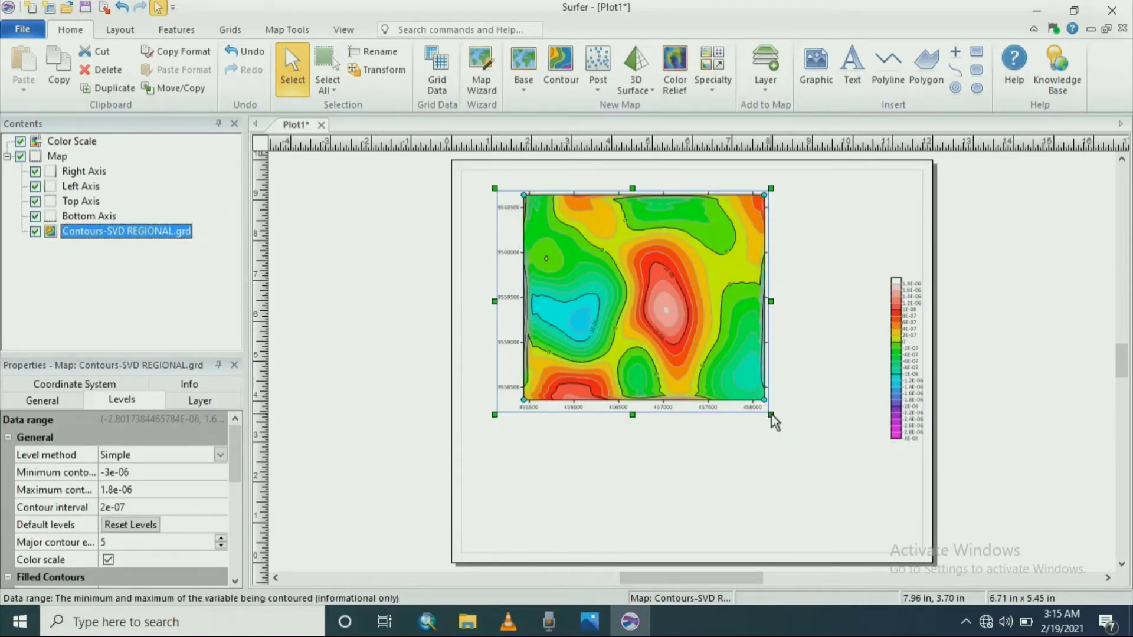
drag(771, 415, 897, 522)
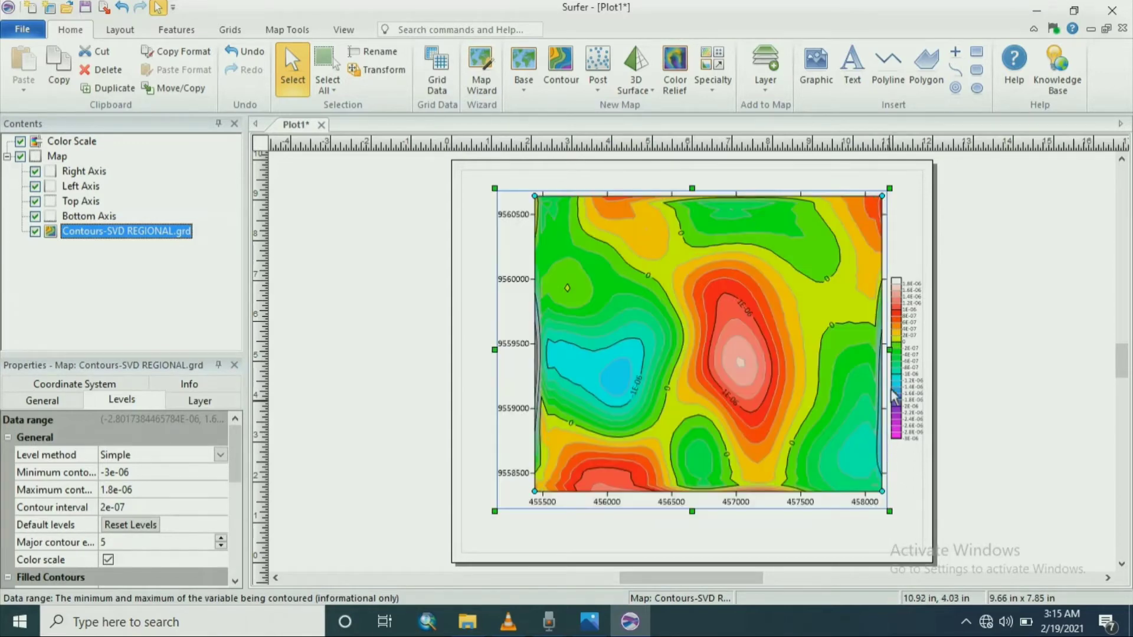
drag(829, 271, 814, 294)
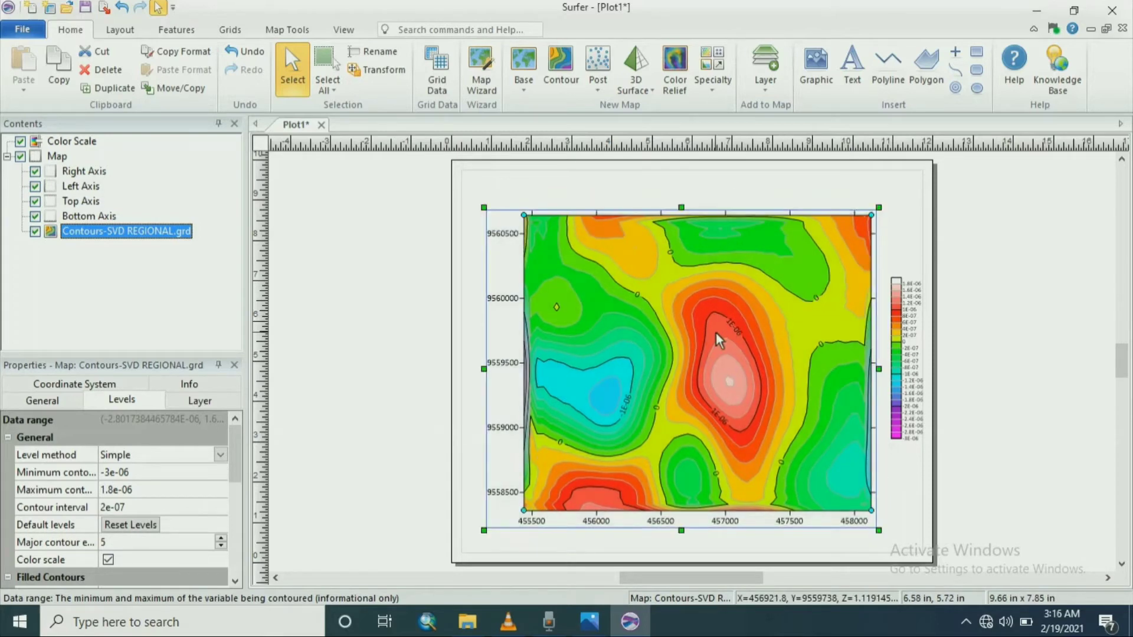
click(1009, 233)
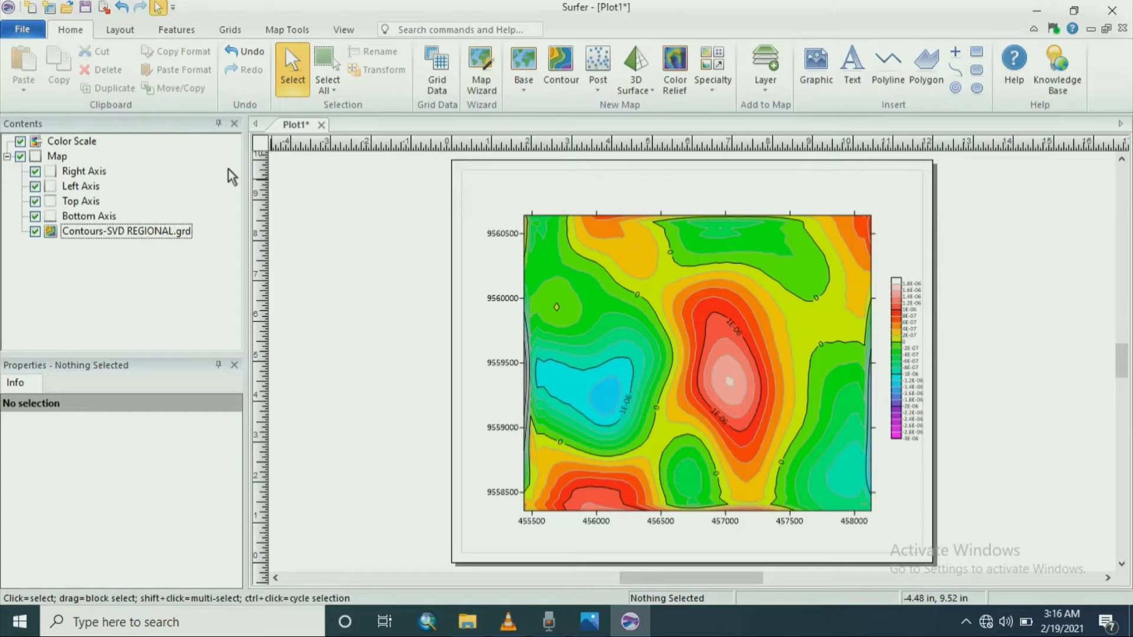
click(228, 35)
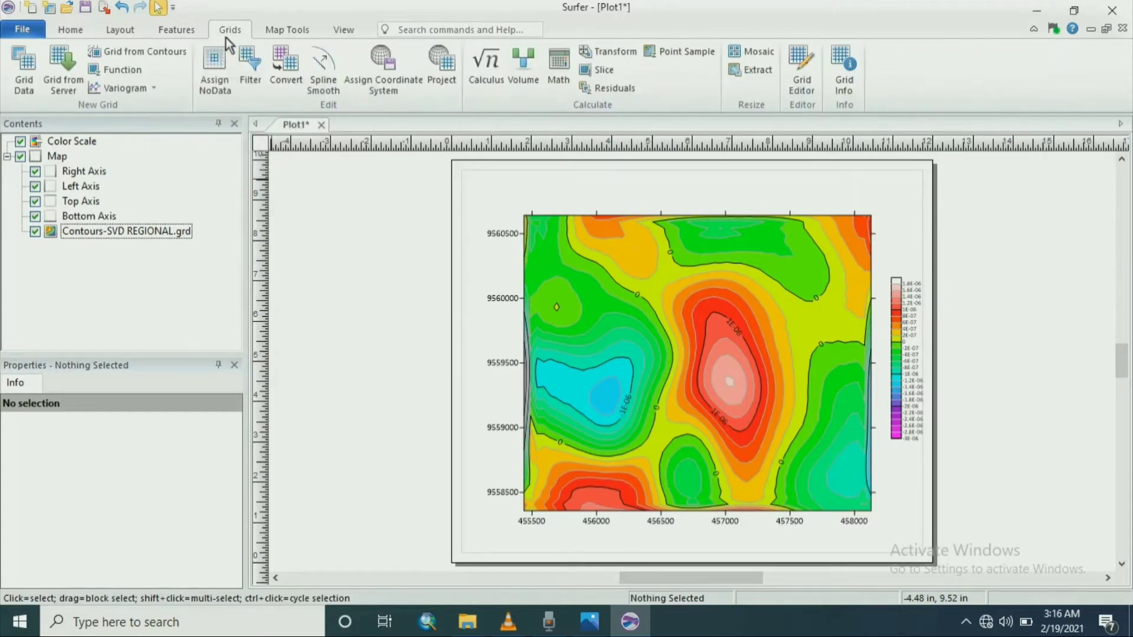
click(176, 34)
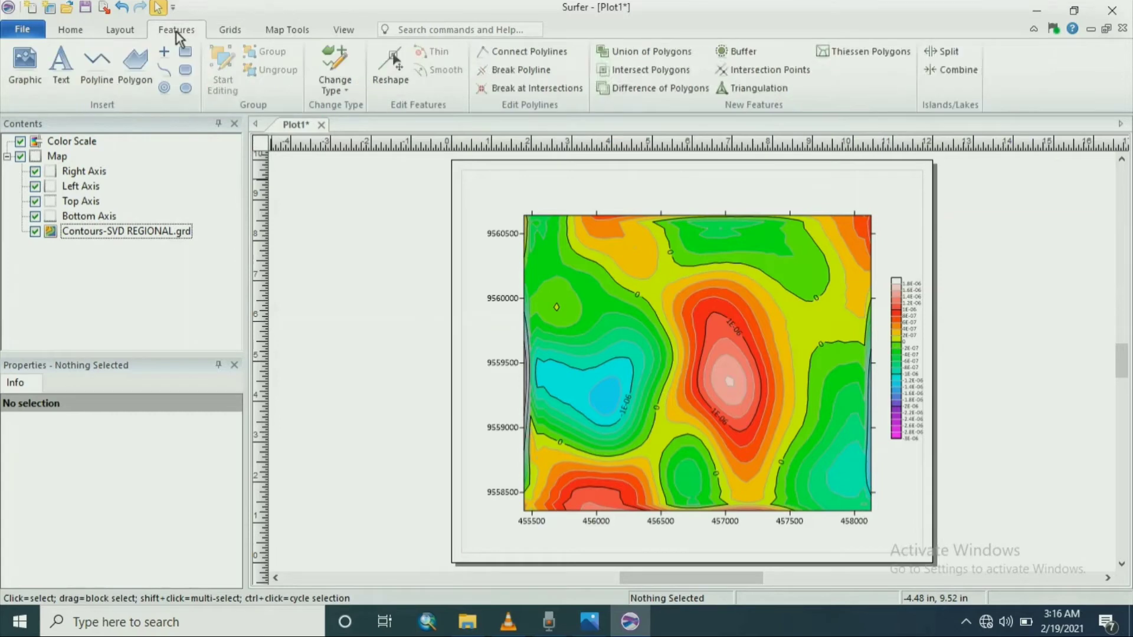
click(126, 34)
click(84, 35)
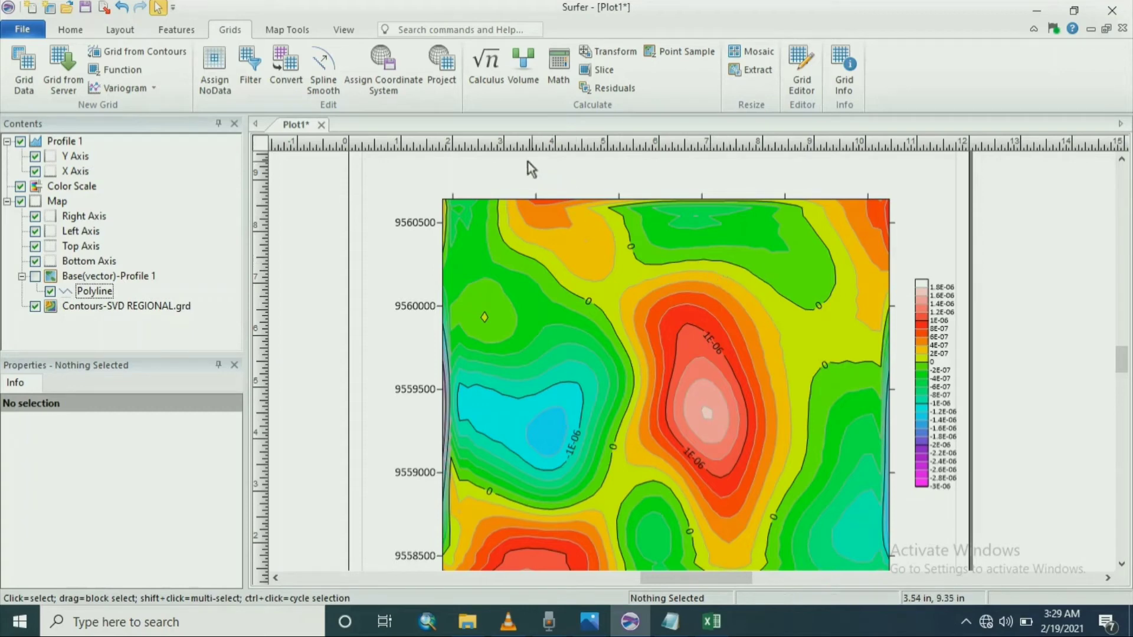
- Add a profile to the SVD REGIONAL map along a line about 1.5 in long, from the northern orange high into the adjacent green low
click(286, 28)
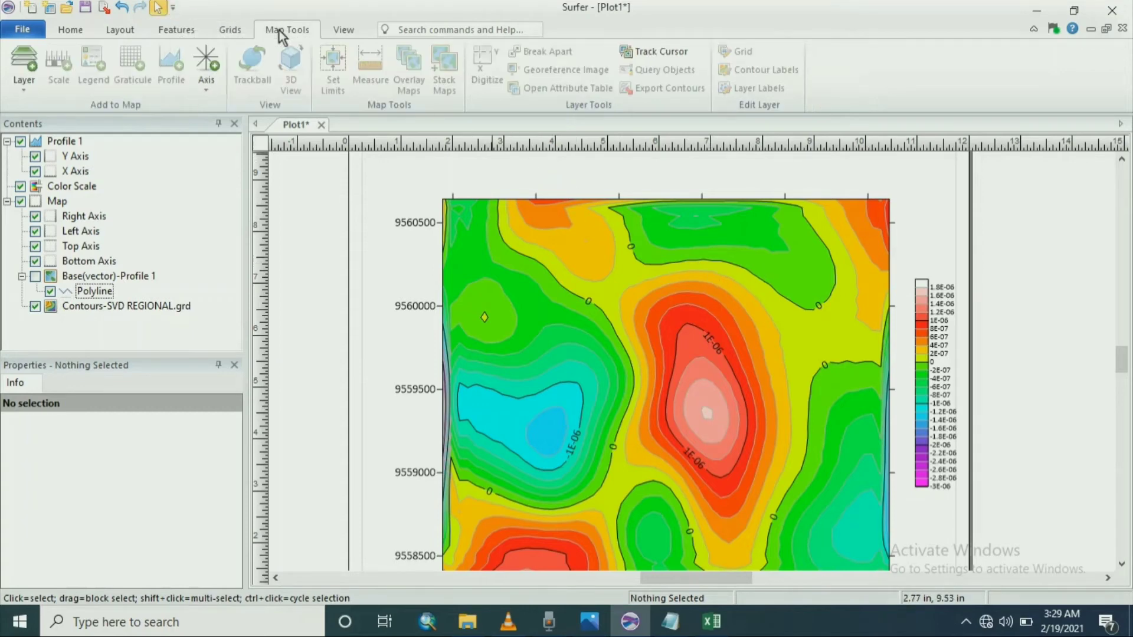
click(689, 352)
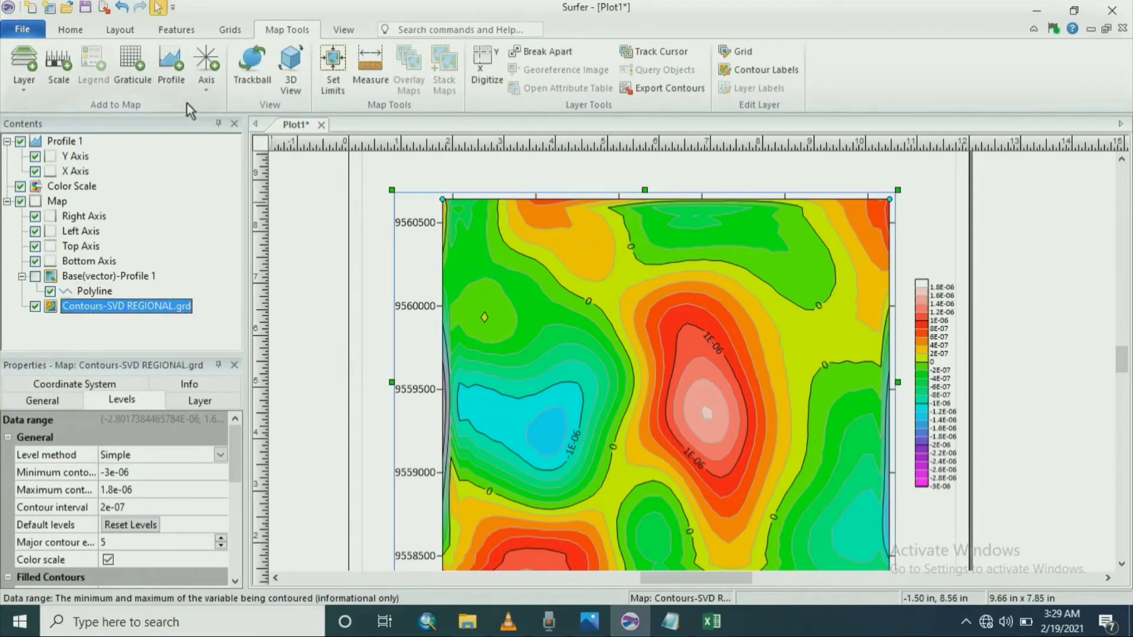
click(173, 53)
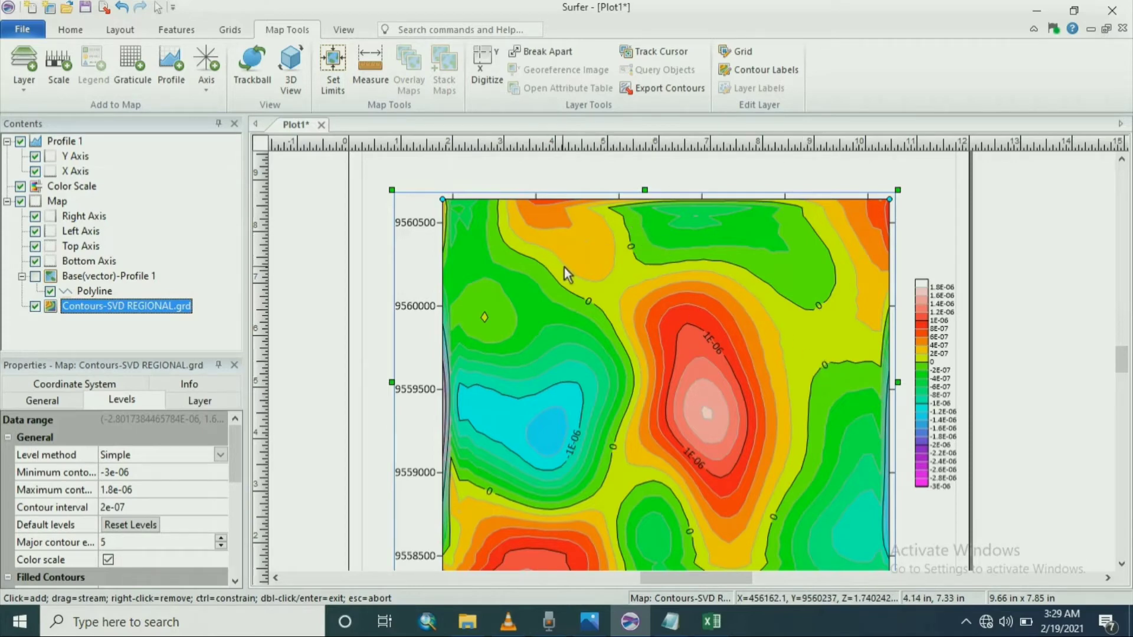
click(590, 235)
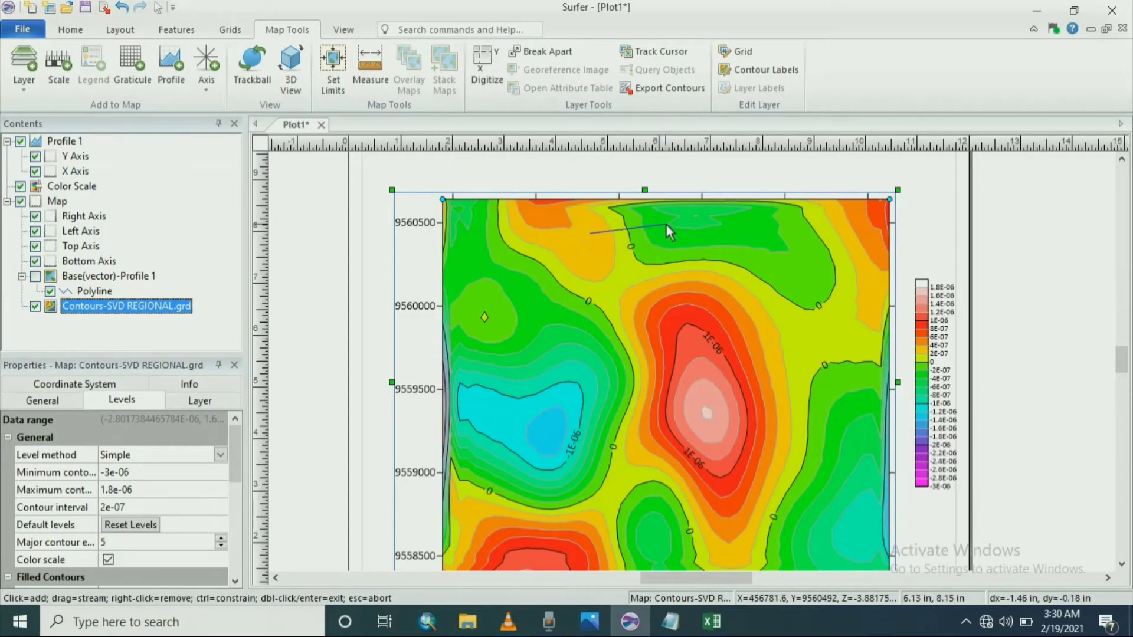
double_click(667, 225)
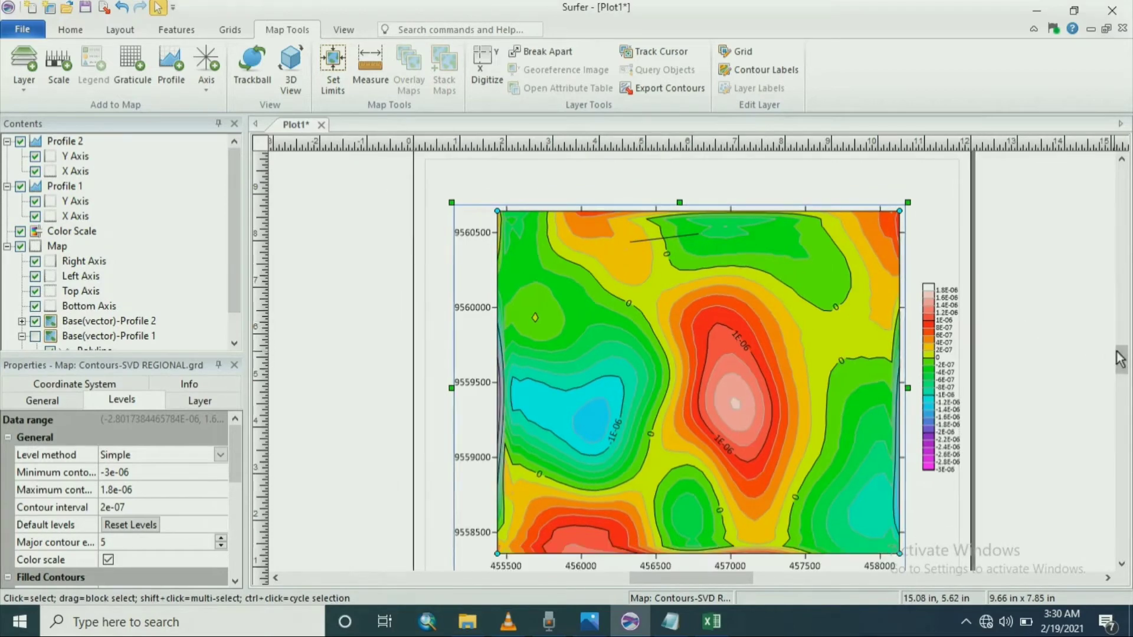
- Move the Profile 2 graph below the map downward and to the right, off the top of the Profile 1 graph
drag(1123, 360, 1123, 381)
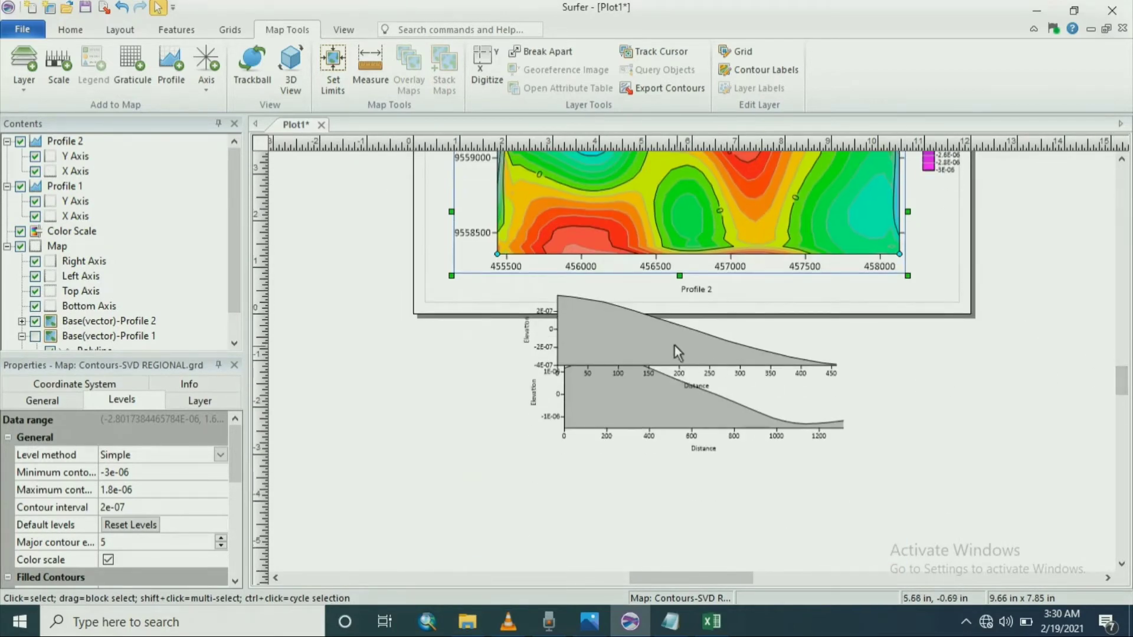
click(653, 346)
drag(654, 344, 745, 459)
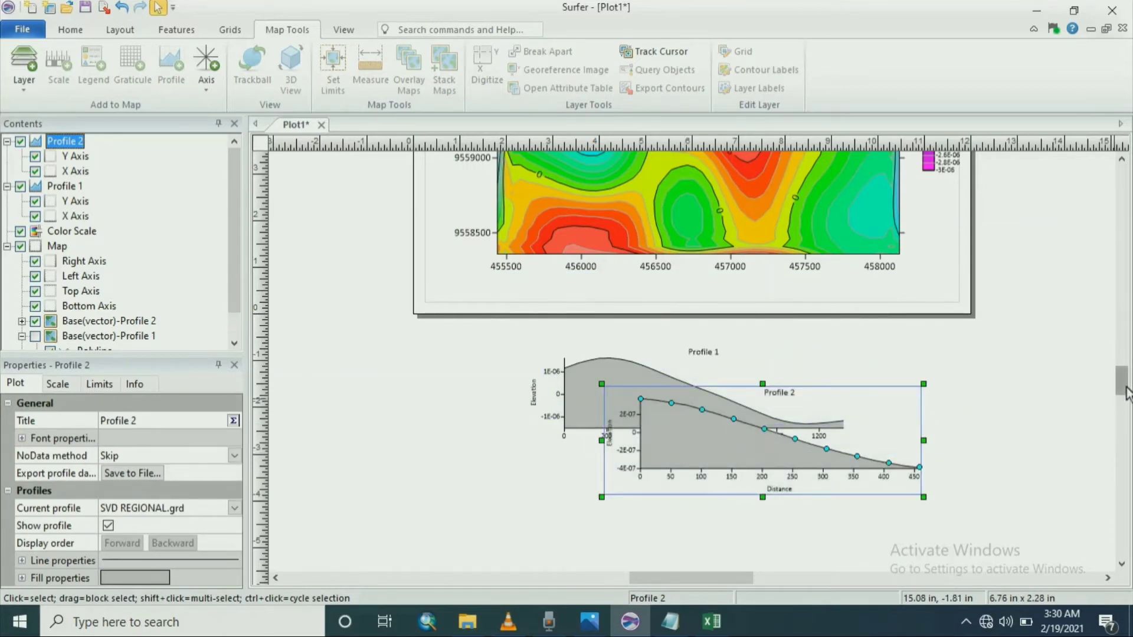
drag(1125, 388, 1125, 366)
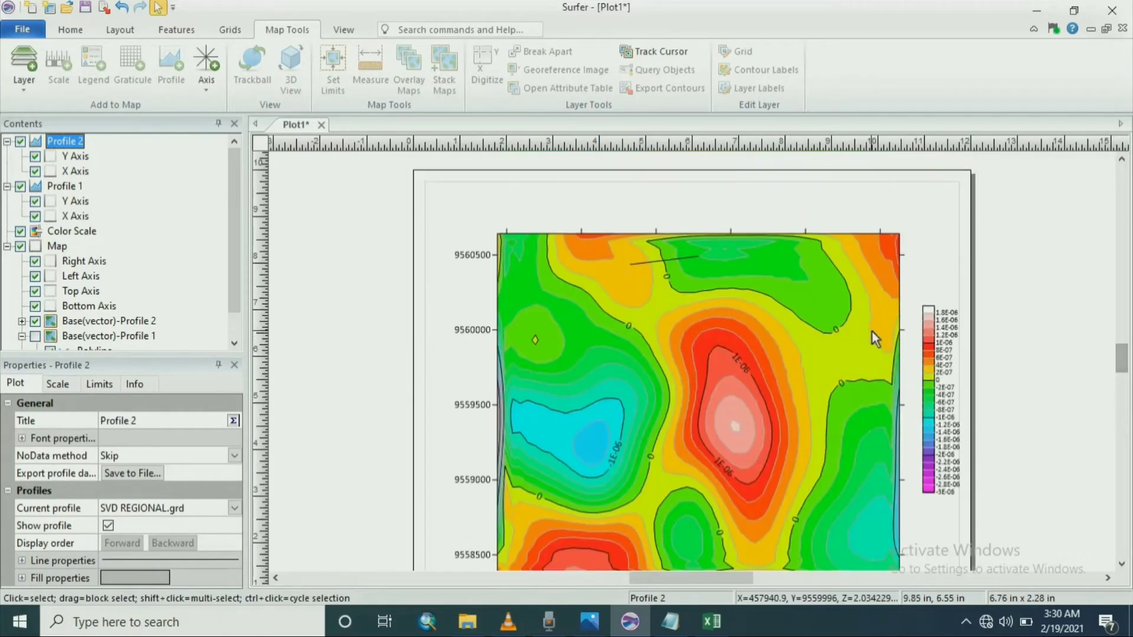
- Start a Grid Slice with Contours-SVD REGIONAL.grd as the input grid and Base(vector)-Profile 2 as the slice line
click(231, 30)
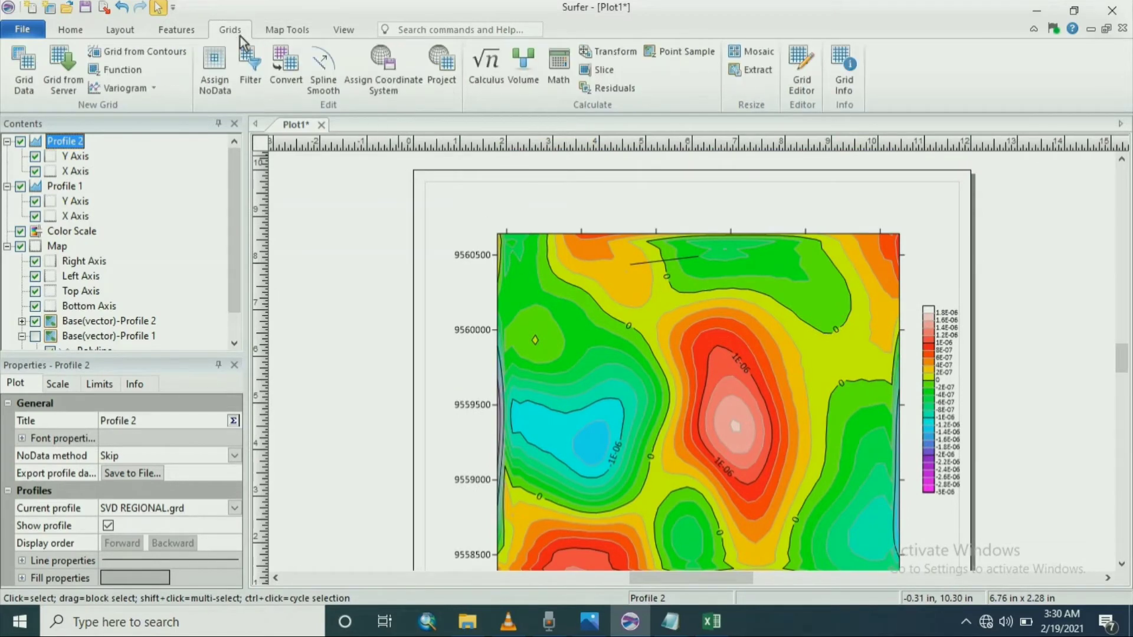
click(595, 75)
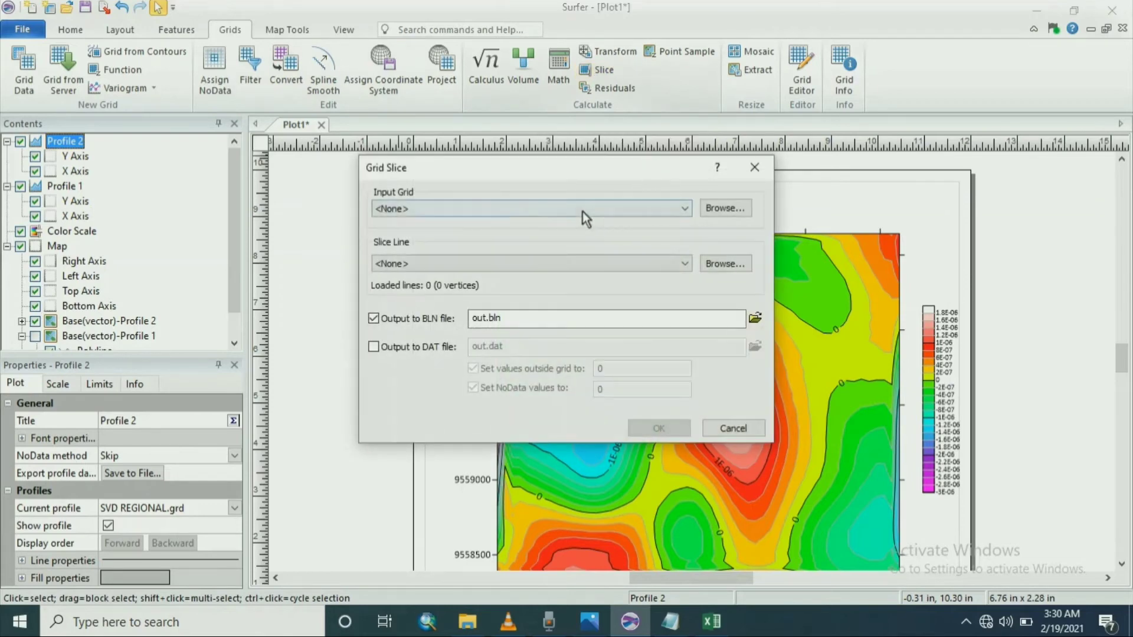
click(462, 207)
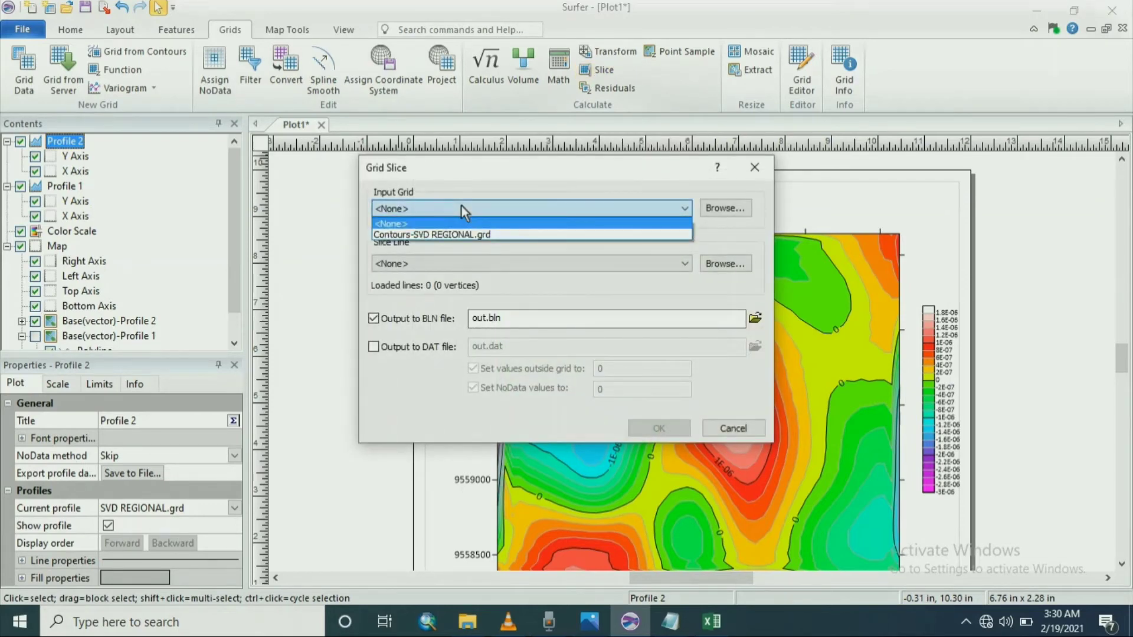
click(461, 235)
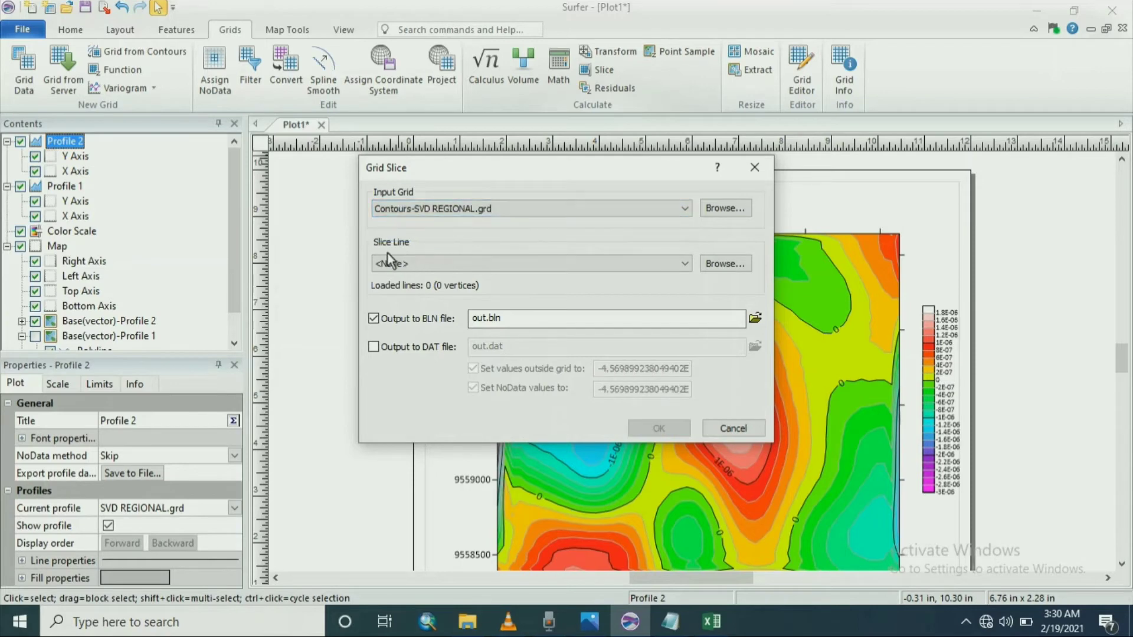
click(415, 260)
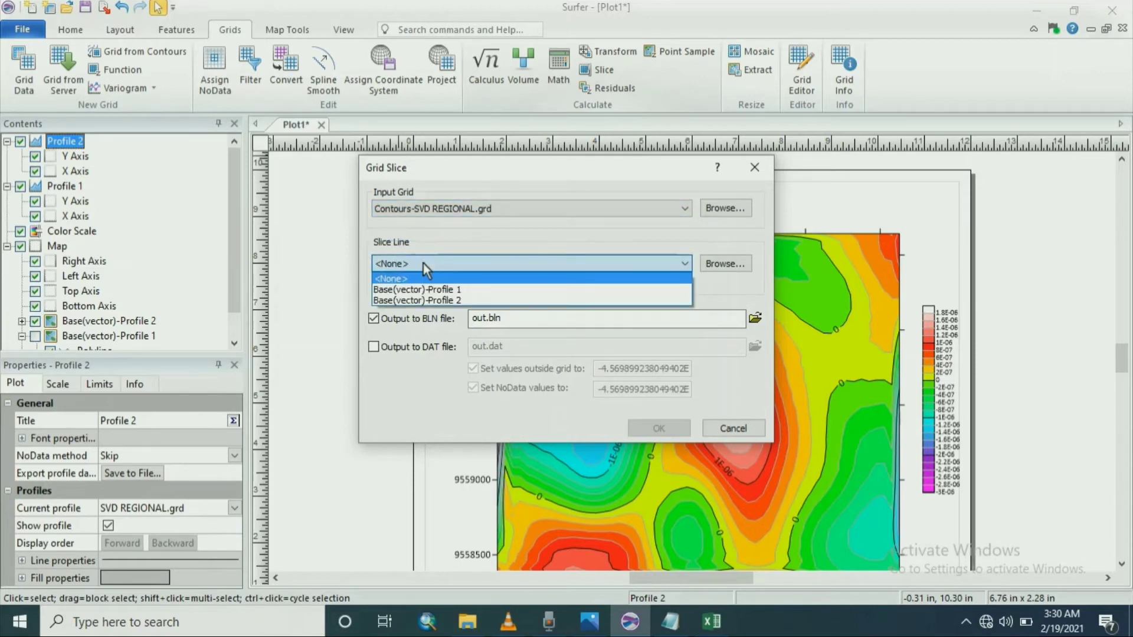
click(412, 301)
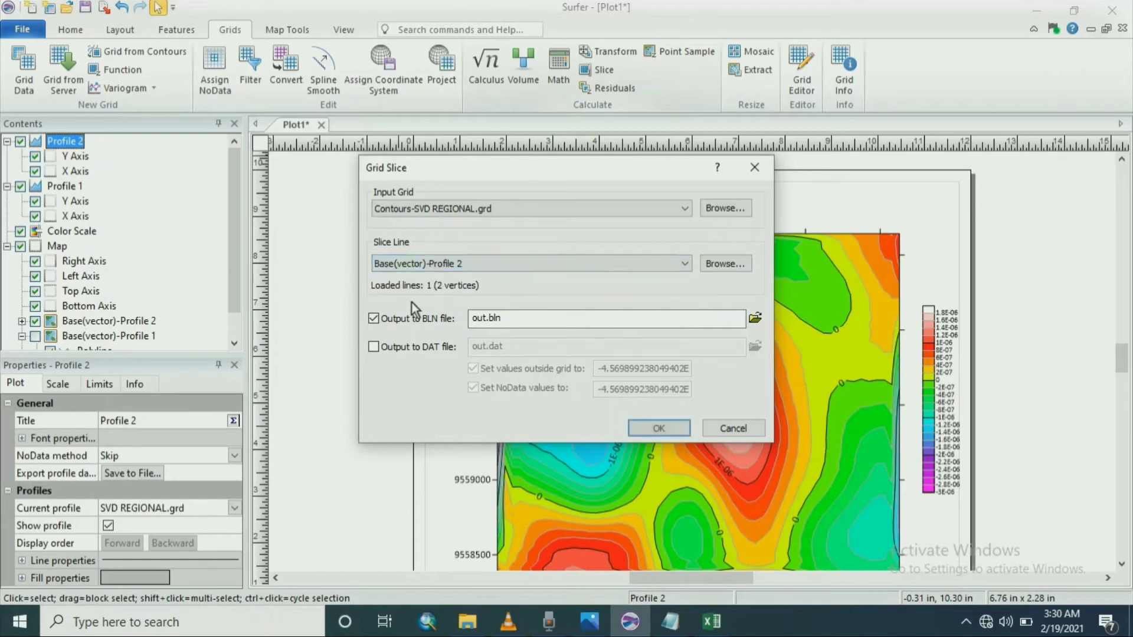
- Turn off the slice's BLN output, set its DAT output to OUTPUT.dat in the Koreksi Terrain folder, and run the slice
click(374, 319)
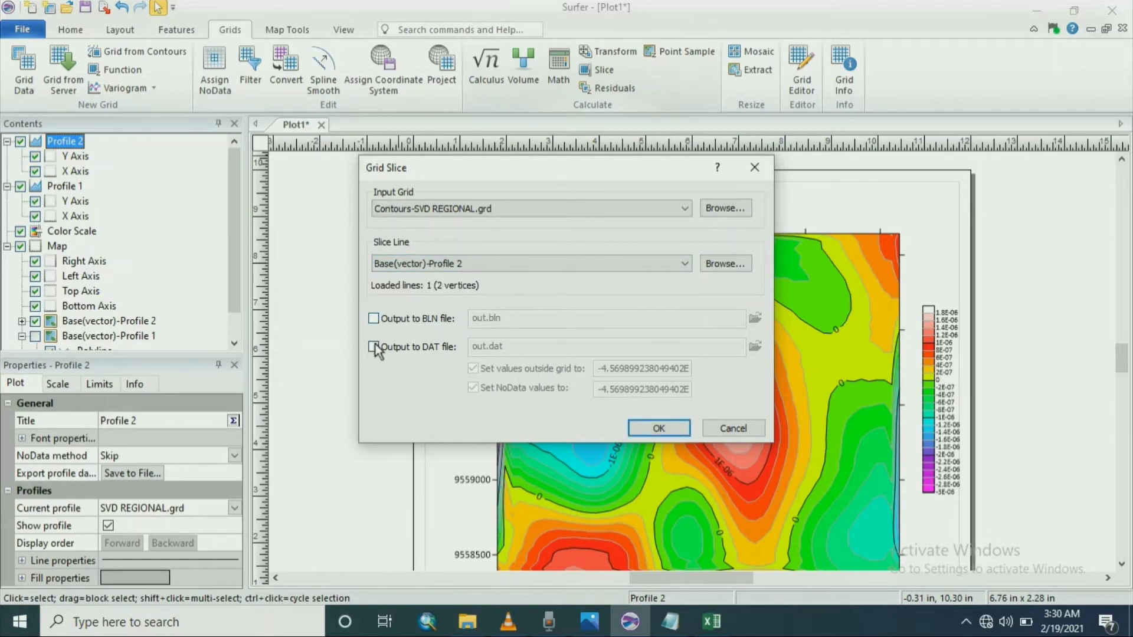
click(374, 347)
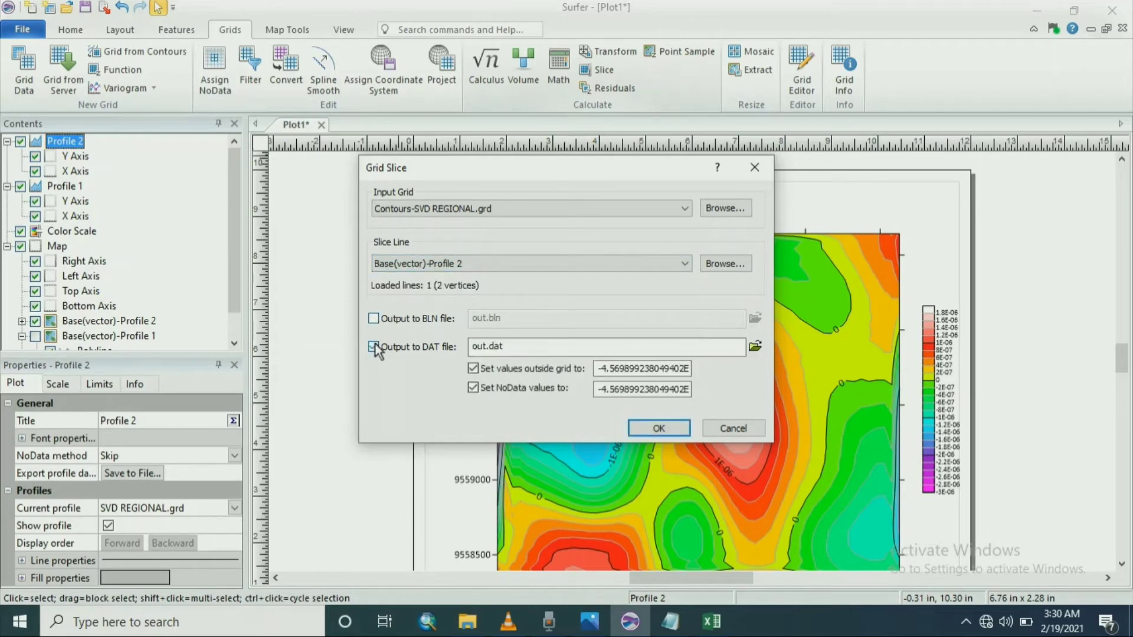
click(755, 346)
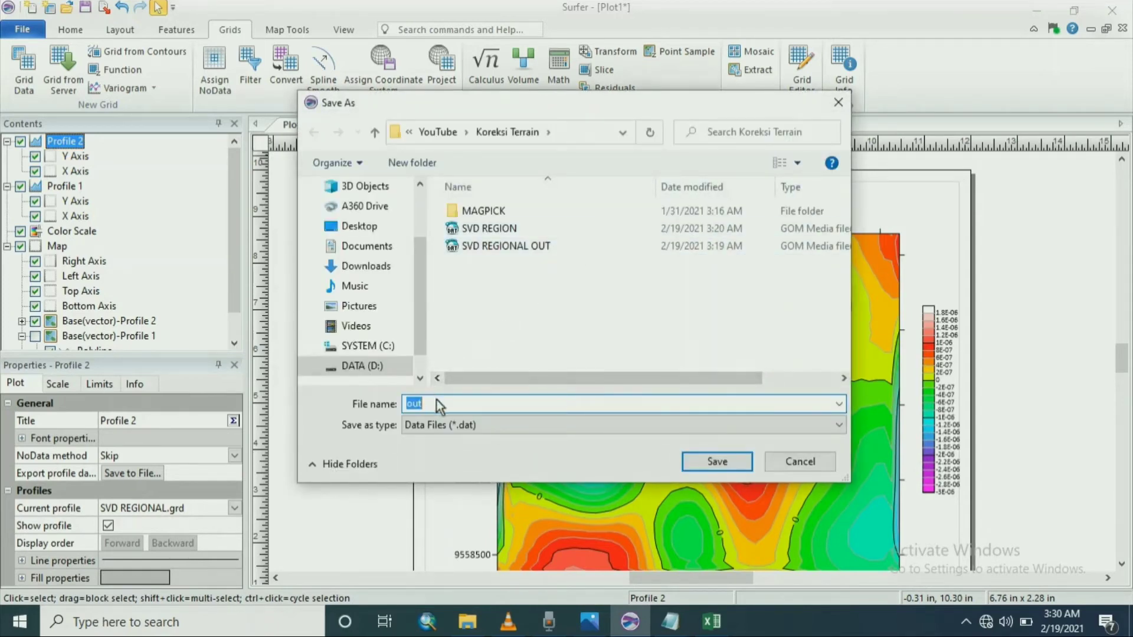
text(oUT)
key(BackSpace)
key(BackSpace)
text(OUT)
key(BackSpace)
key(BackSpace)
key(BackSpace)
key(BackSpace)
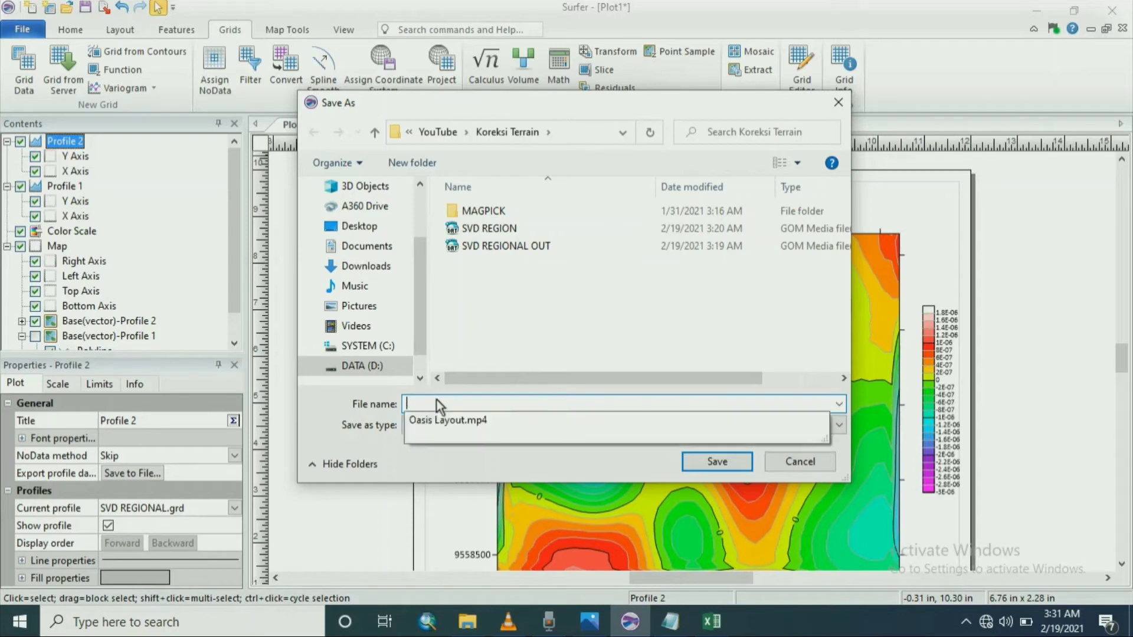
text(OUT)
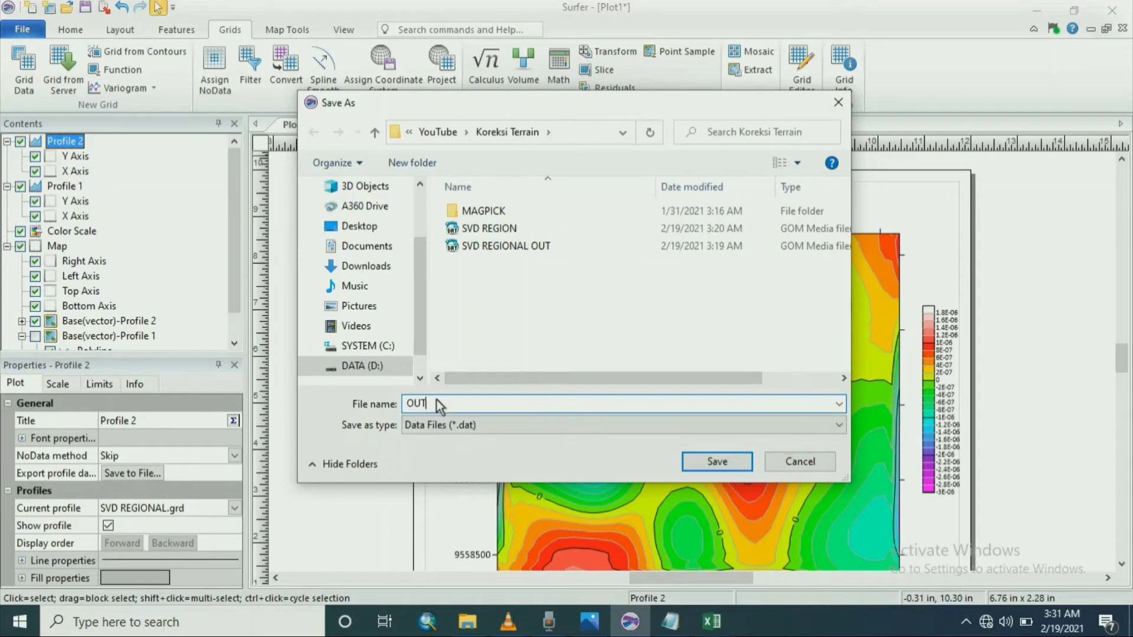
text(PUT)
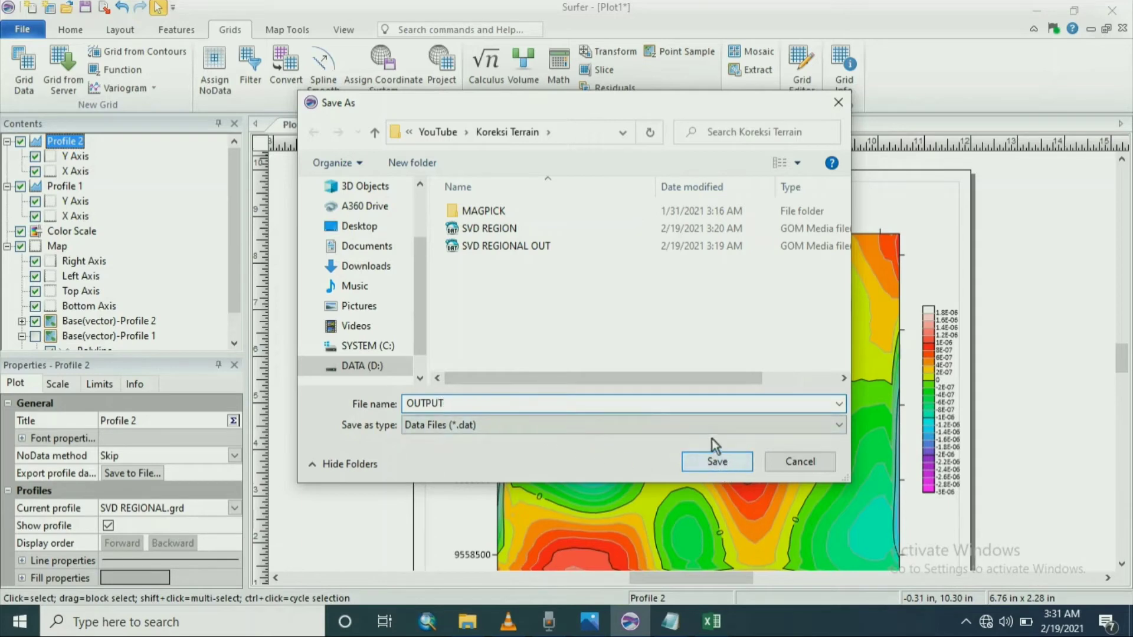
click(704, 463)
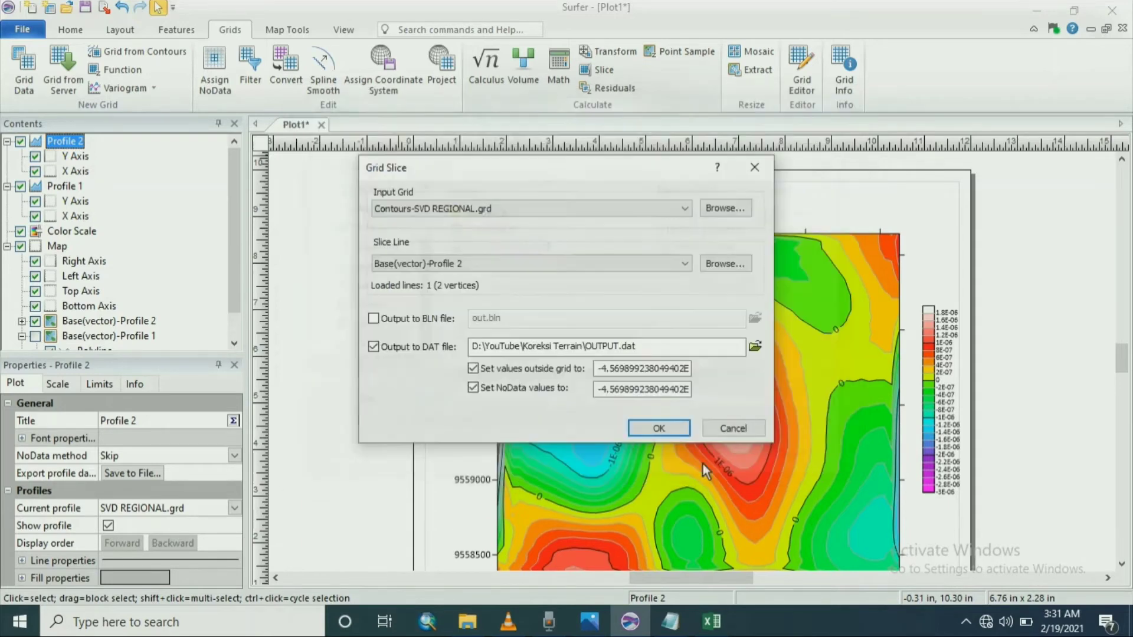
click(670, 430)
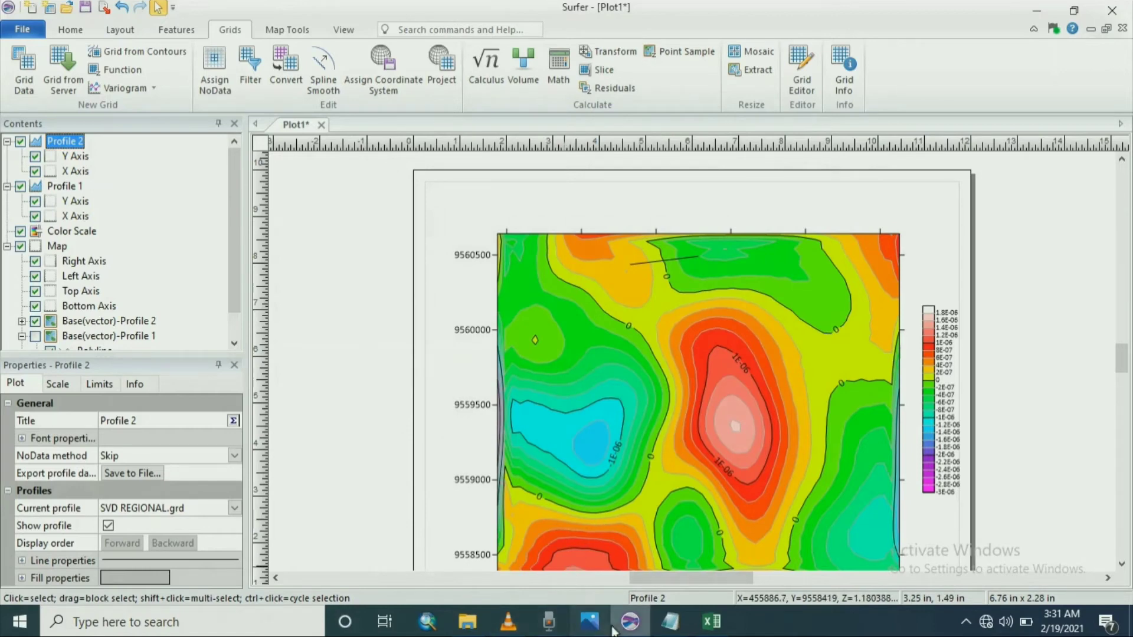
- Switch to File Explorer and open the OUTPUT data file from the Koreksi Terrain folder in Notepad
click(467, 622)
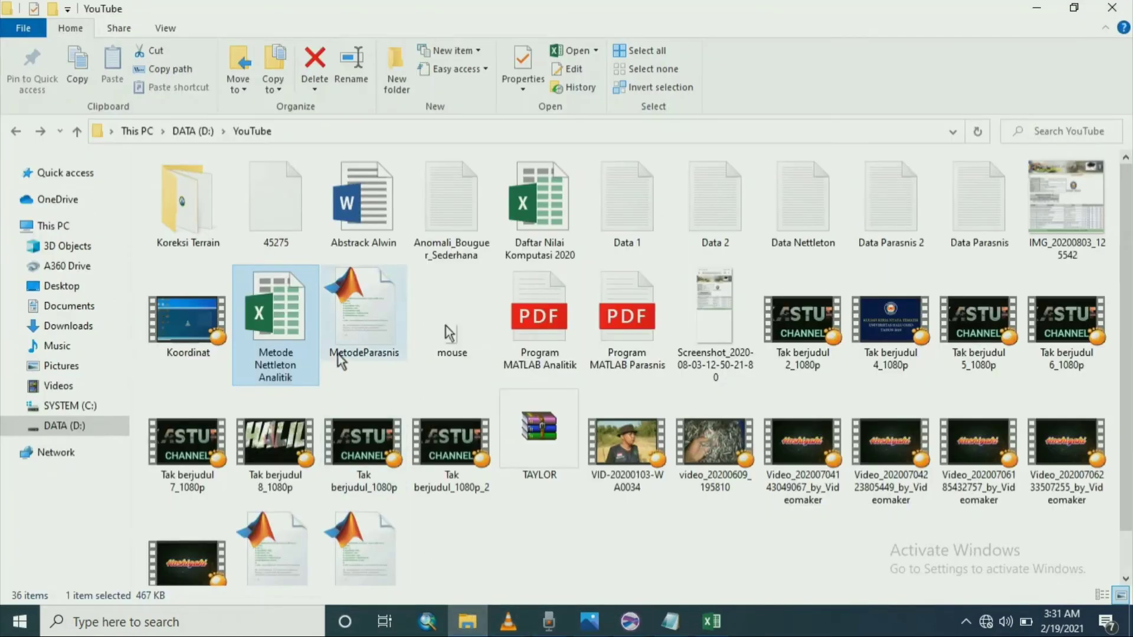
click(181, 195)
double_click(181, 195)
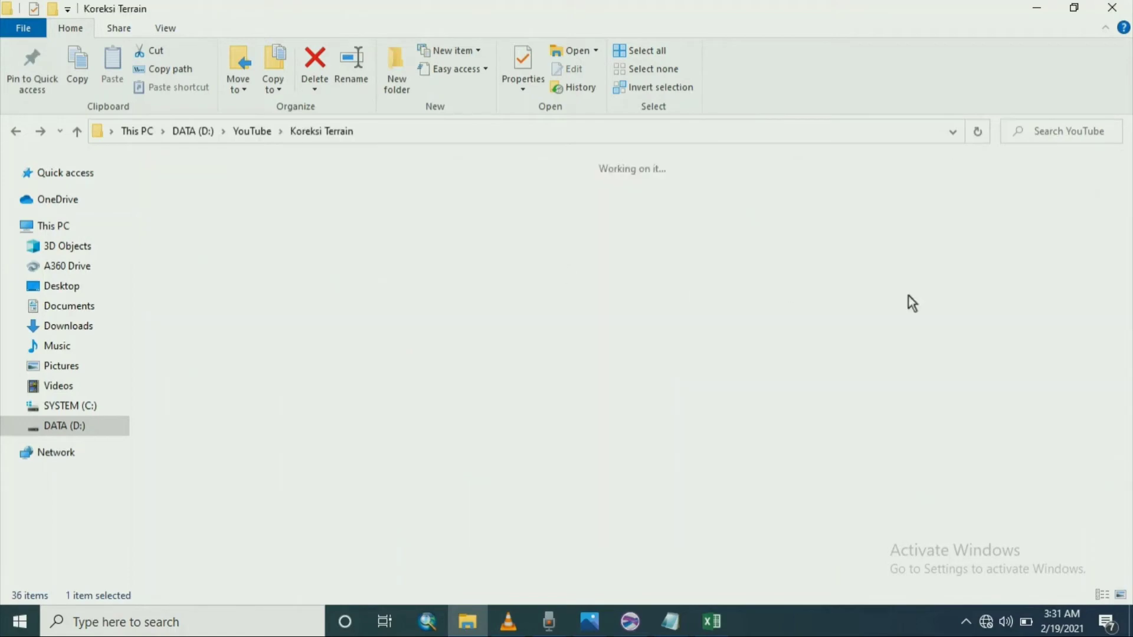
scroll(920, 278, down, 2)
scroll(920, 278, down, 15)
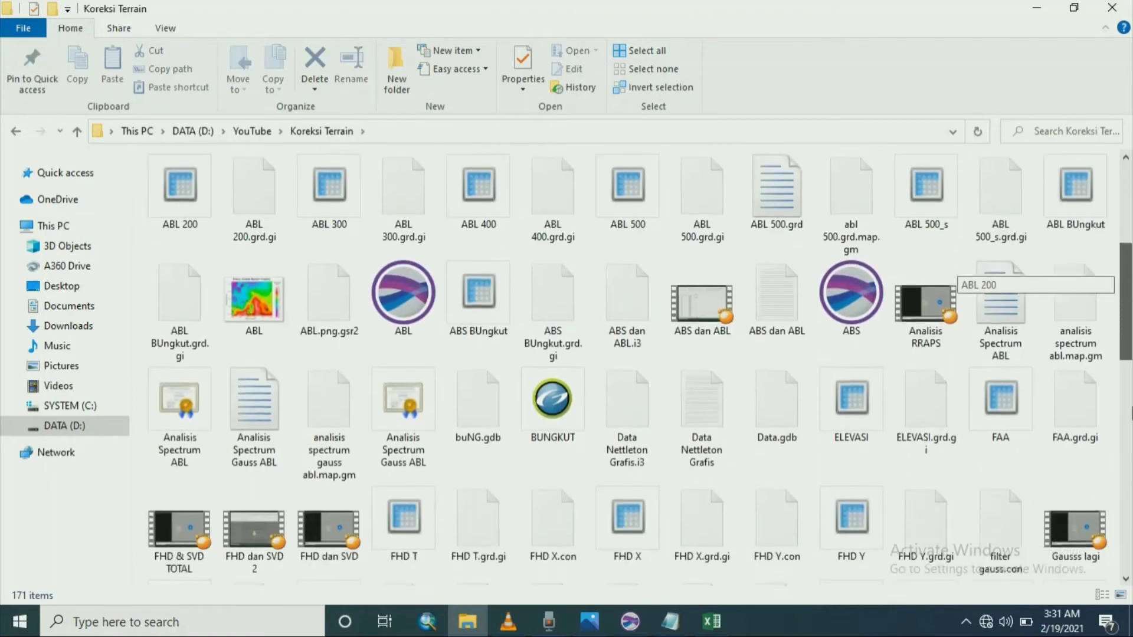
scroll(921, 277, up, 6)
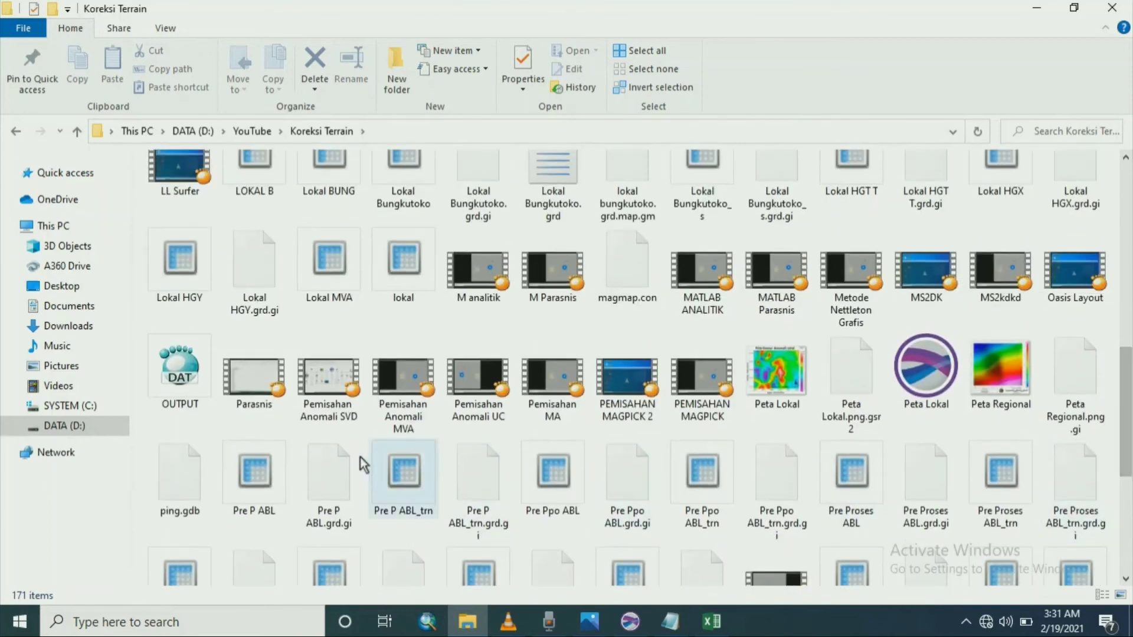
click(171, 357)
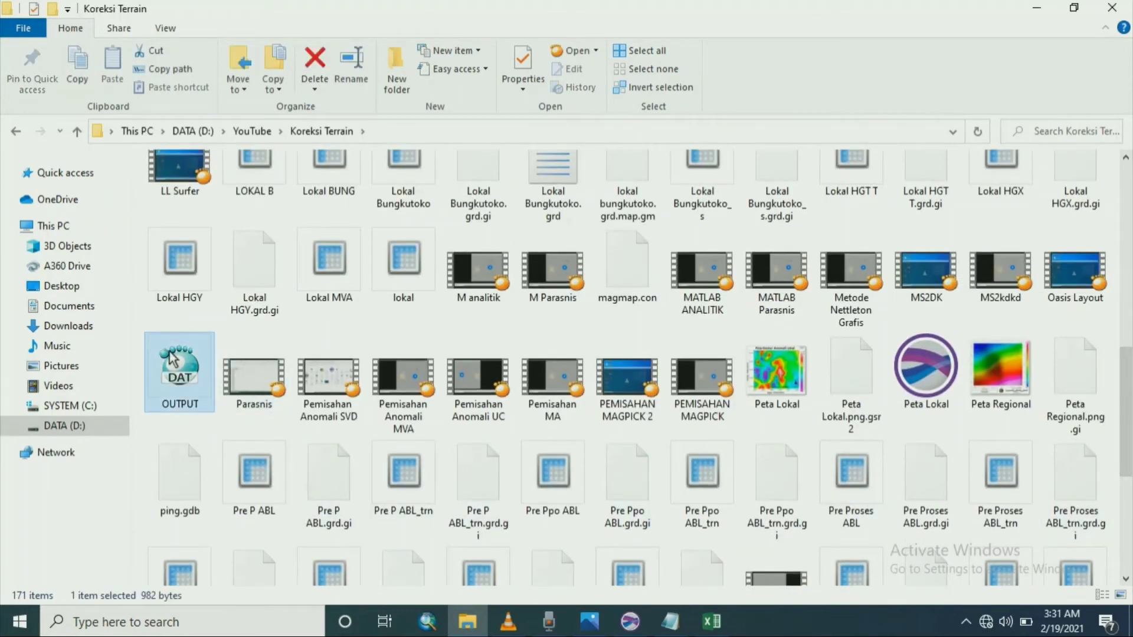
right_click(171, 357)
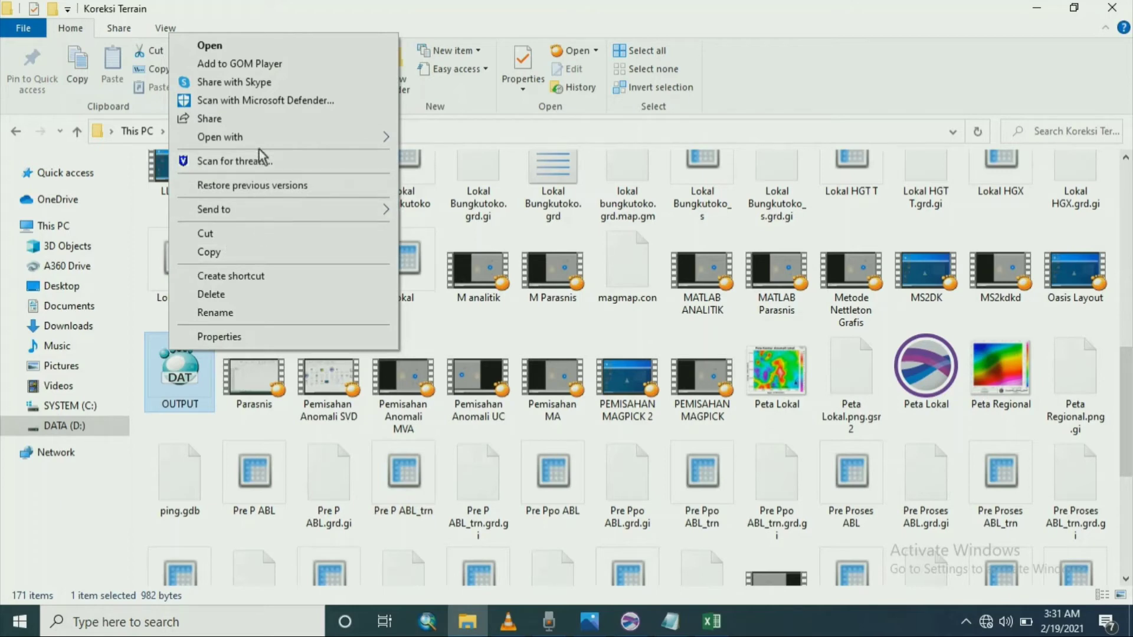
mouse_move(384, 138)
click(424, 157)
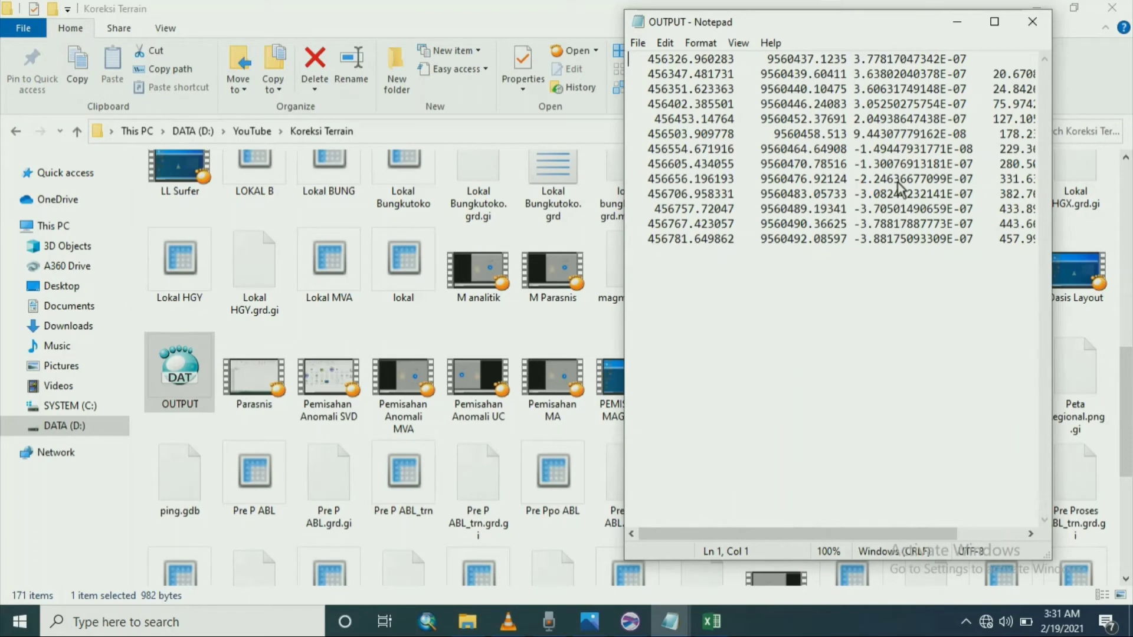
- Copy all the OUTPUT data and paste it at cell A1 of a new sheet in the Metode Nettleton Analitik workbook in Excel
key(ctrl+a)
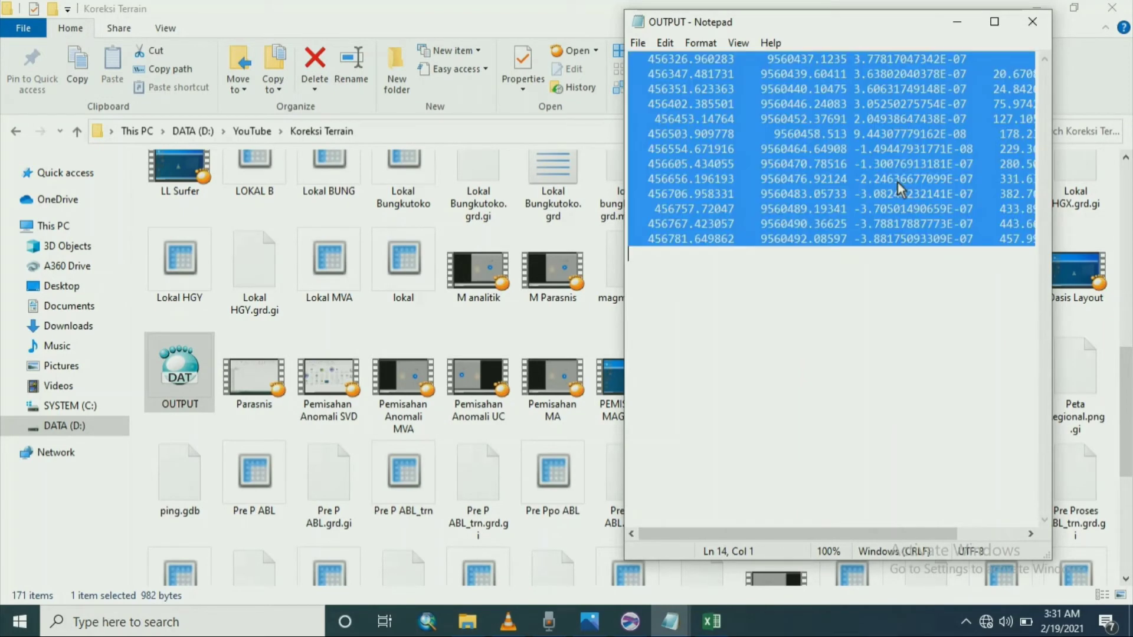
click(712, 622)
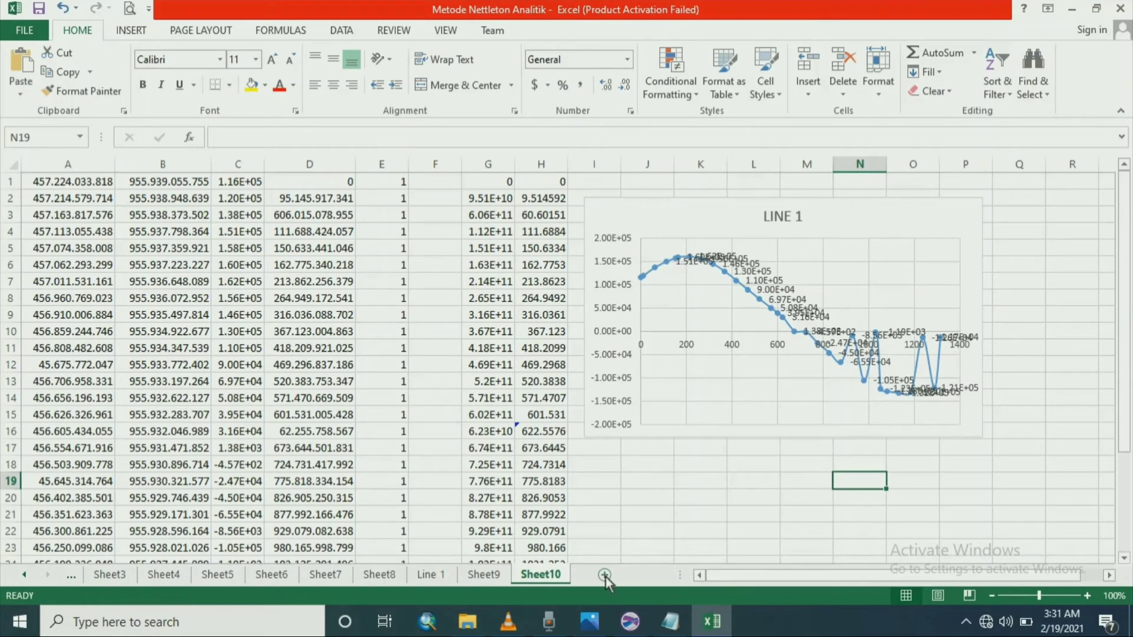
click(605, 575)
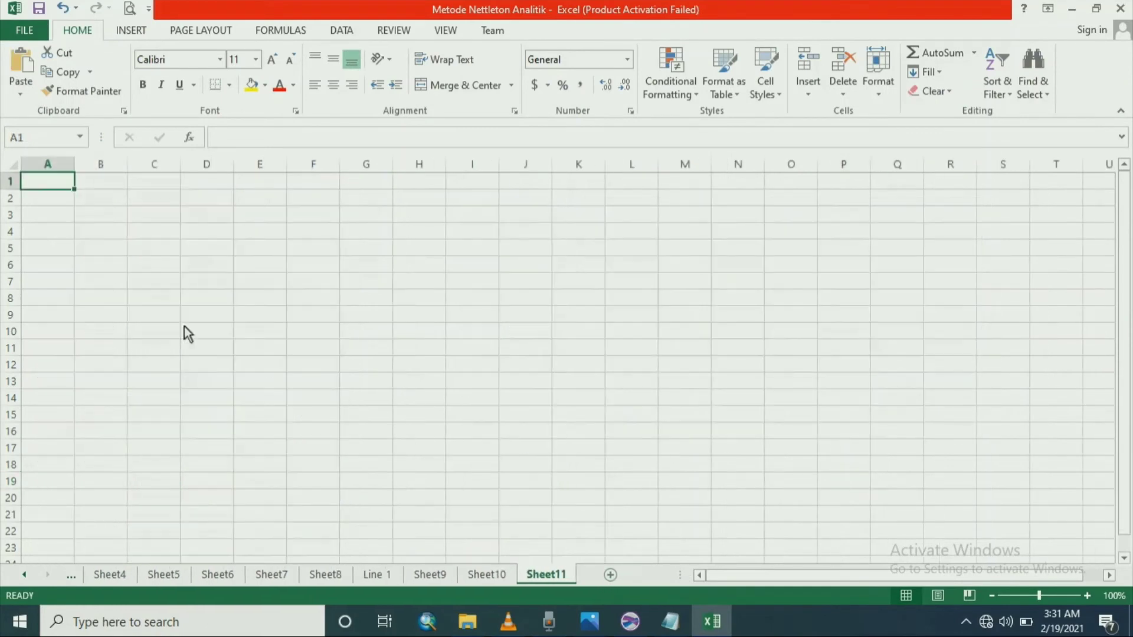
right_click(52, 189)
click(86, 253)
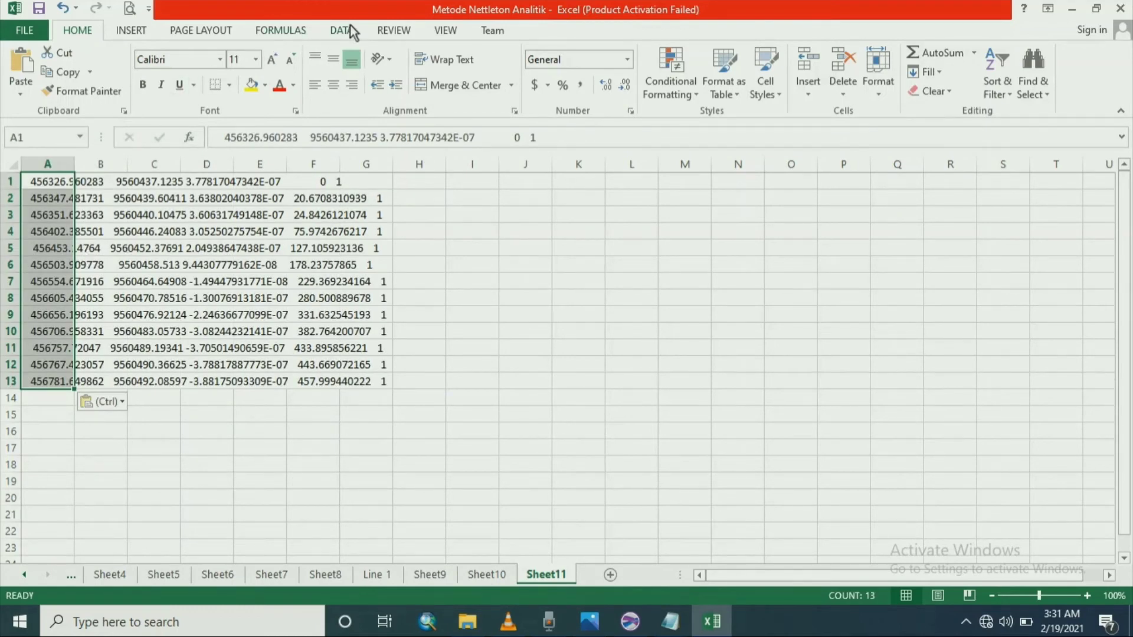
- Split the pasted data with Text to Columns, using fixed width, General format and destination $A$1
click(342, 30)
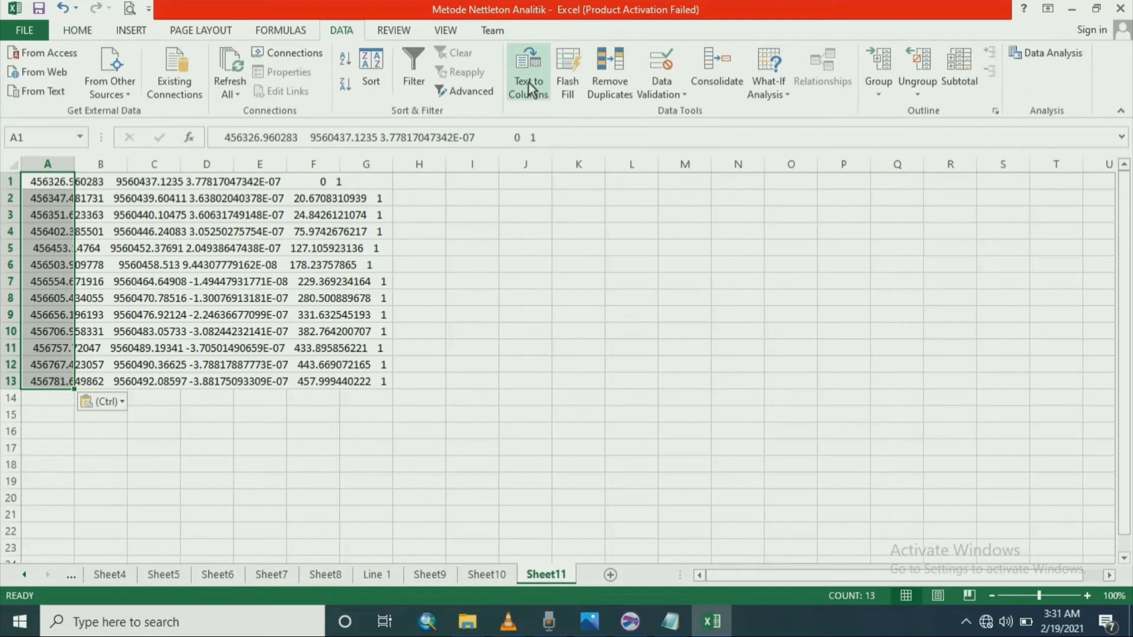
click(531, 91)
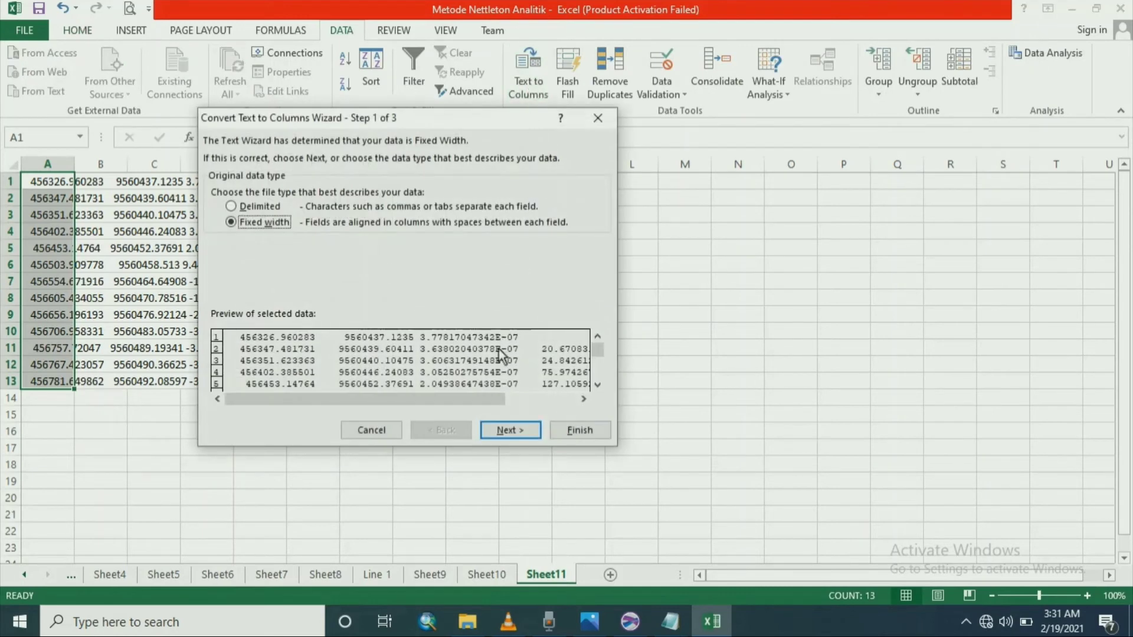
click(505, 436)
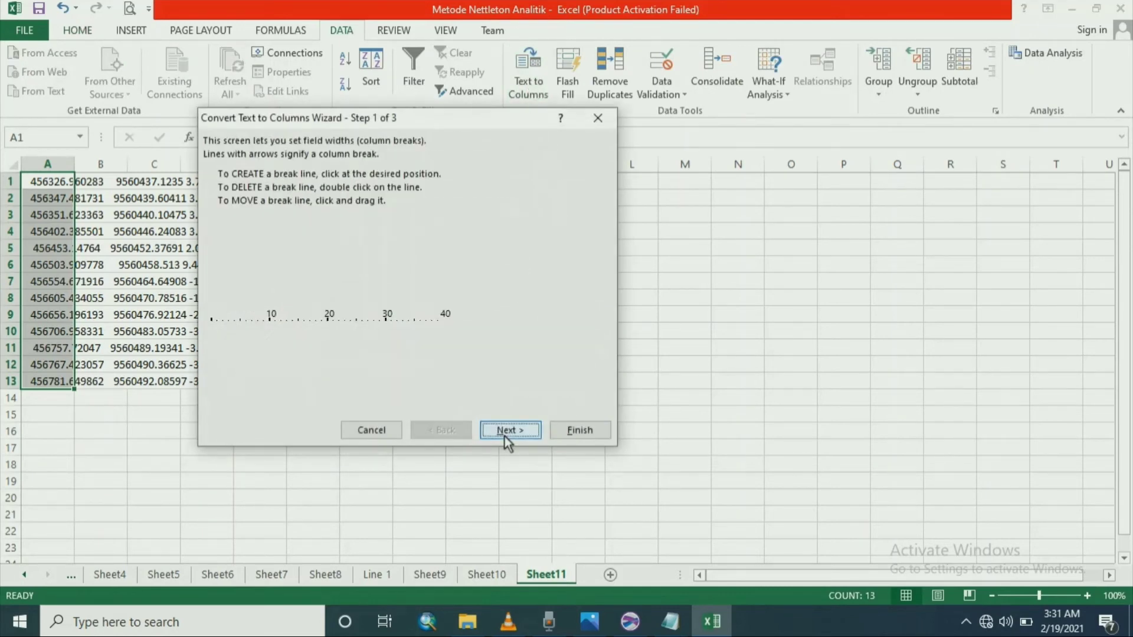
click(504, 436)
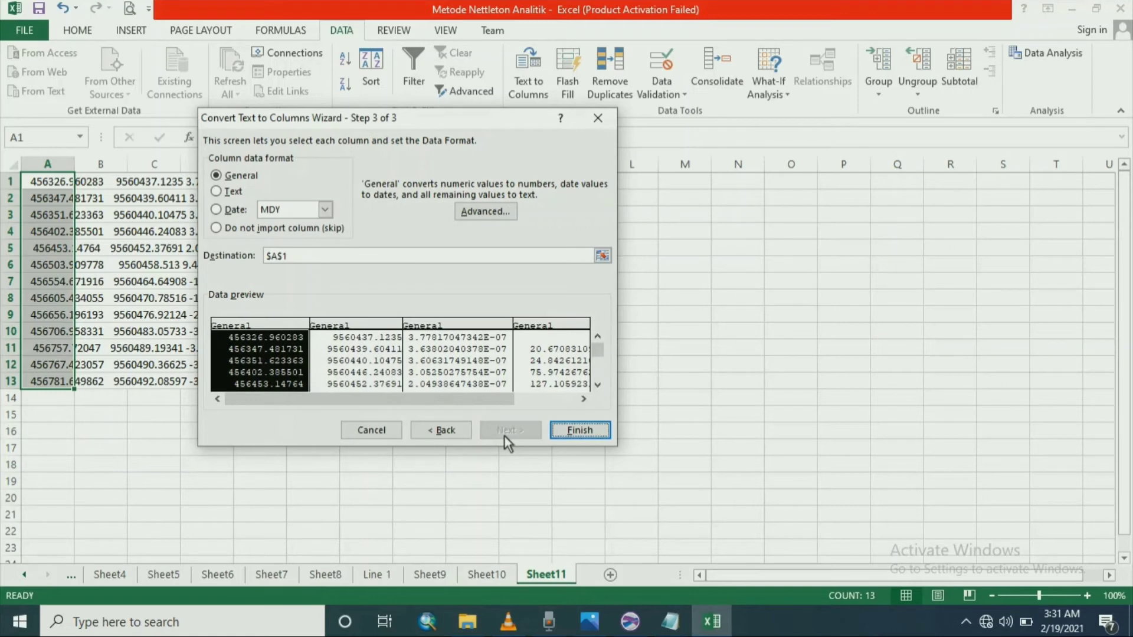
click(584, 434)
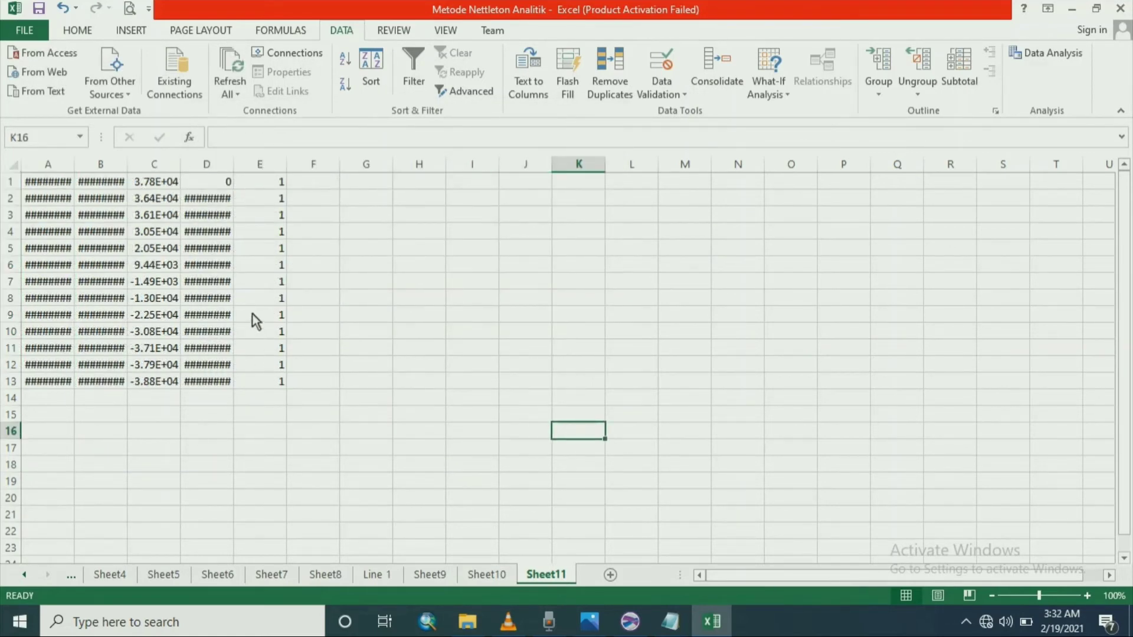
- Widen columns A, B and D until their numbers fit in full
drag(233, 161, 275, 159)
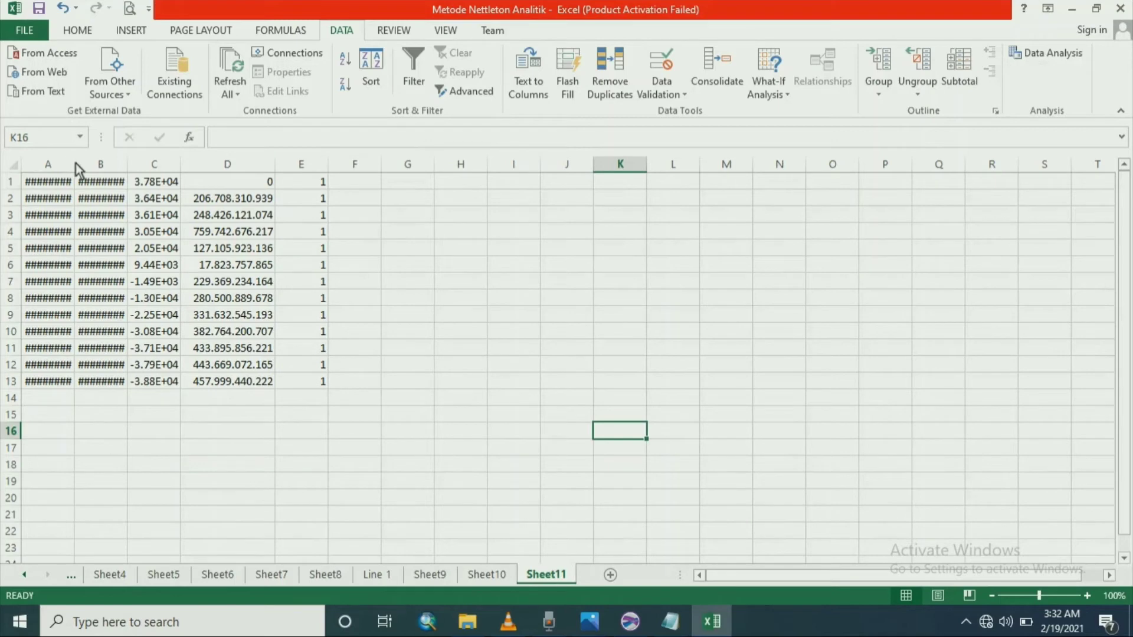
drag(75, 164, 216, 161)
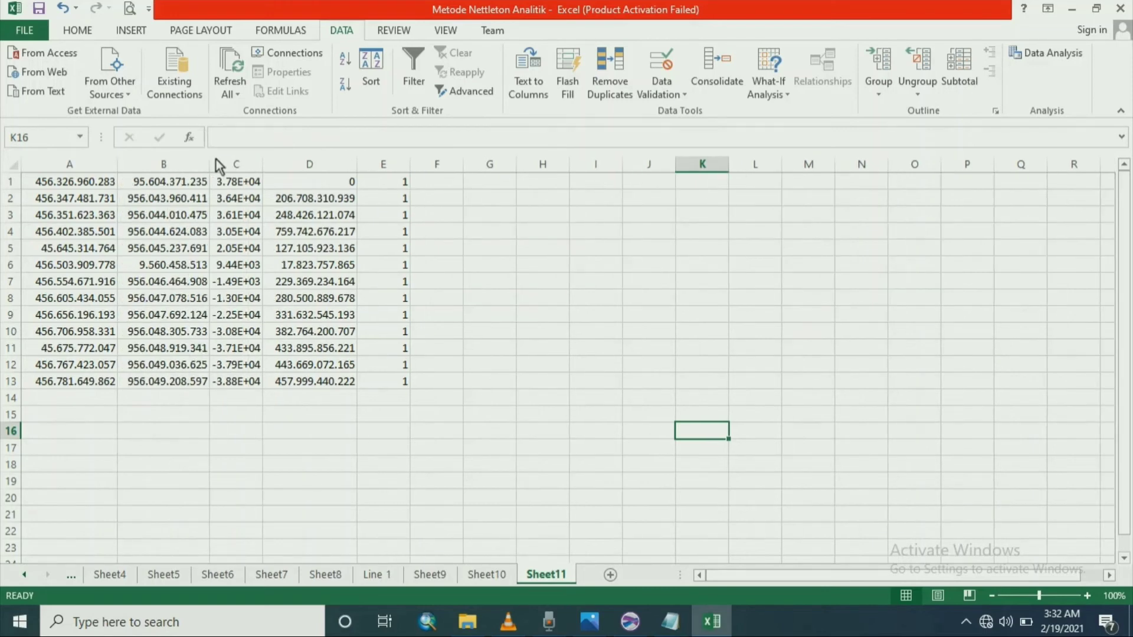
click(479, 251)
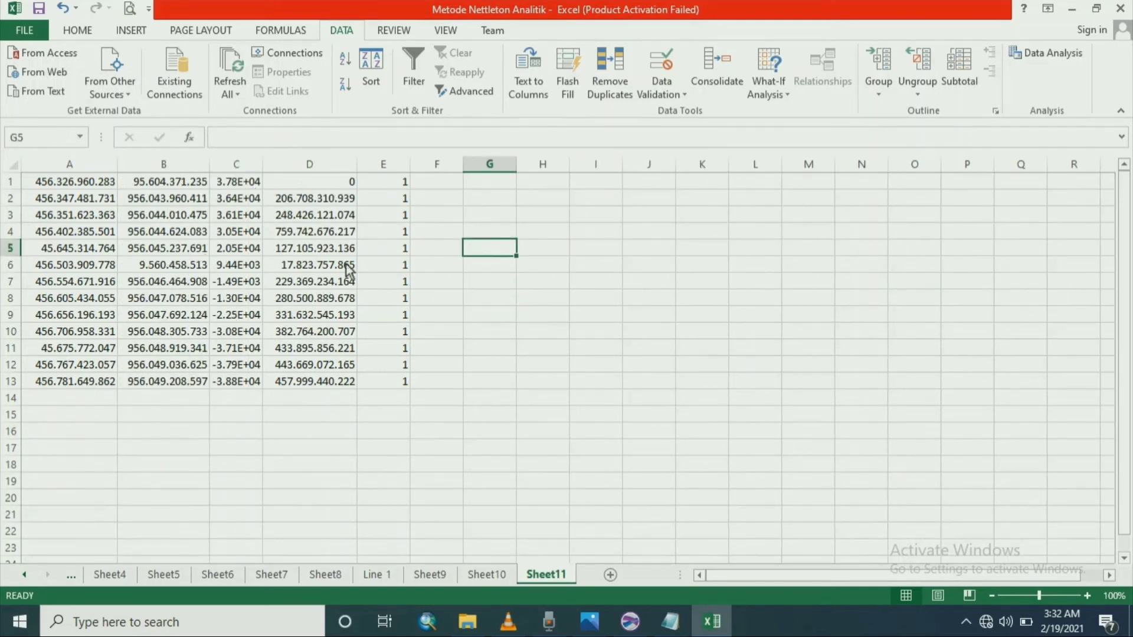
click(555, 302)
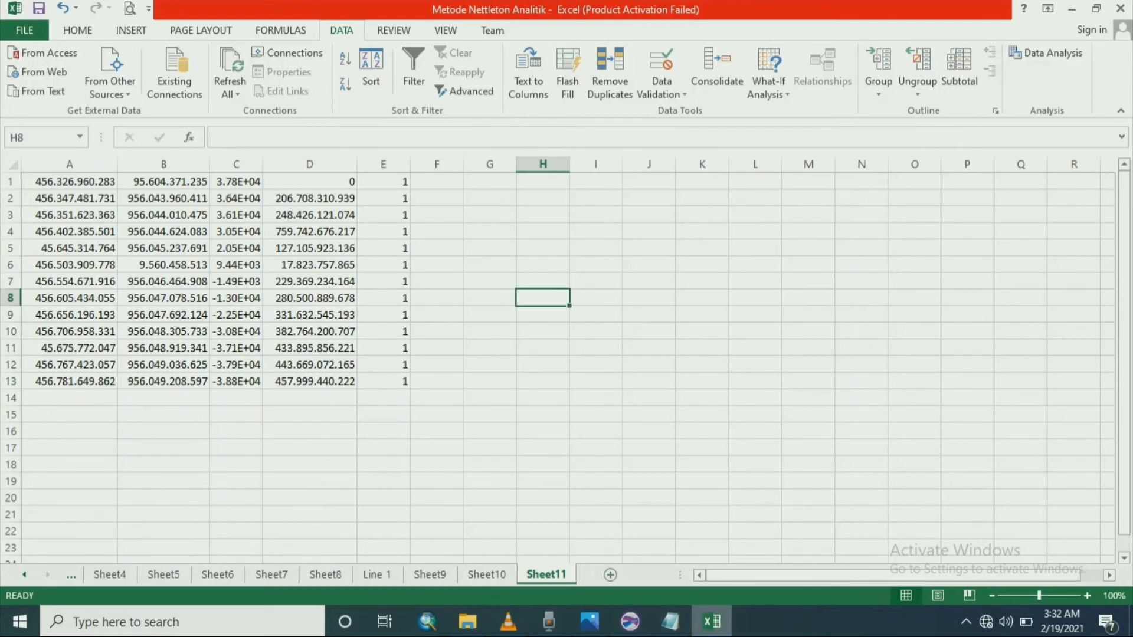
mouse_move(670, 624)
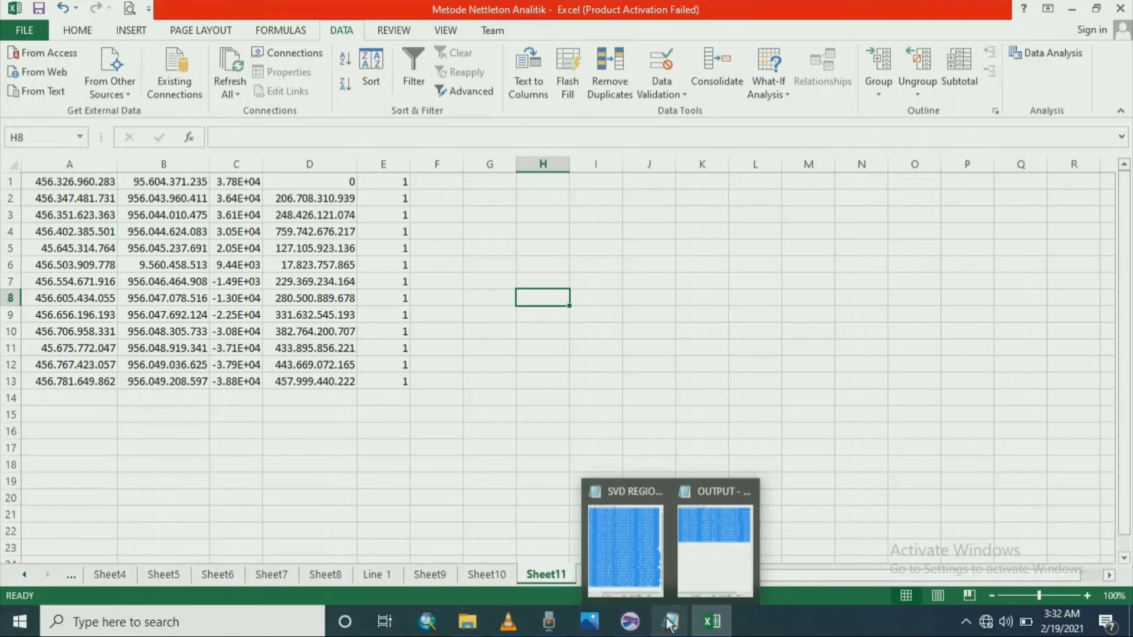
- Check the OUTPUT data in Notepad, enter =D1 in F1 of the Excel sheet and fill it down to F13
click(713, 560)
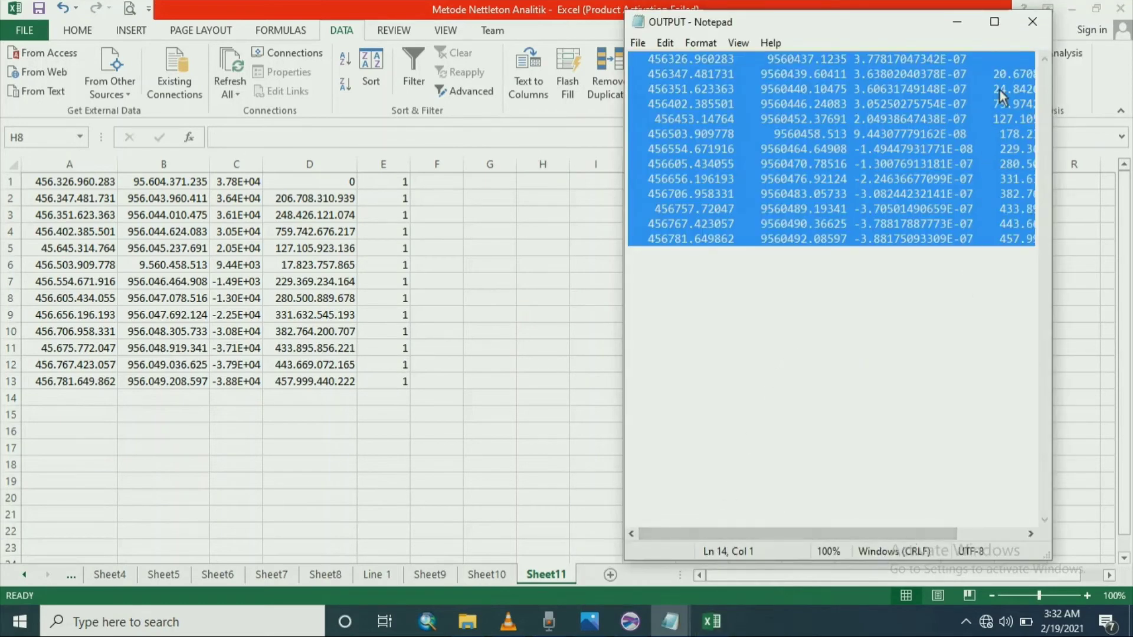
click(968, 24)
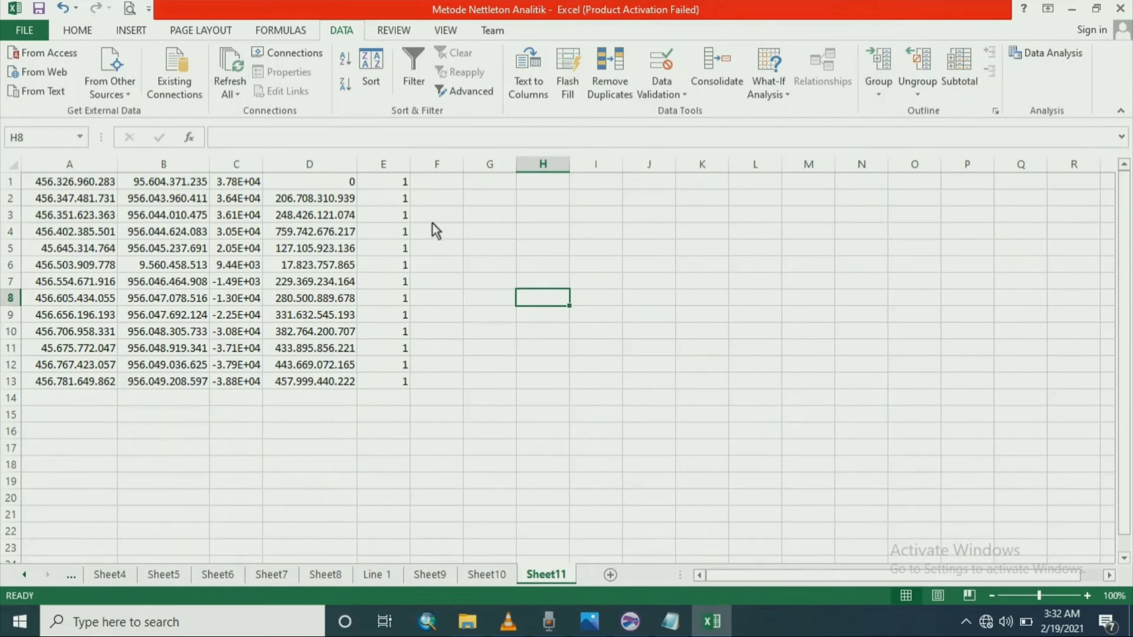
click(435, 184)
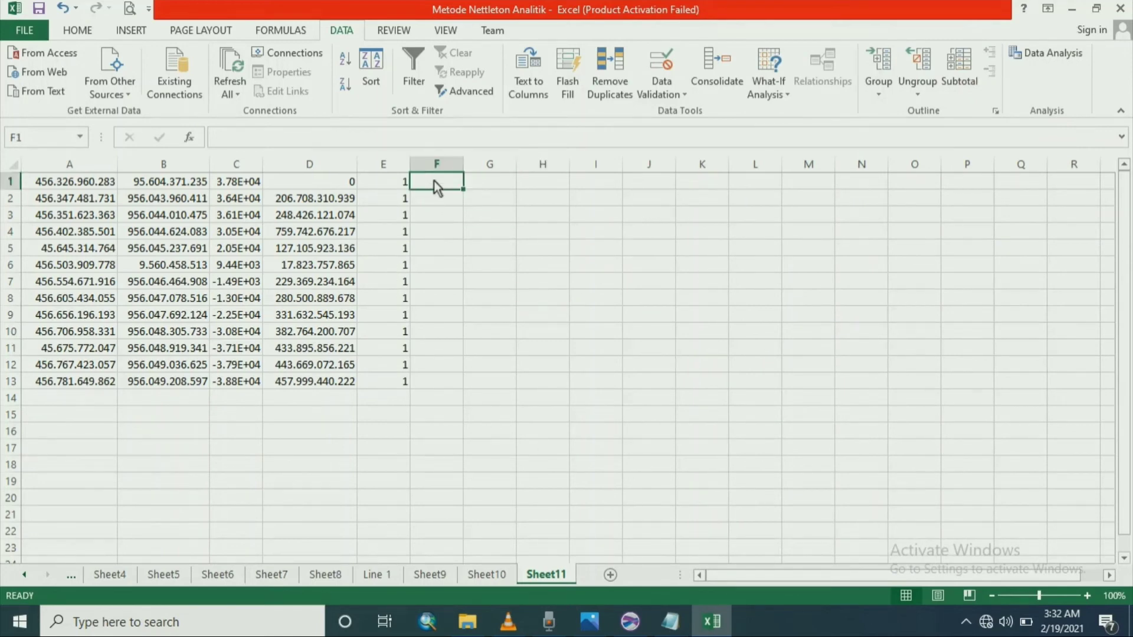
text(=)
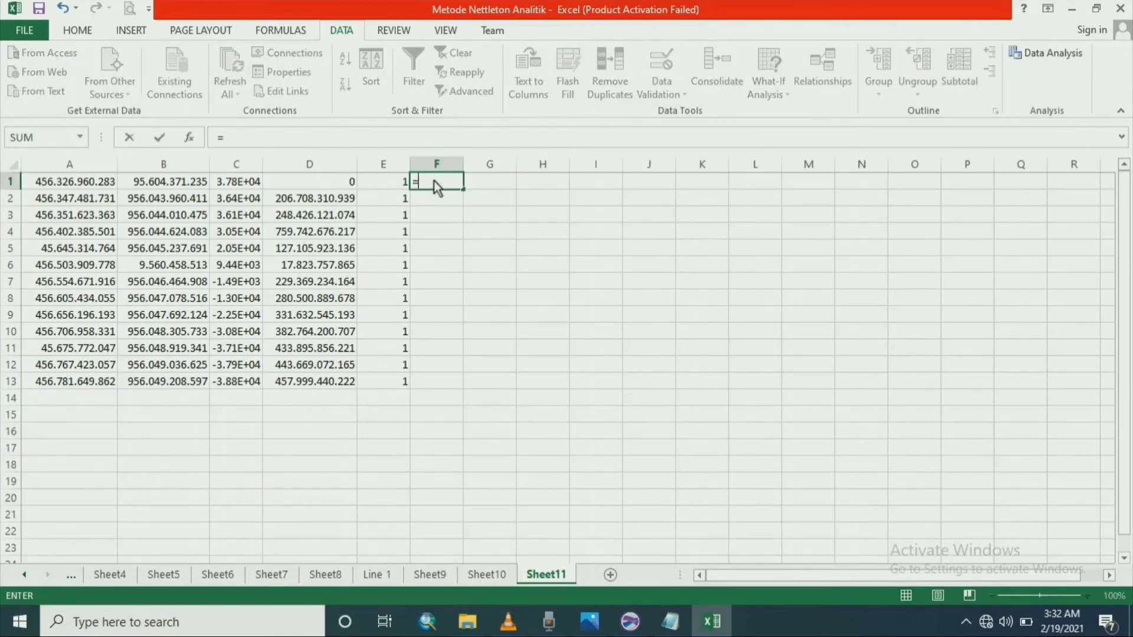
click(323, 180)
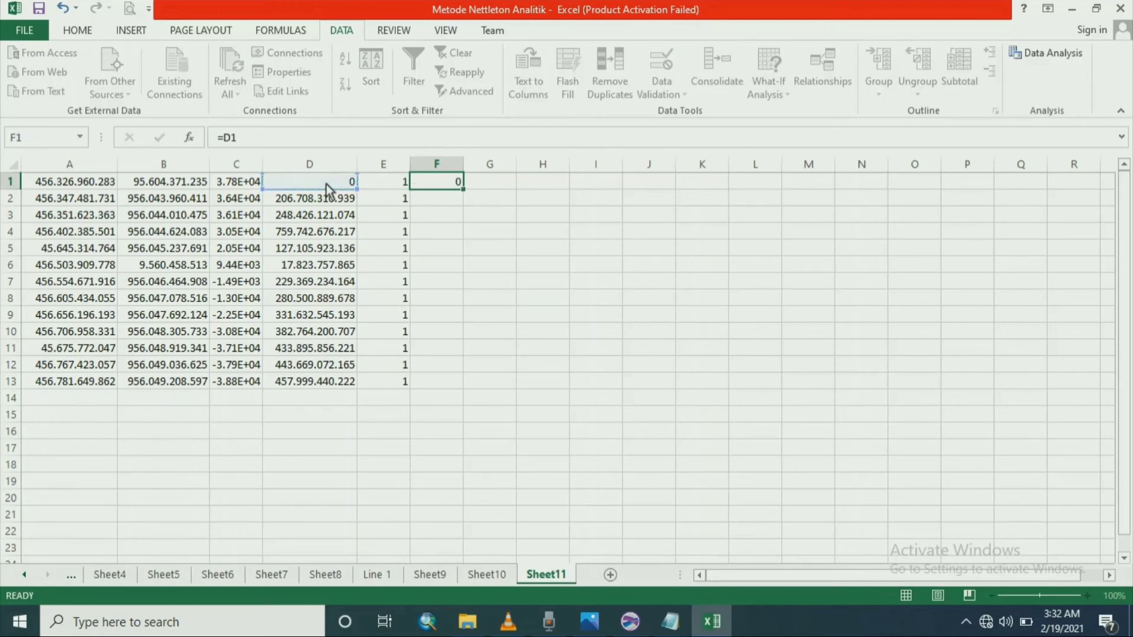
key(Return)
click(433, 184)
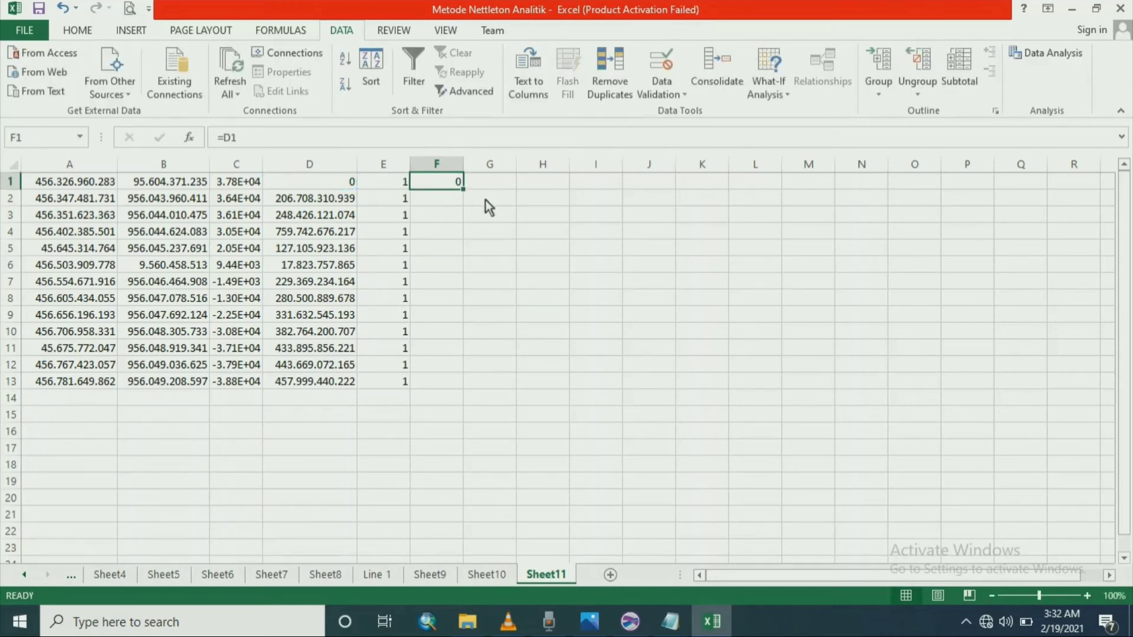
double_click(463, 190)
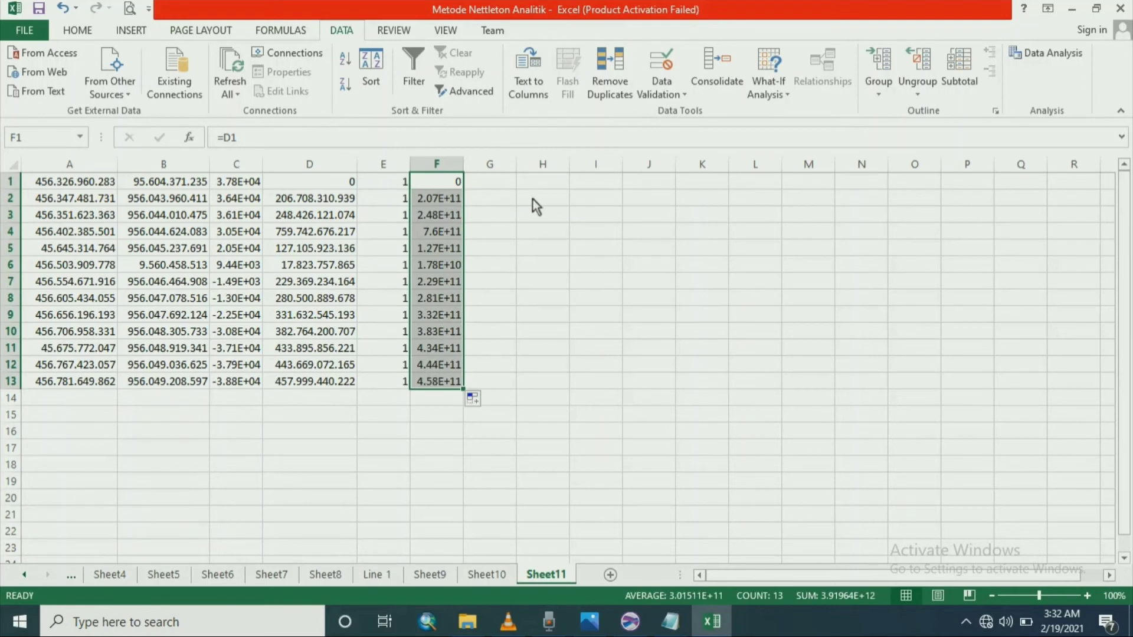
click(455, 197)
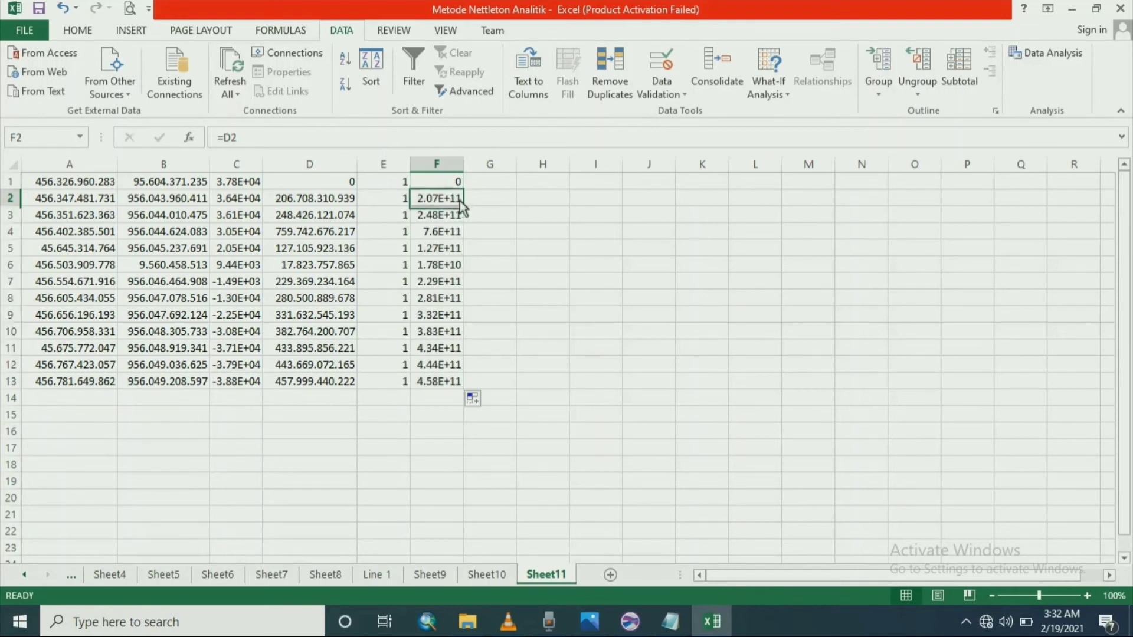
text(=D2/)
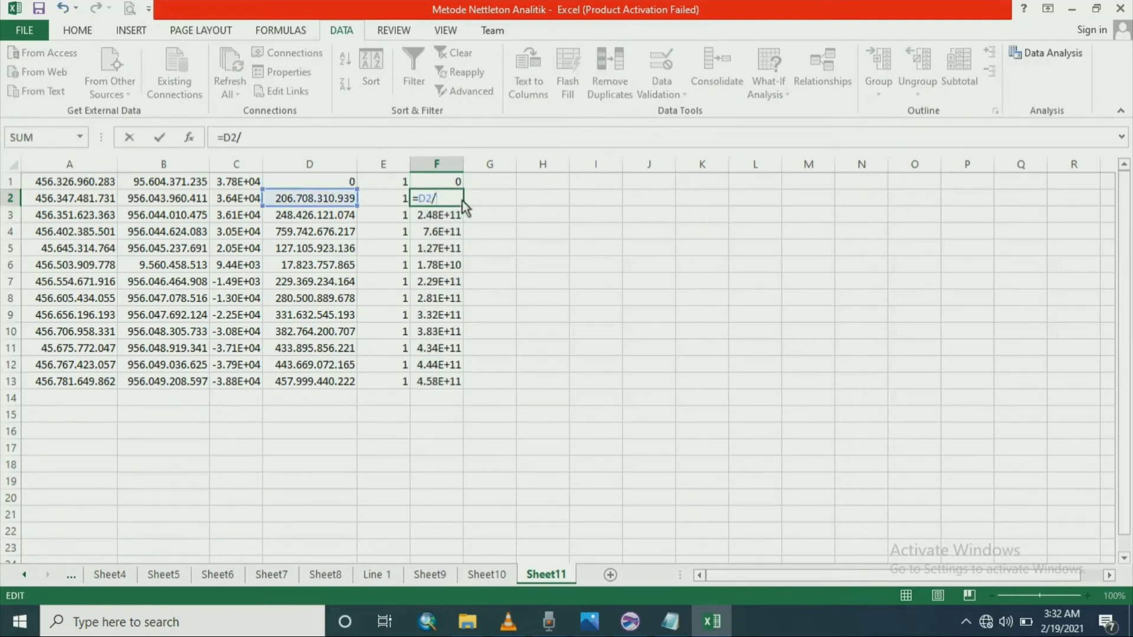
text(100000000)
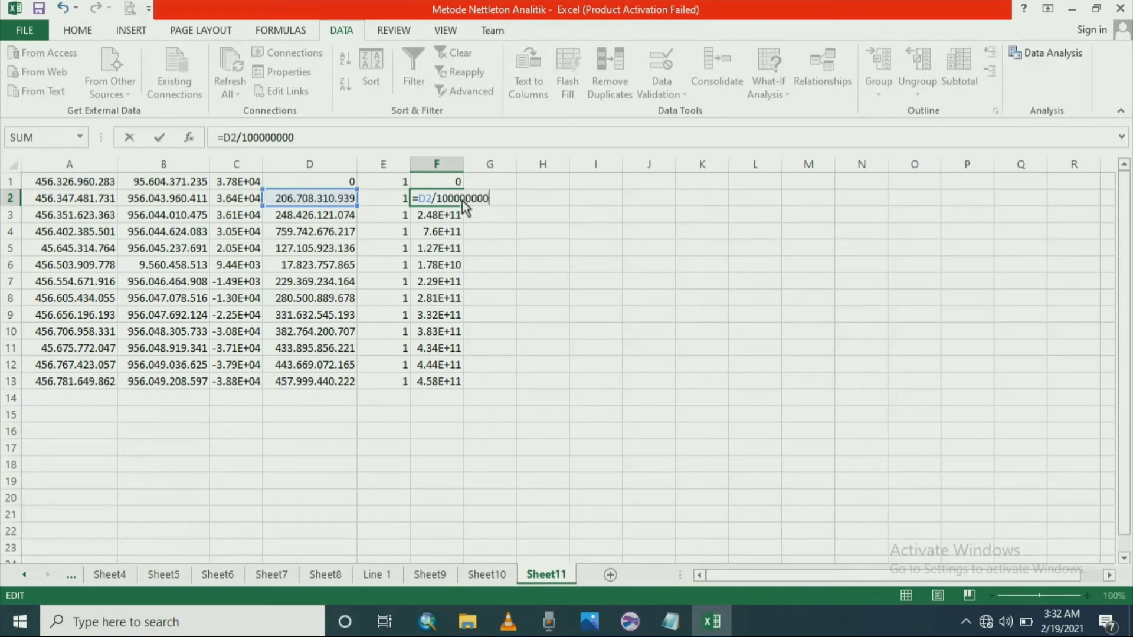
key(Return)
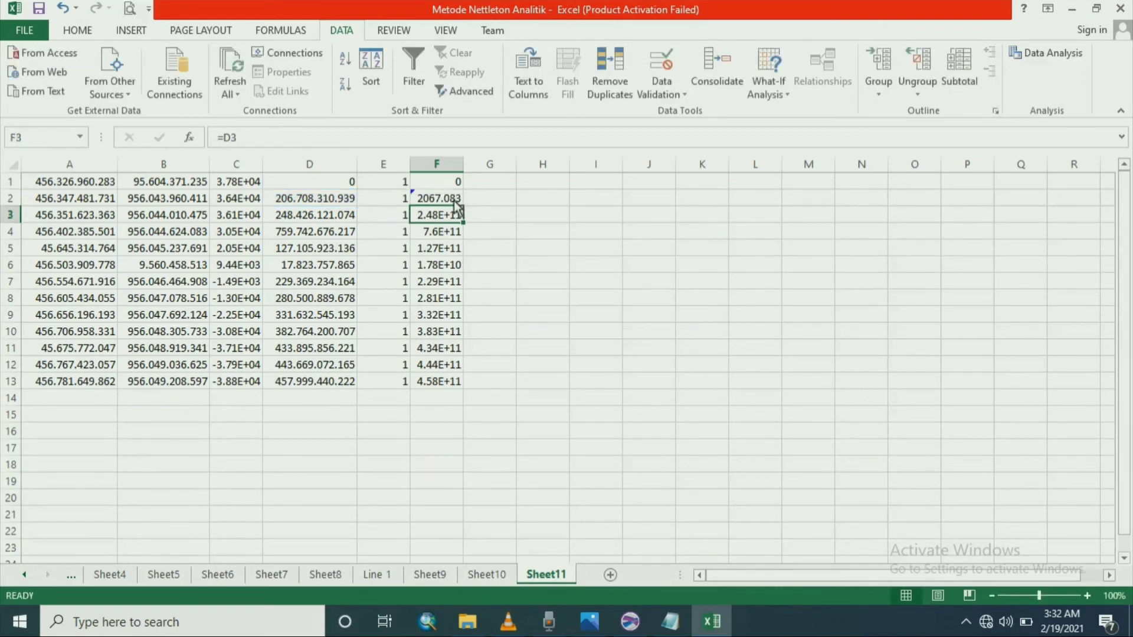
double_click(455, 199)
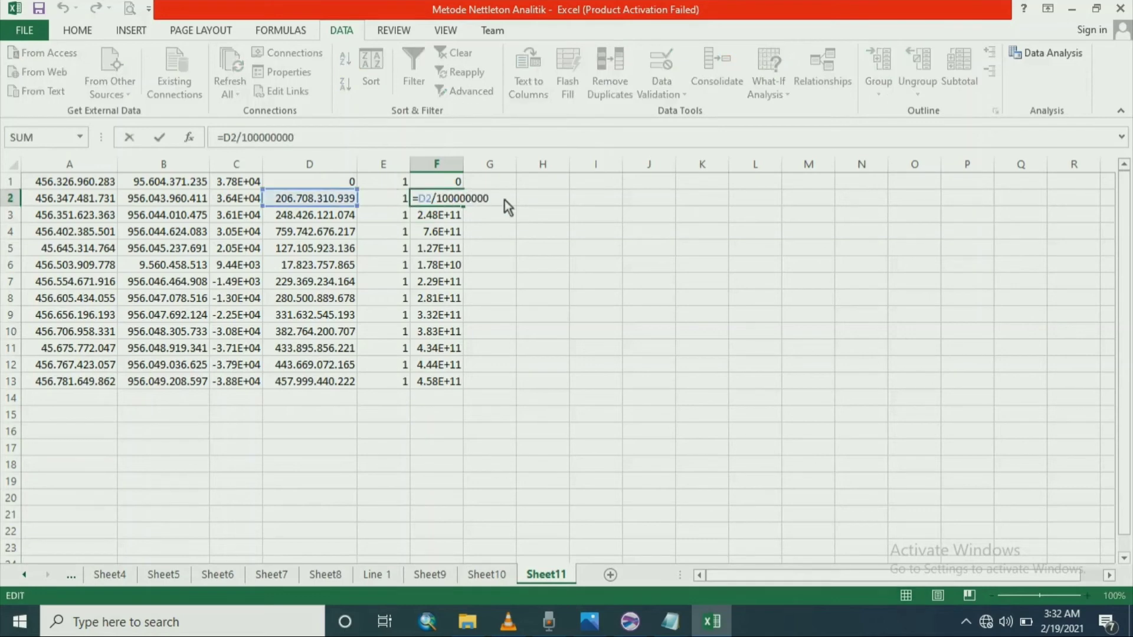
text(000)
key(Return)
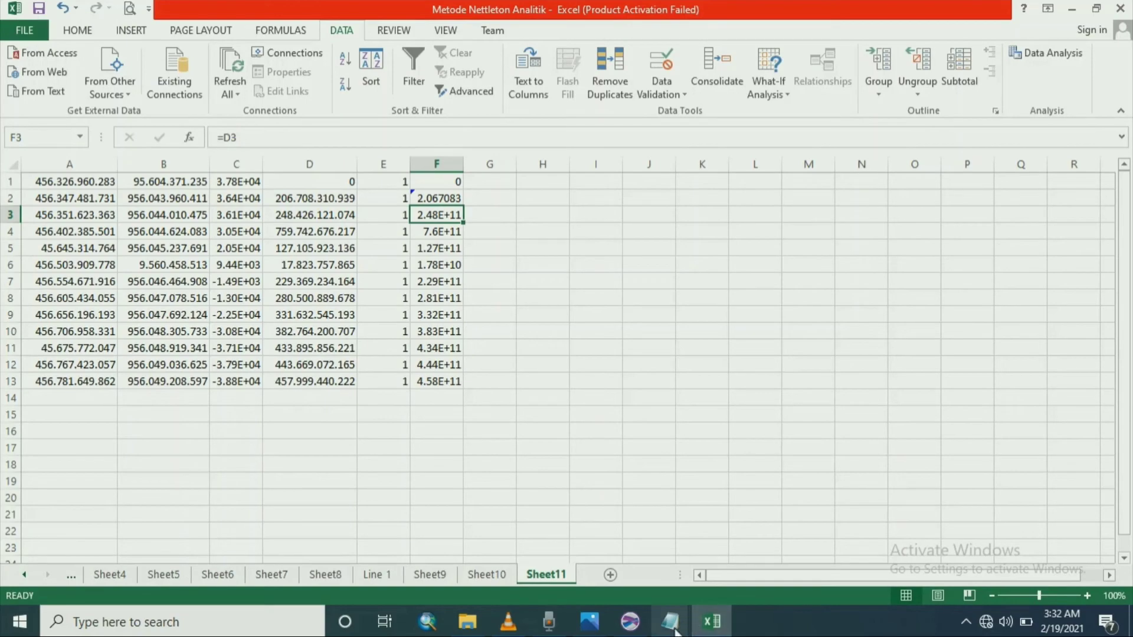
mouse_move(670, 622)
click(720, 575)
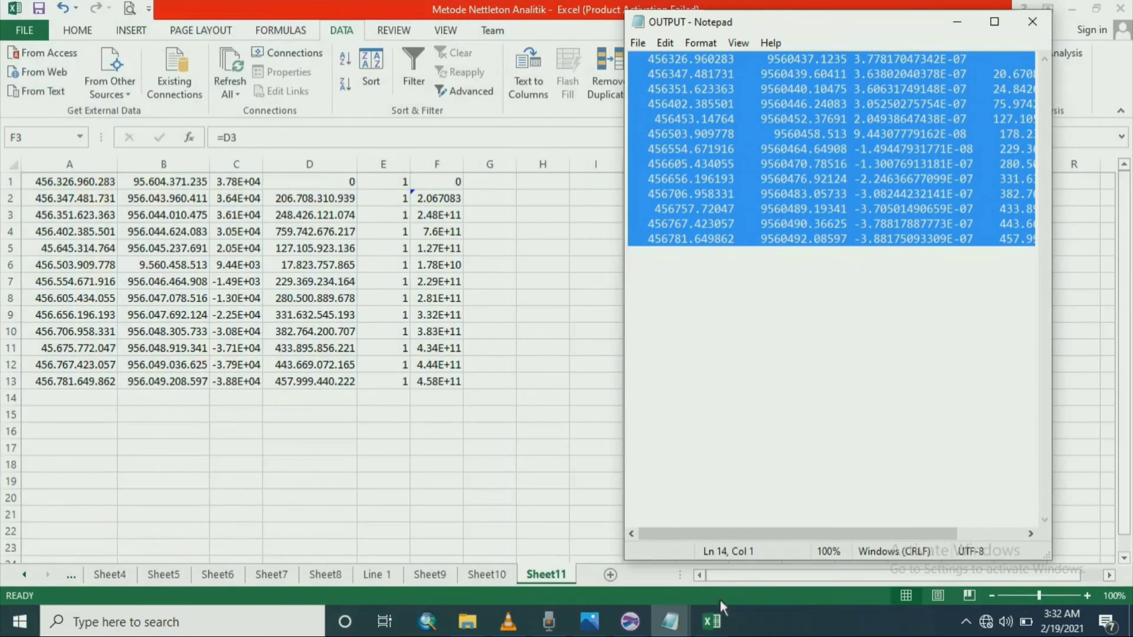
click(713, 622)
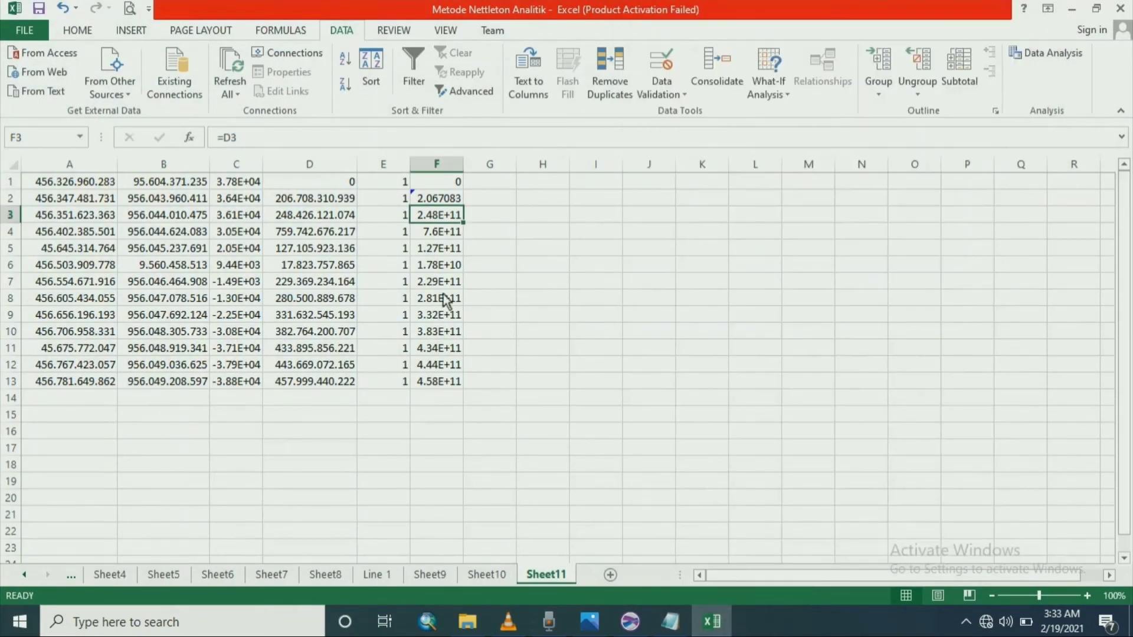
double_click(452, 199)
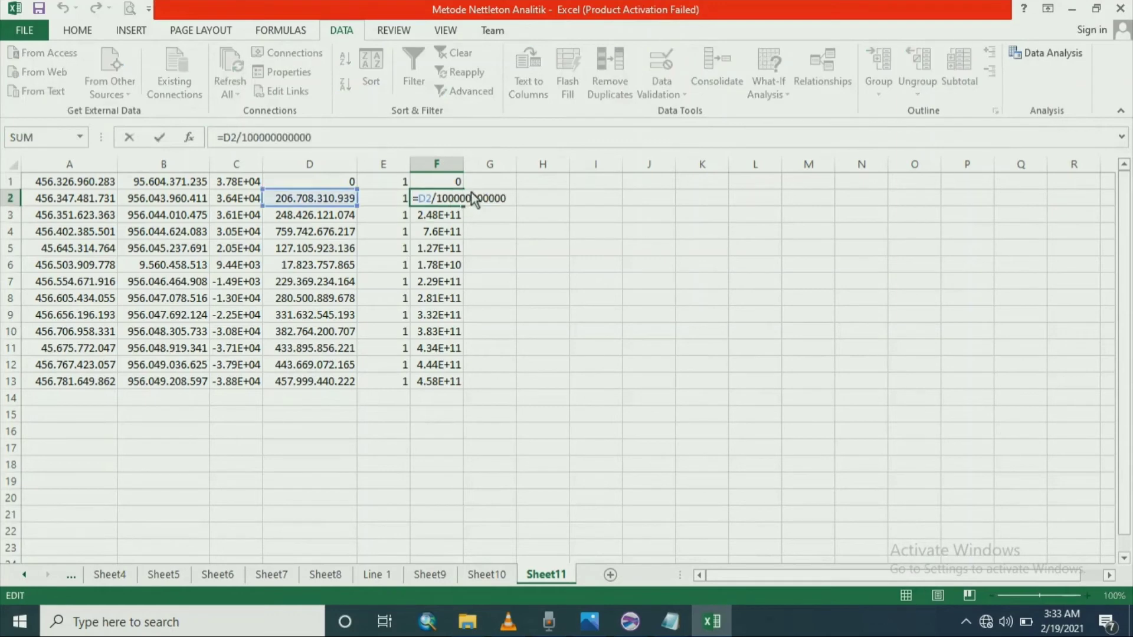
key(BackSpace)
key(Return)
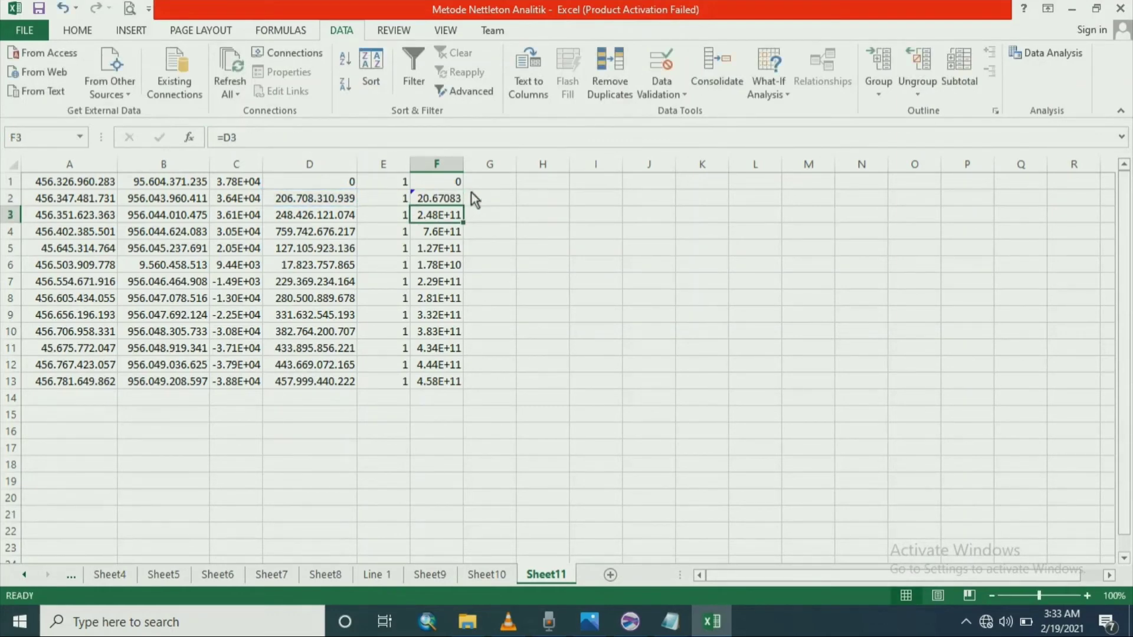
click(448, 199)
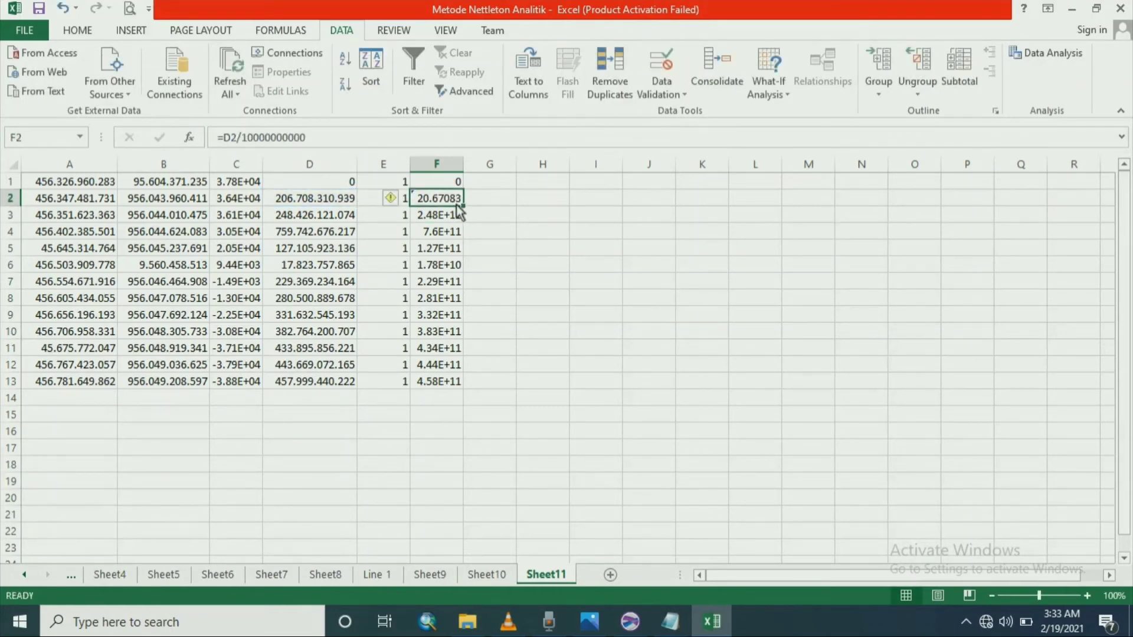
double_click(463, 206)
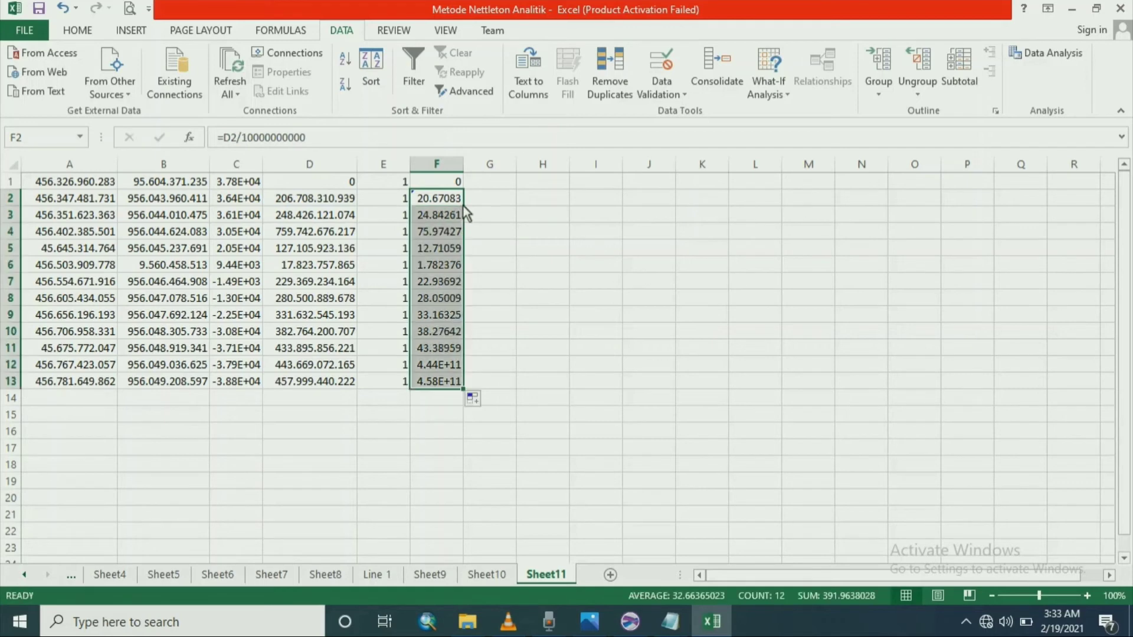
double_click(451, 249)
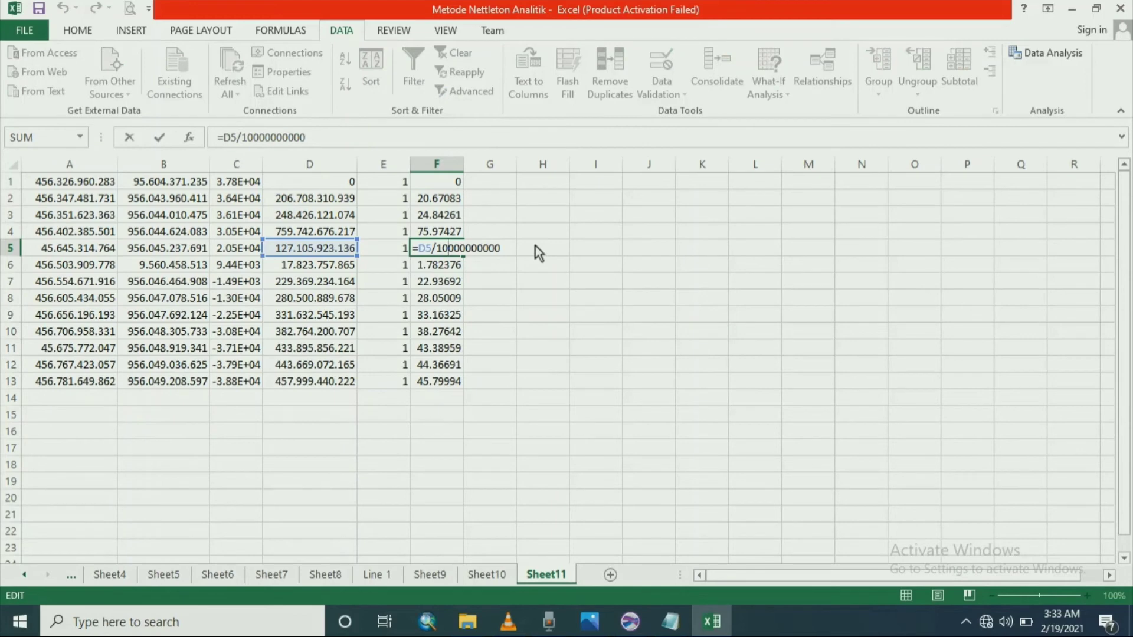
key(Return)
click(452, 249)
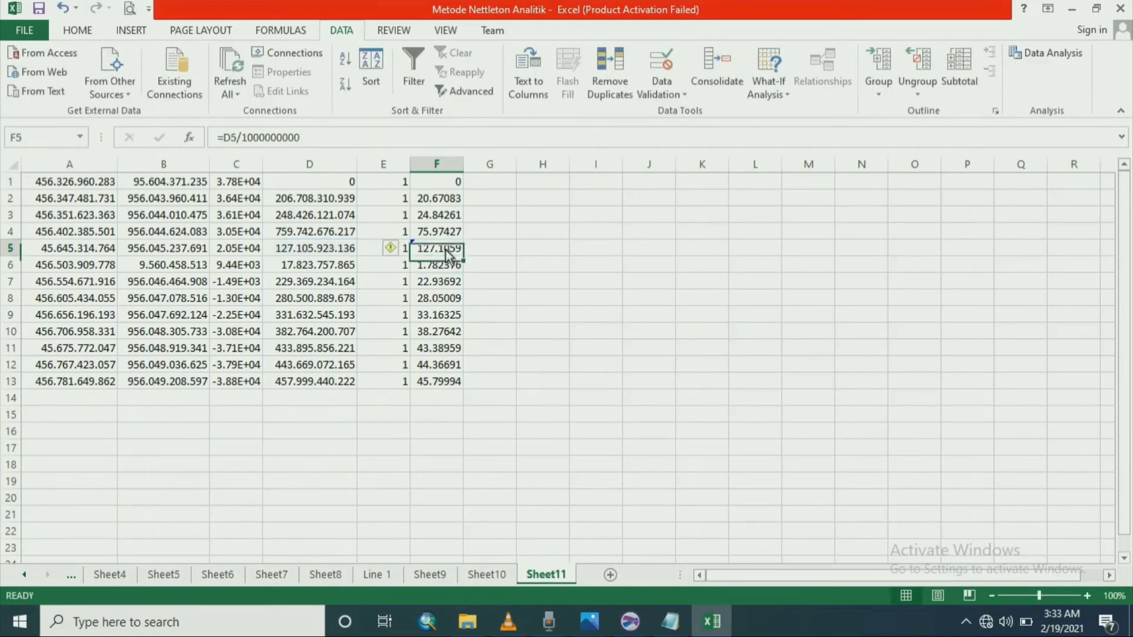
double_click(462, 256)
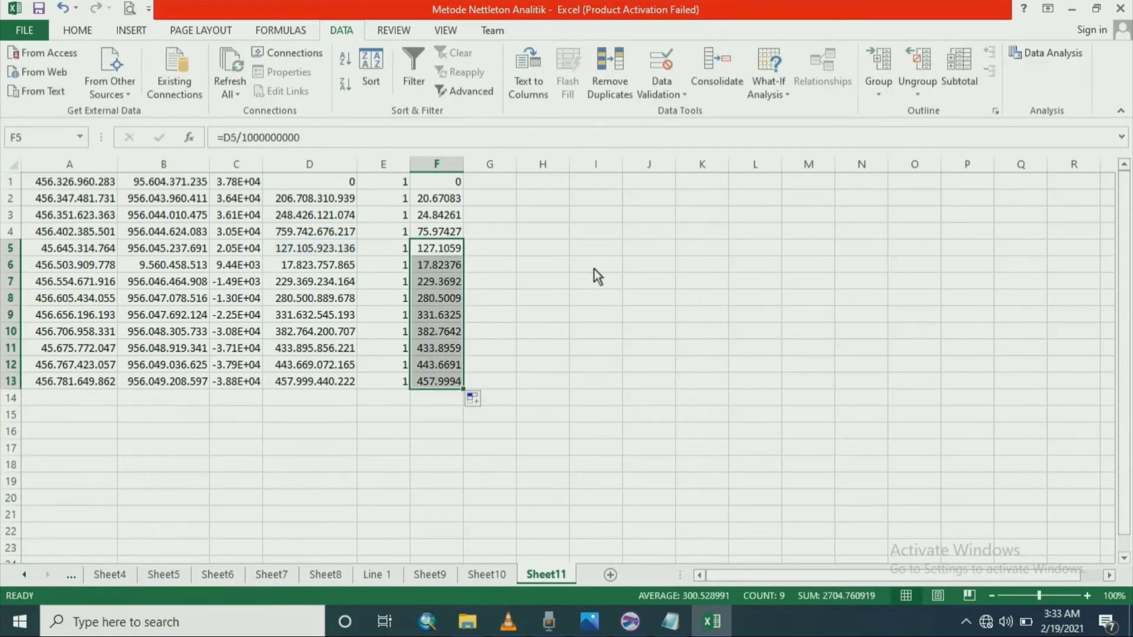
- Correct the formula in cell F6 to =D6/100000000
click(594, 268)
click(449, 266)
double_click(451, 266)
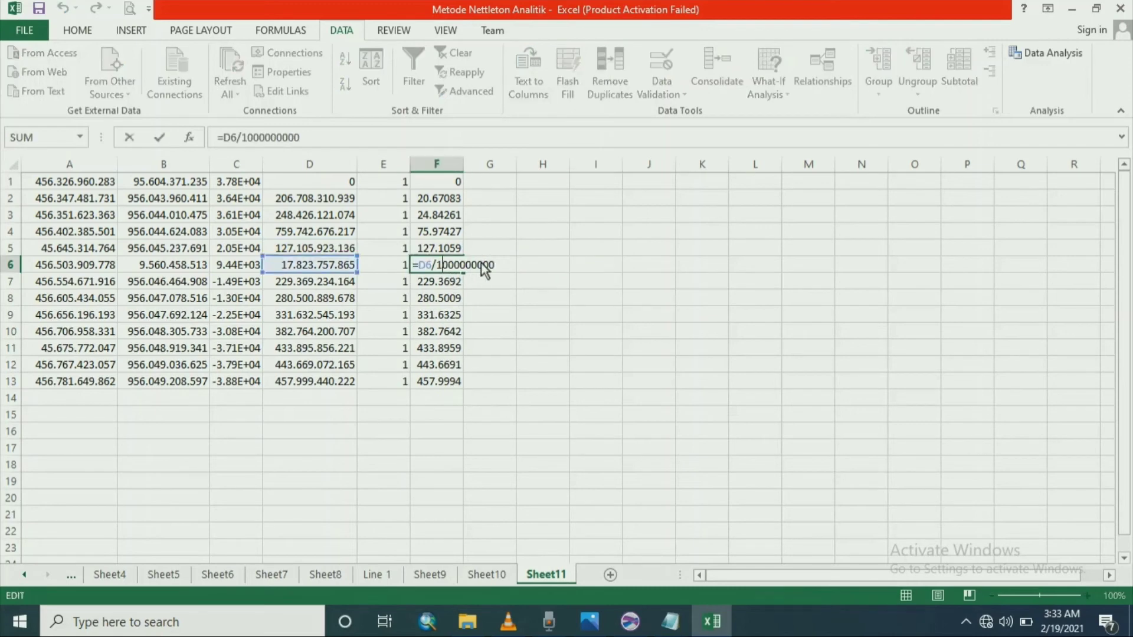
key(Return)
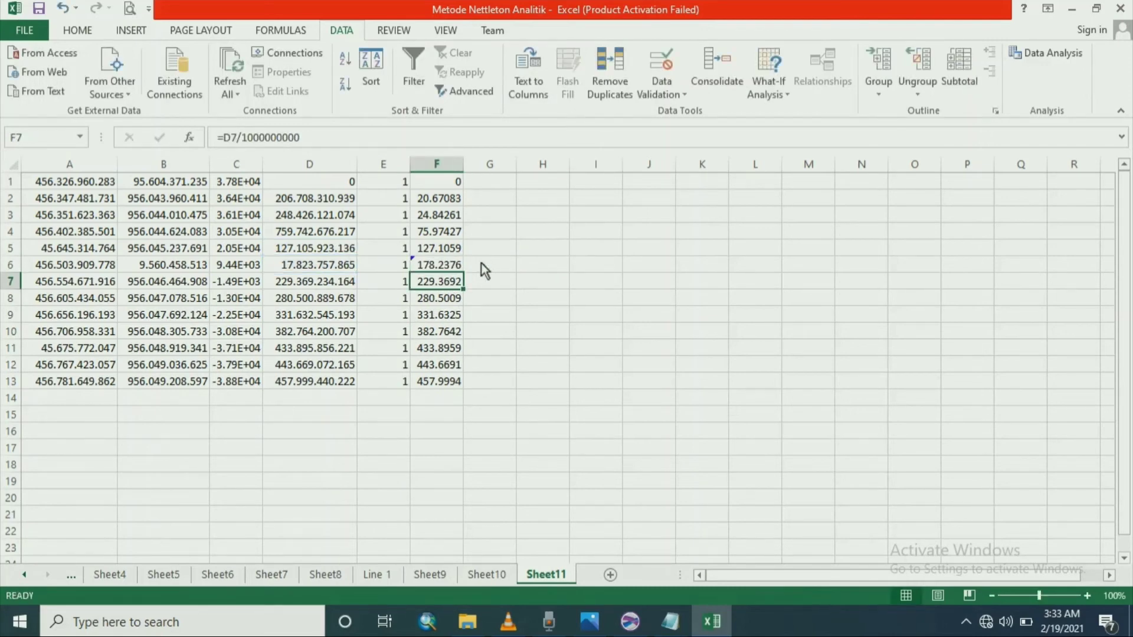
click(586, 271)
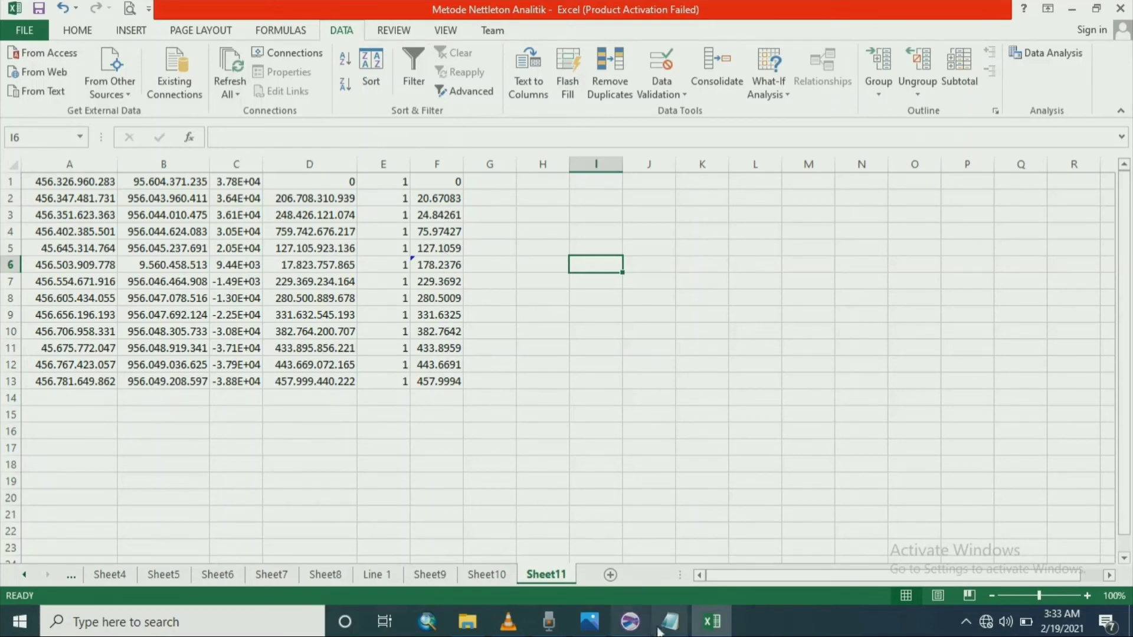
- Compare the scaled distances in column F with the fourth column of the OUTPUT file in Notepad
click(676, 631)
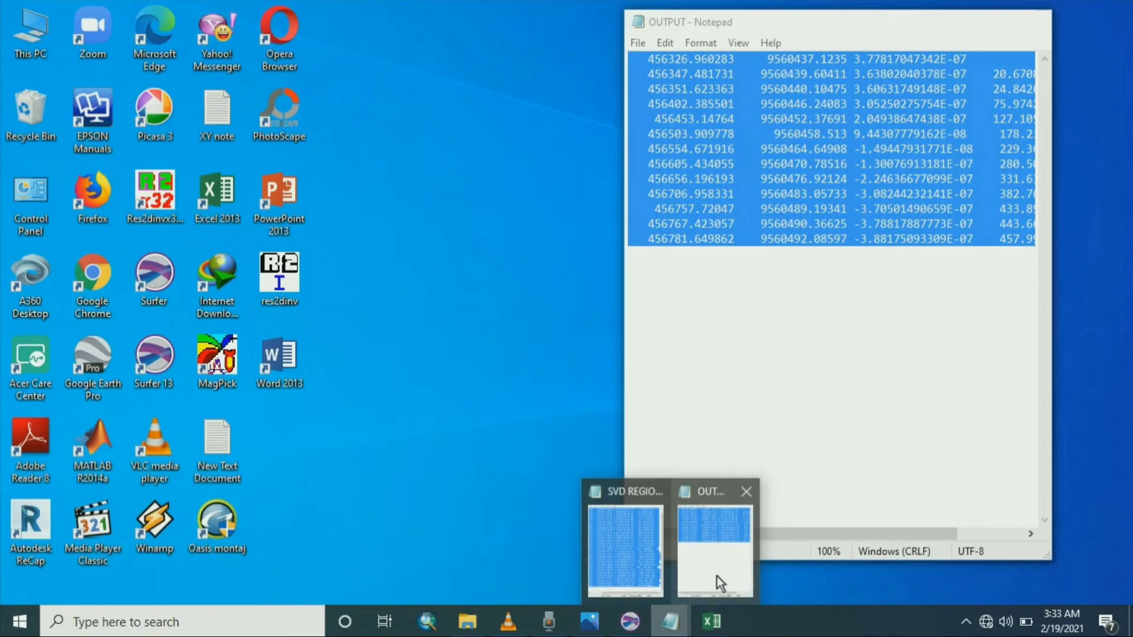
click(717, 576)
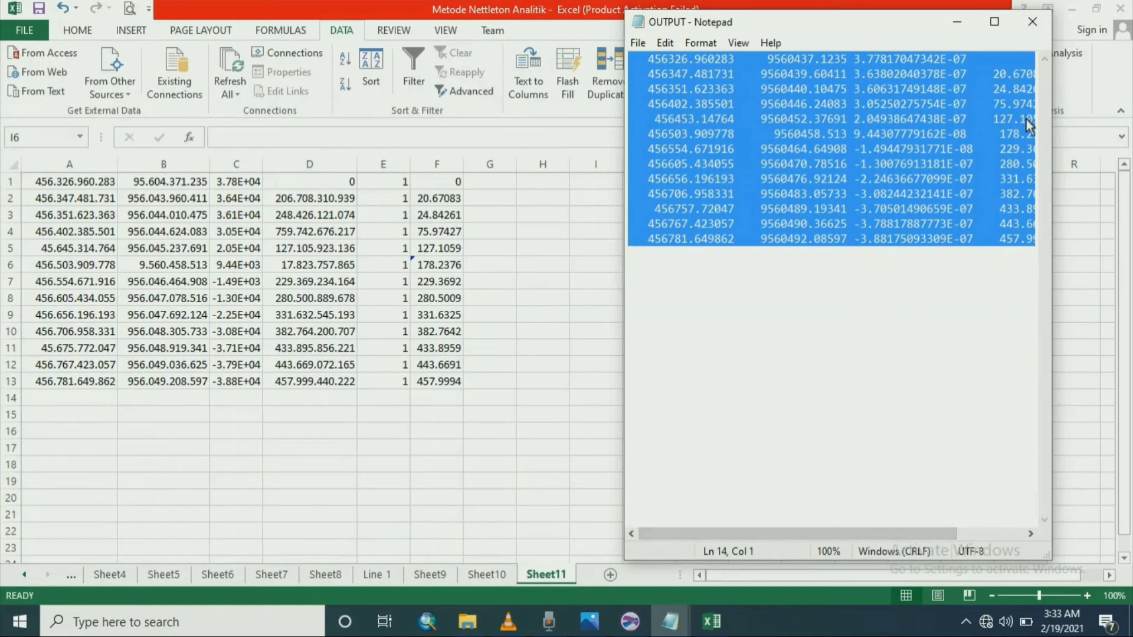
drag(769, 534, 832, 525)
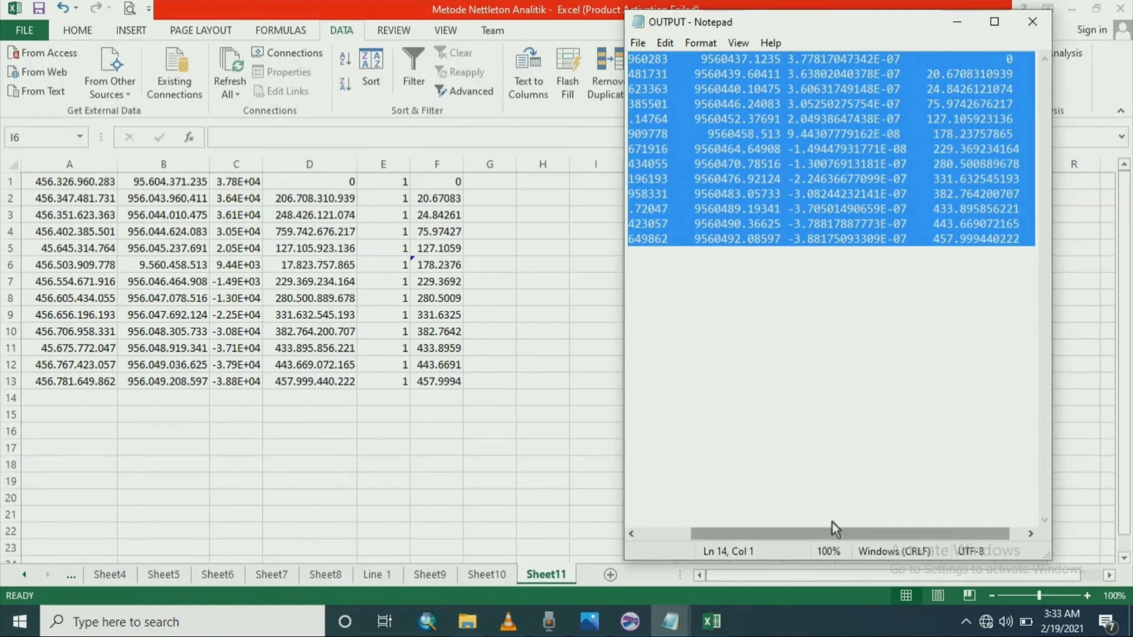
click(958, 24)
- Insert an empty scatter chart with smooth lines and markers beside the profile data
click(709, 247)
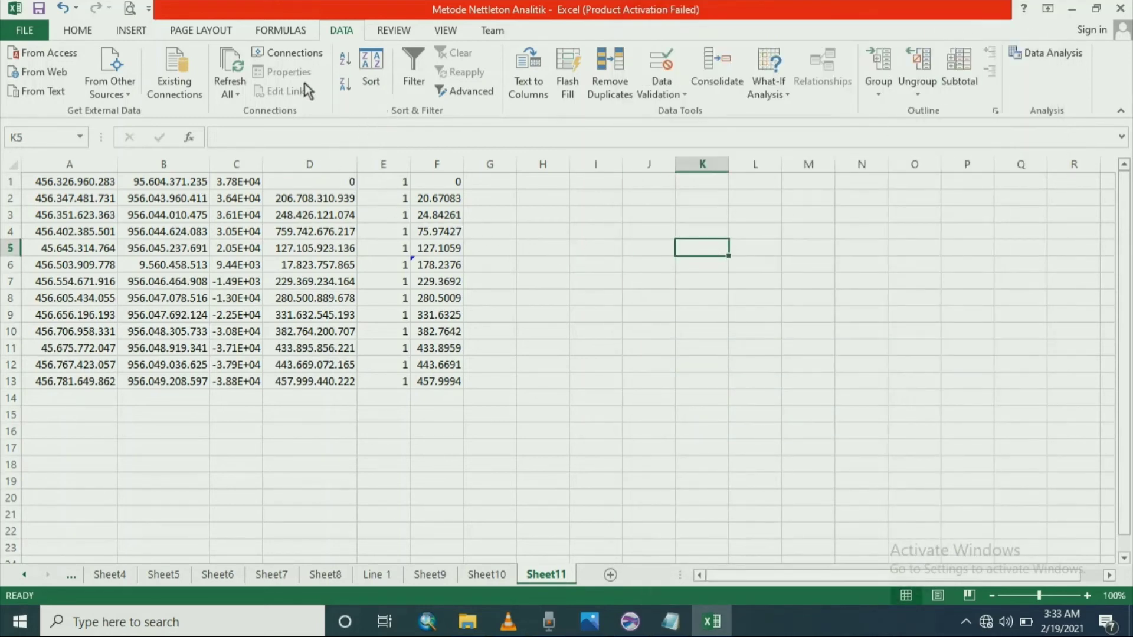
click(139, 33)
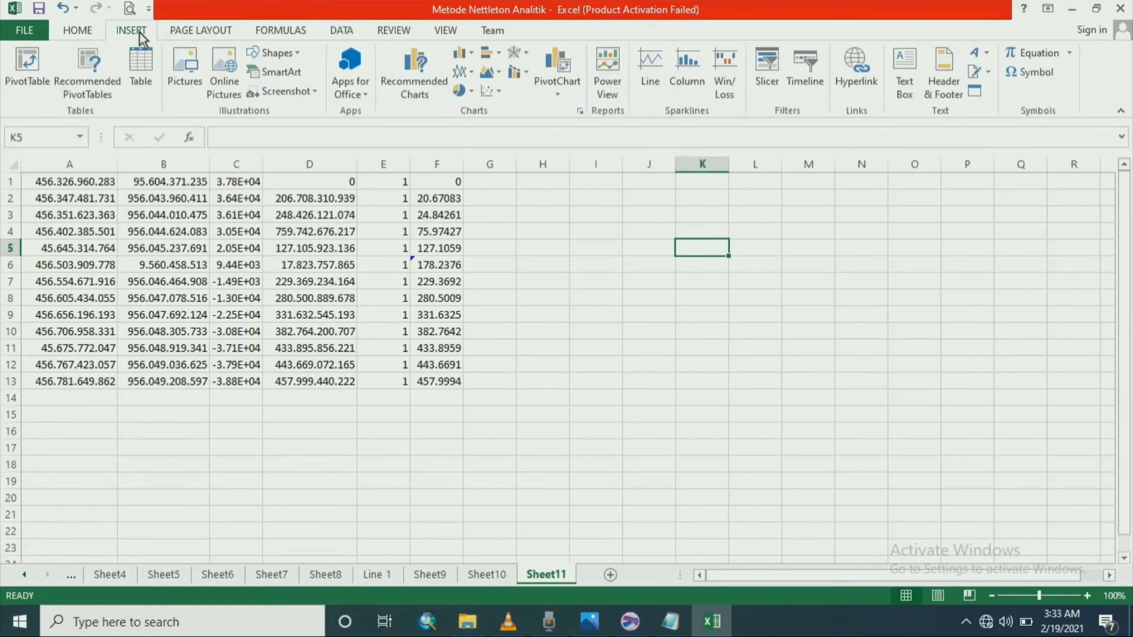
click(490, 92)
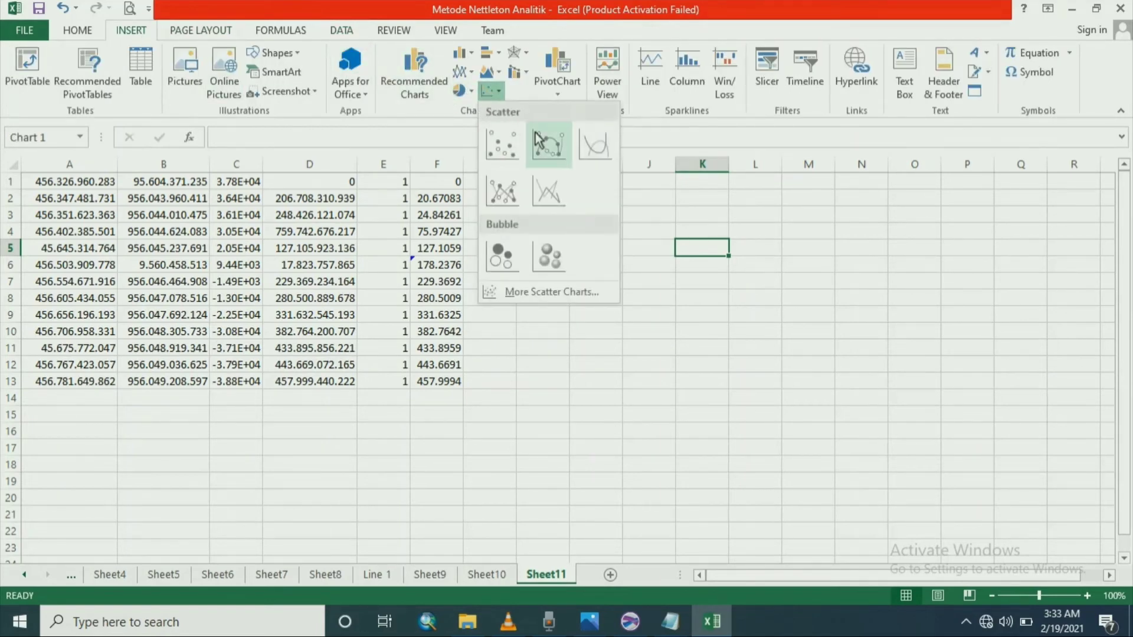
click(553, 151)
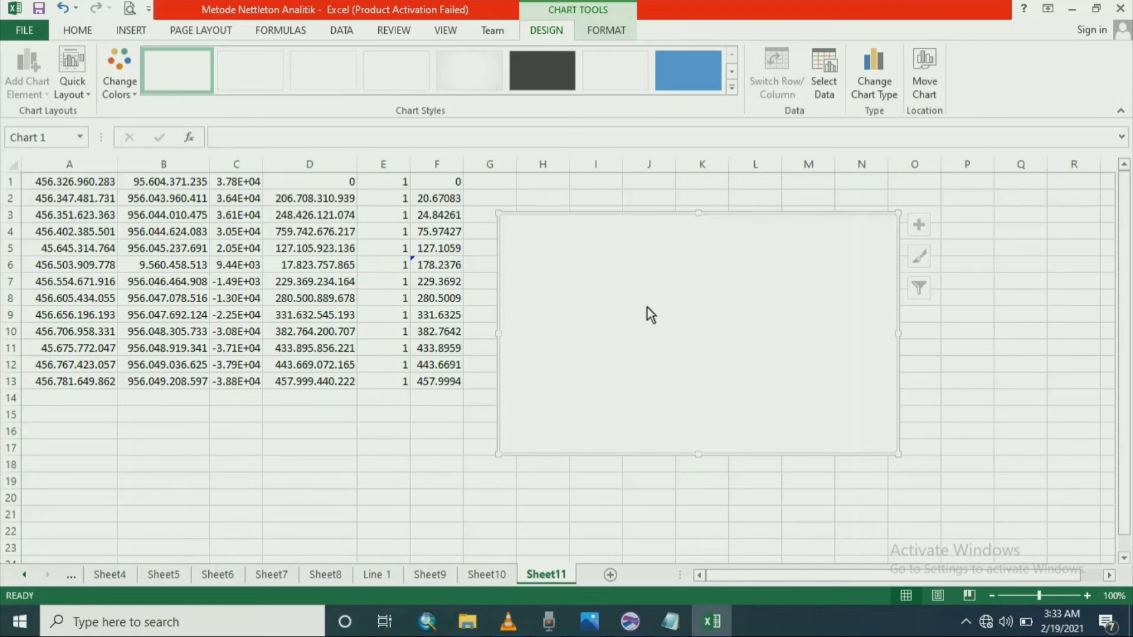
- Add a data series named Line 1 to the empty chart, taking its X values from F1:F13
right_click(647, 307)
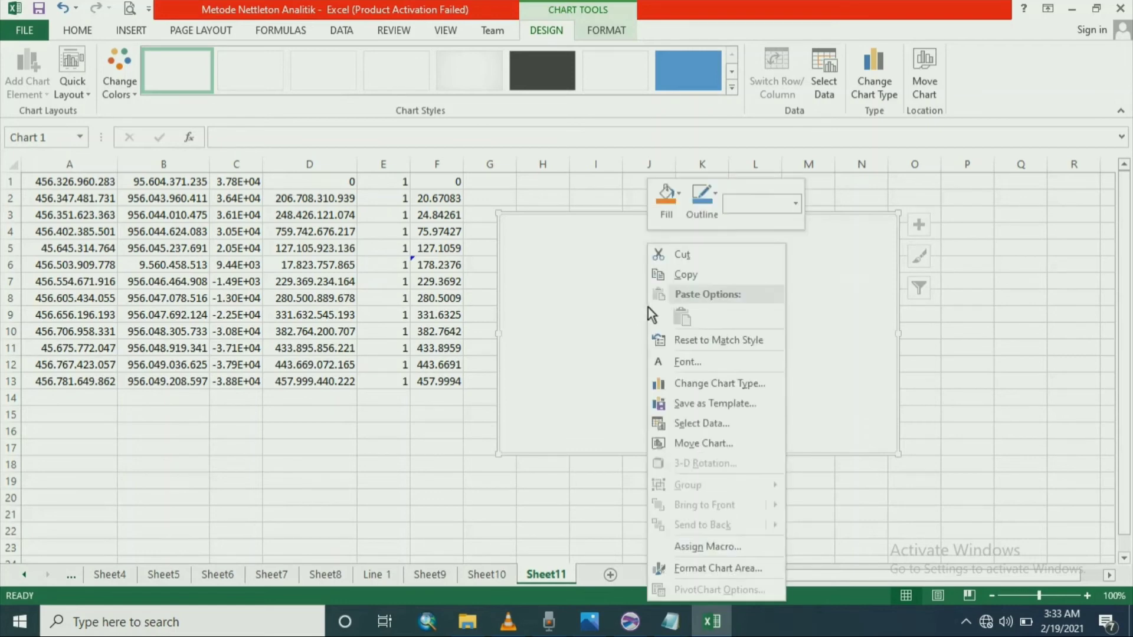
click(672, 426)
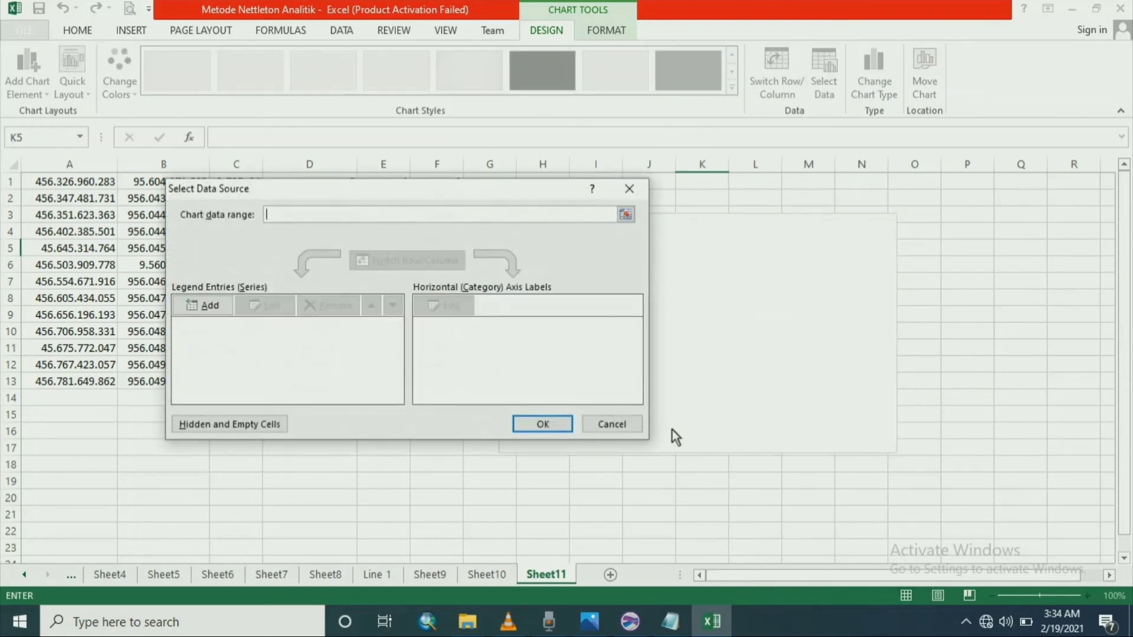
click(211, 307)
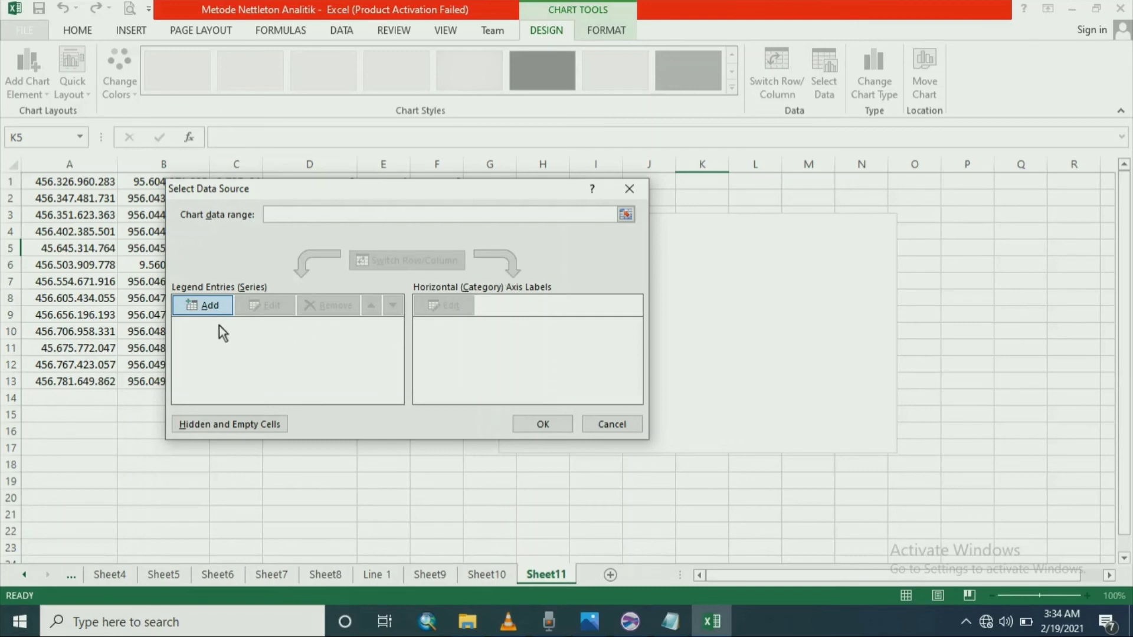
click(210, 307)
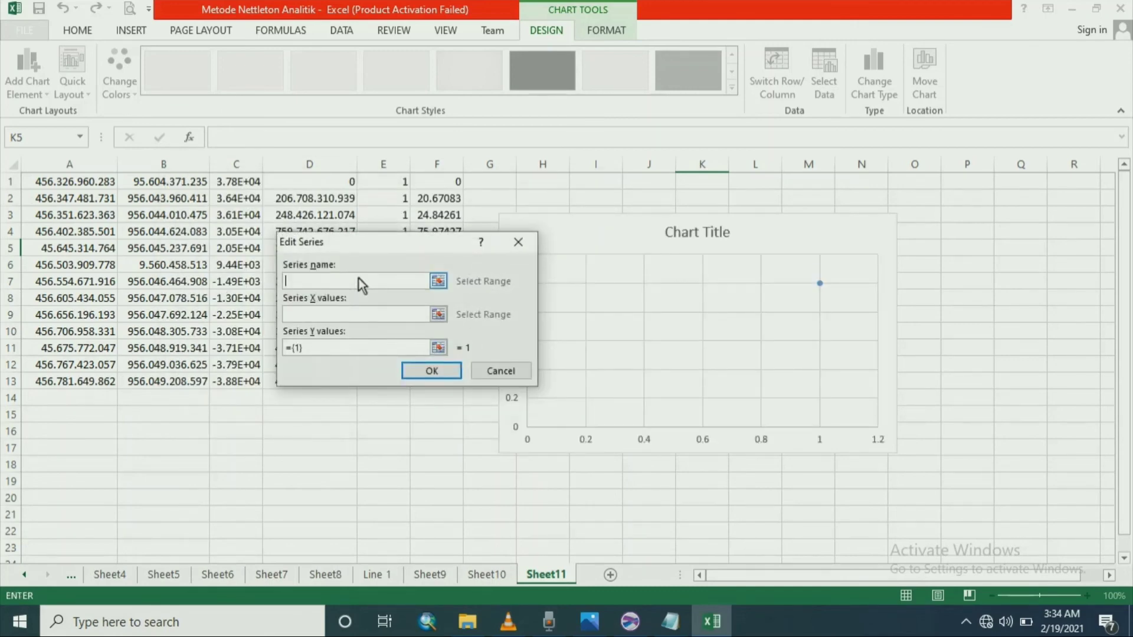
text(Line 1)
click(320, 313)
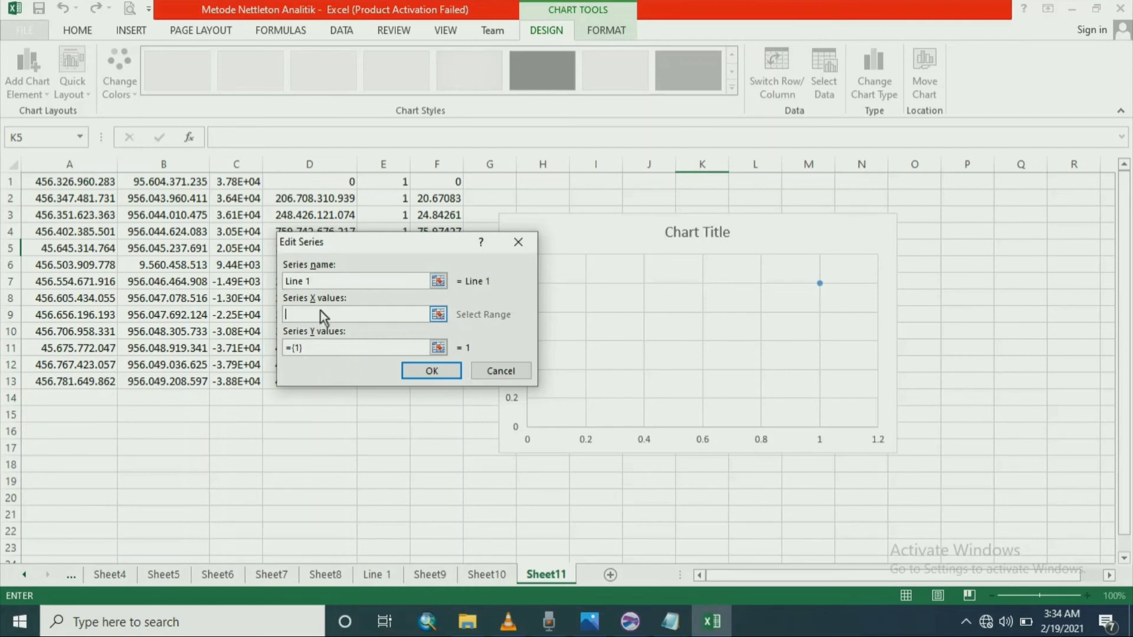
drag(328, 237, 596, 211)
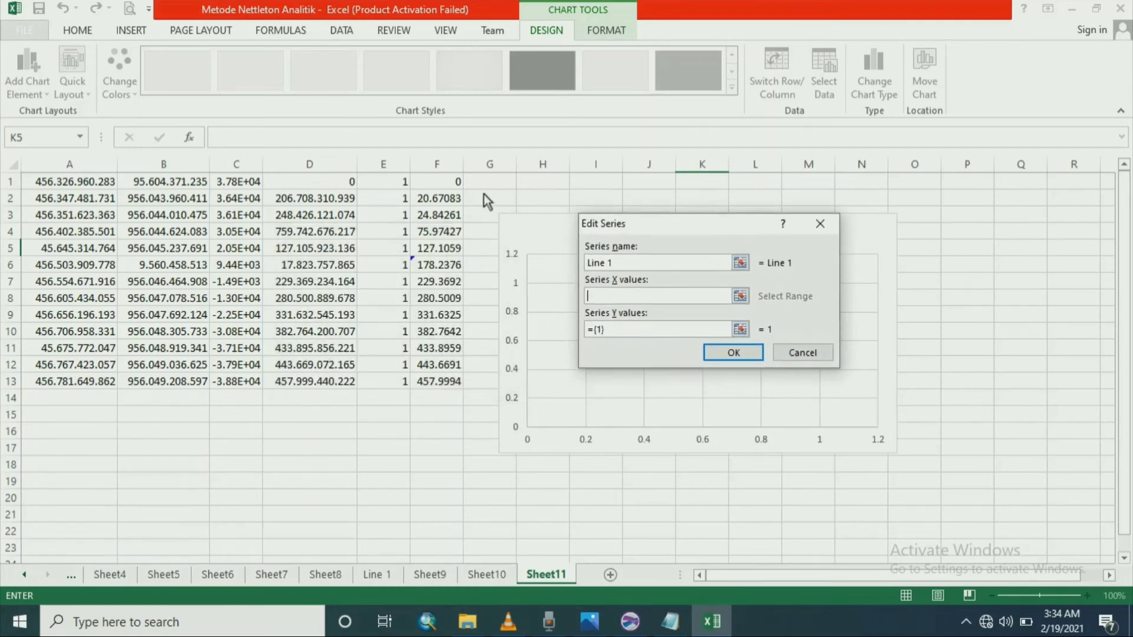
drag(424, 182, 440, 382)
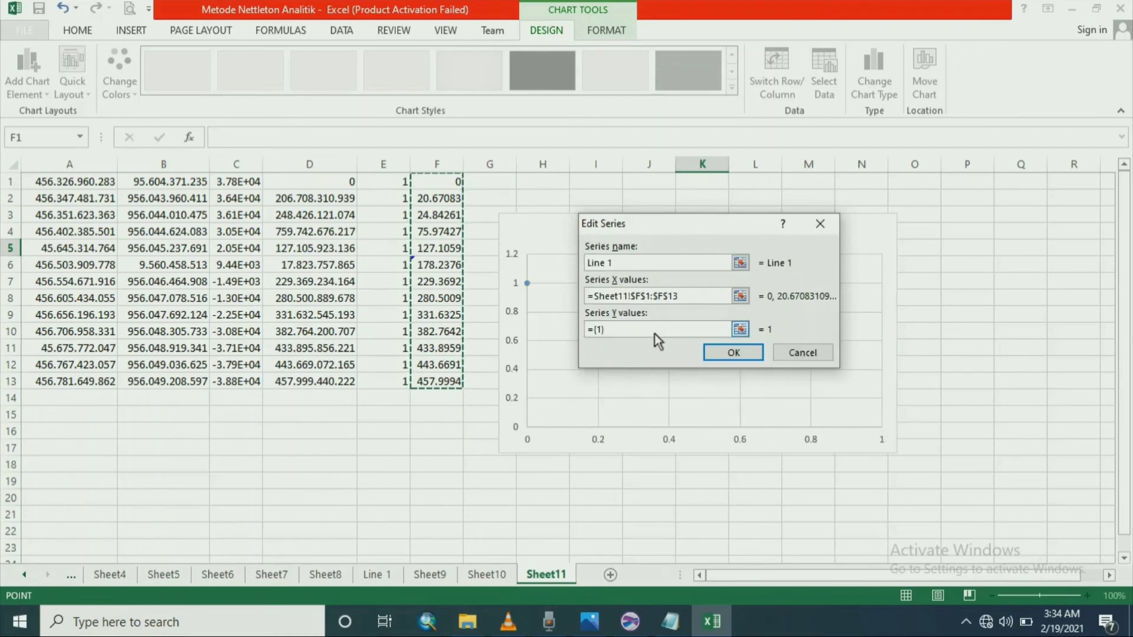
- Replace the Line 1 series' Y values with the range C1:C13 and apply the chart's data source
click(654, 334)
key(ctrl+a)
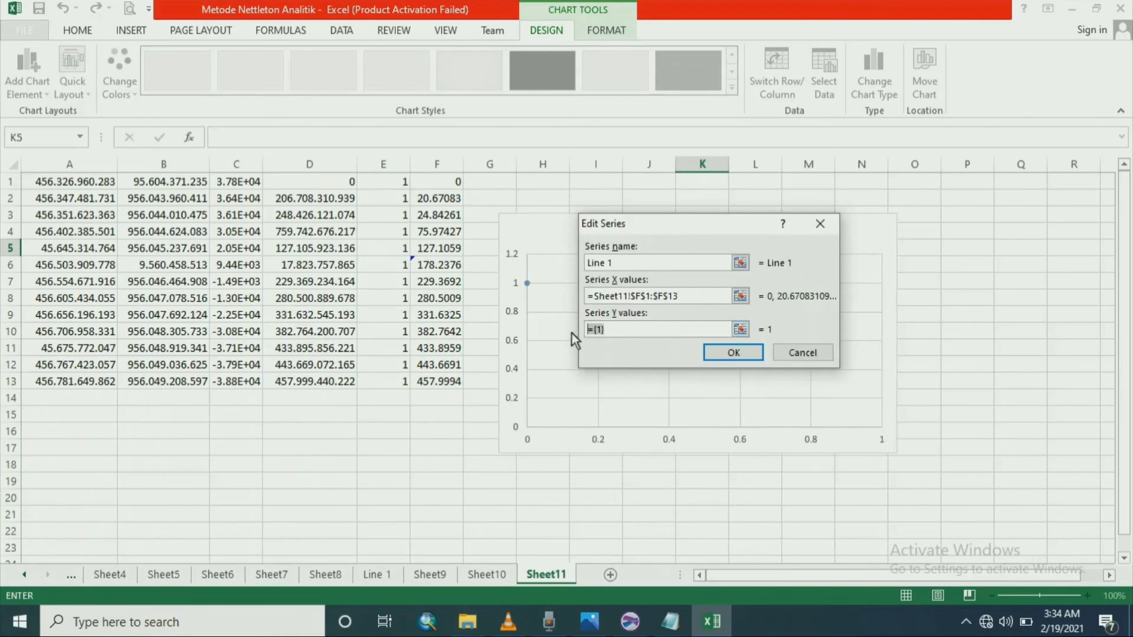
key(BackSpace)
drag(239, 183, 234, 385)
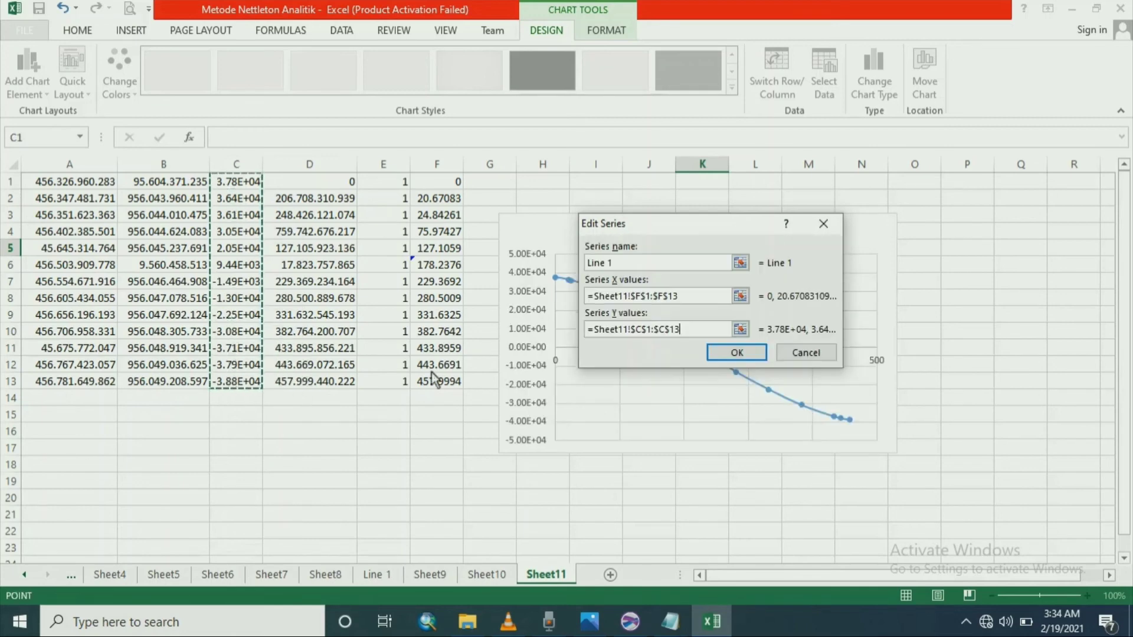
click(737, 353)
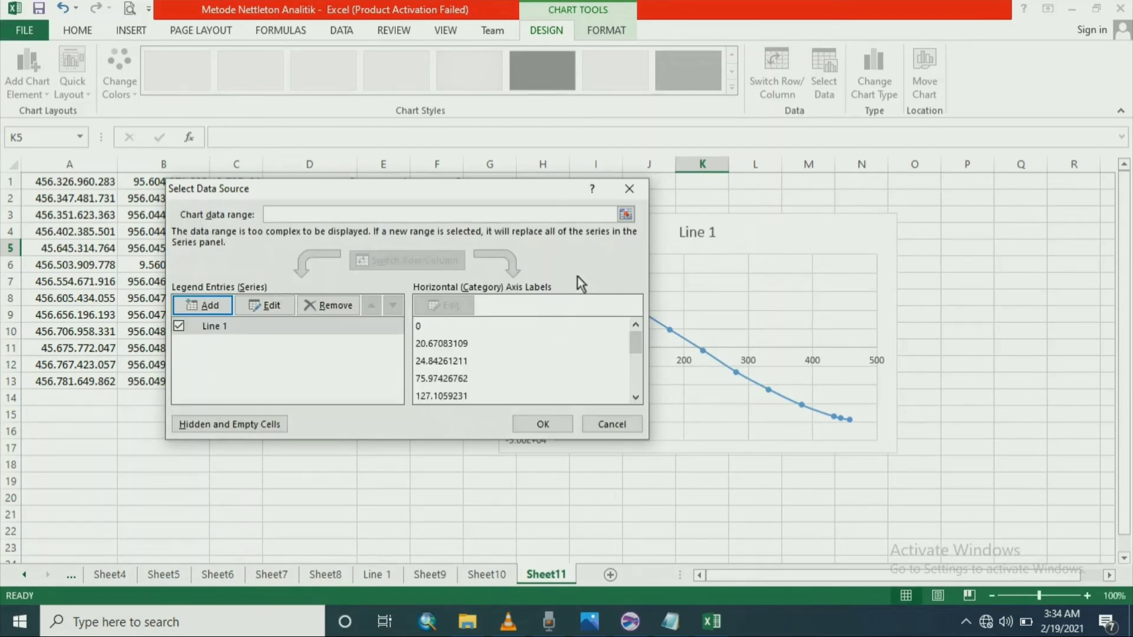
click(565, 423)
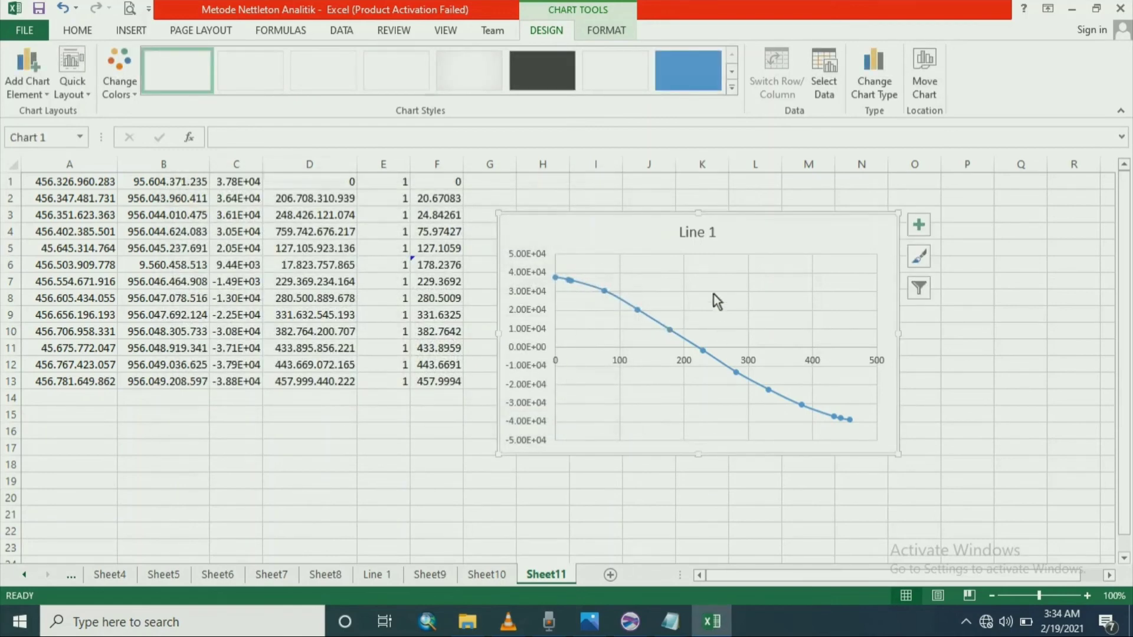
- Move the Line 1 chart up near the first rows and add data labels to its series
drag(759, 236, 772, 208)
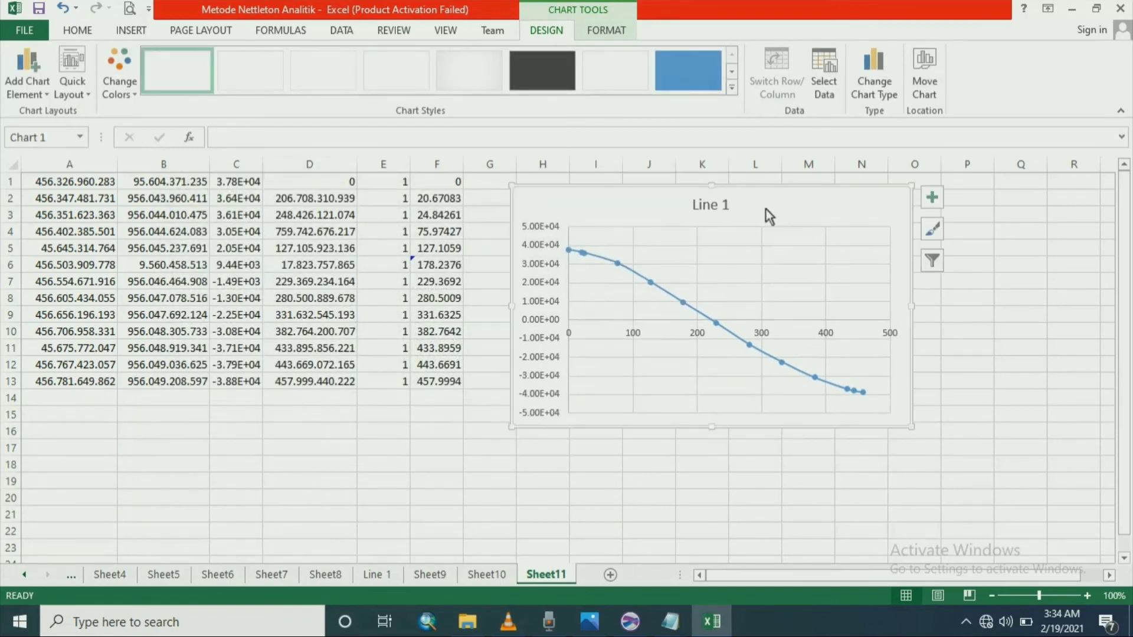
click(582, 254)
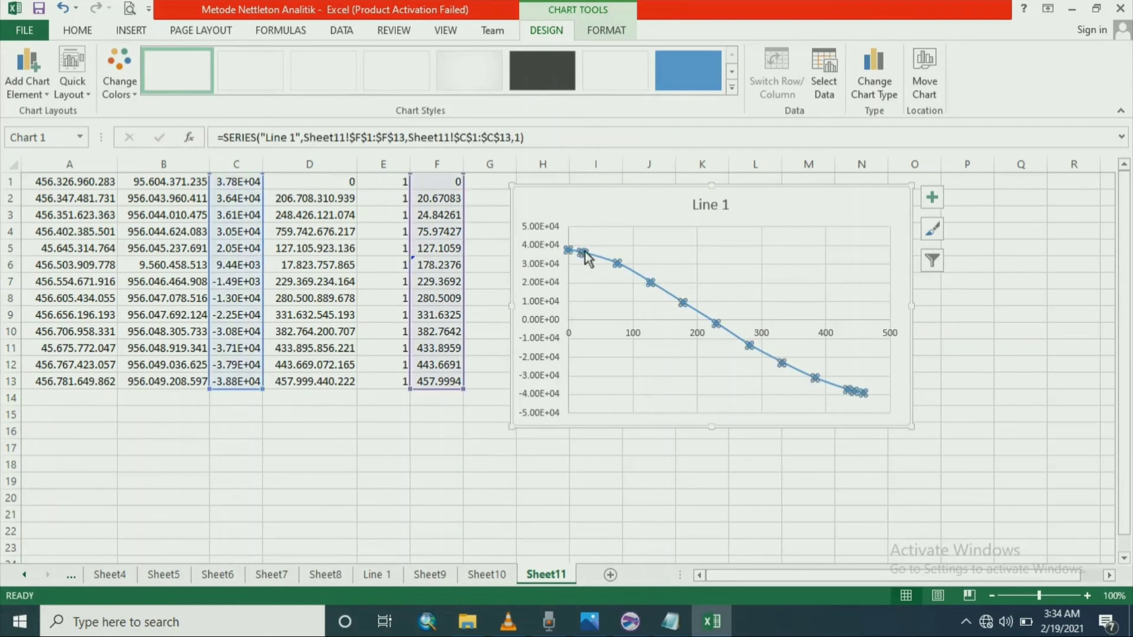
right_click(585, 255)
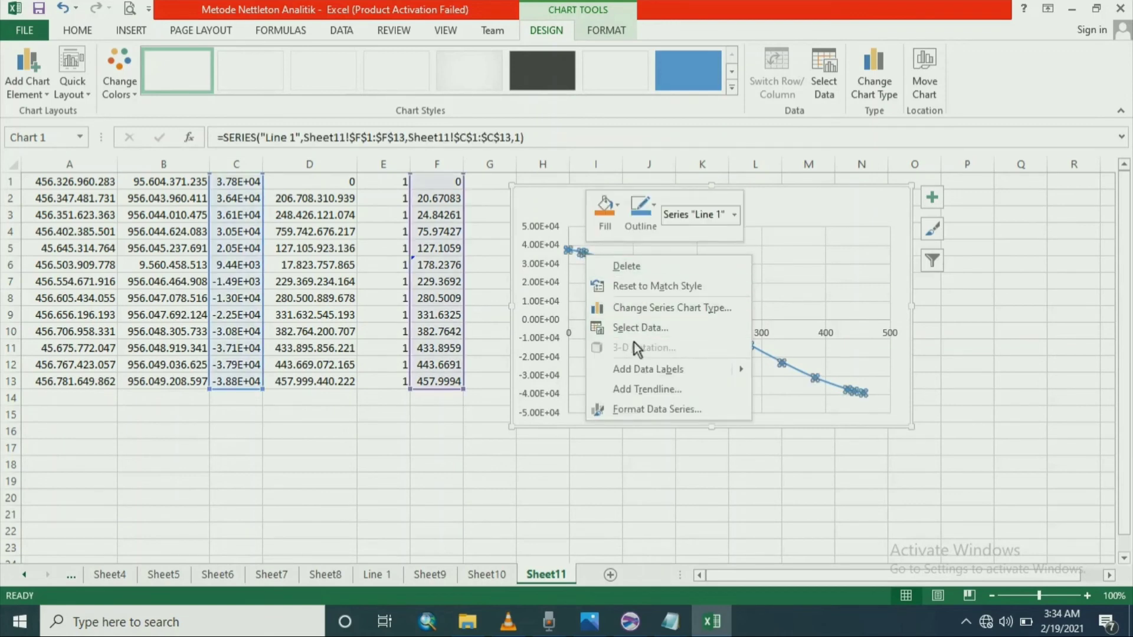
click(634, 369)
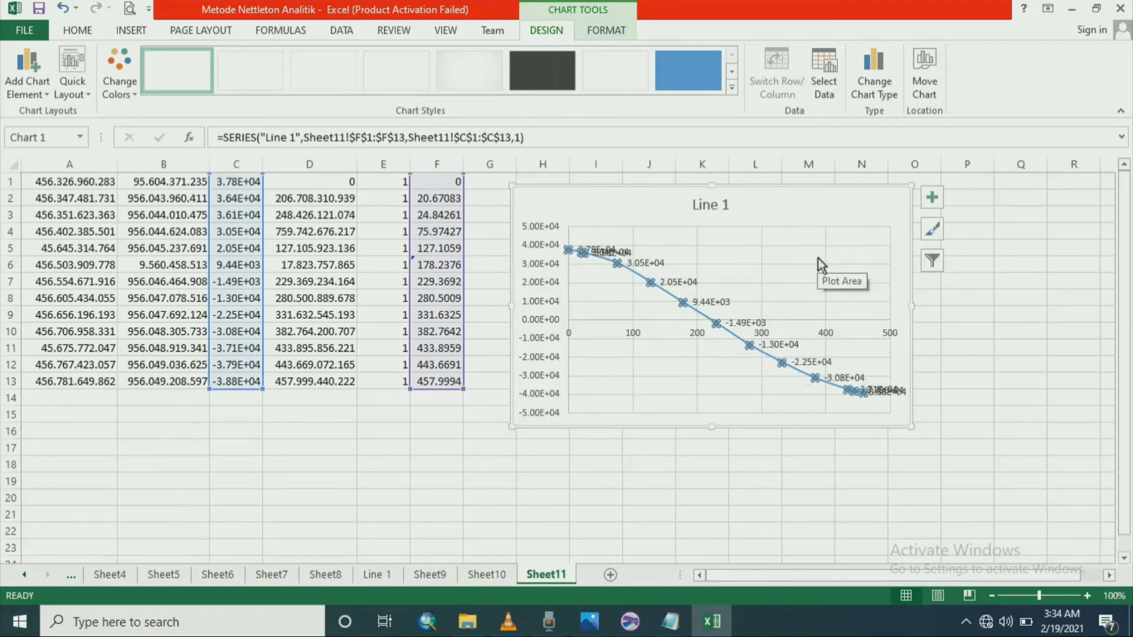
click(1050, 258)
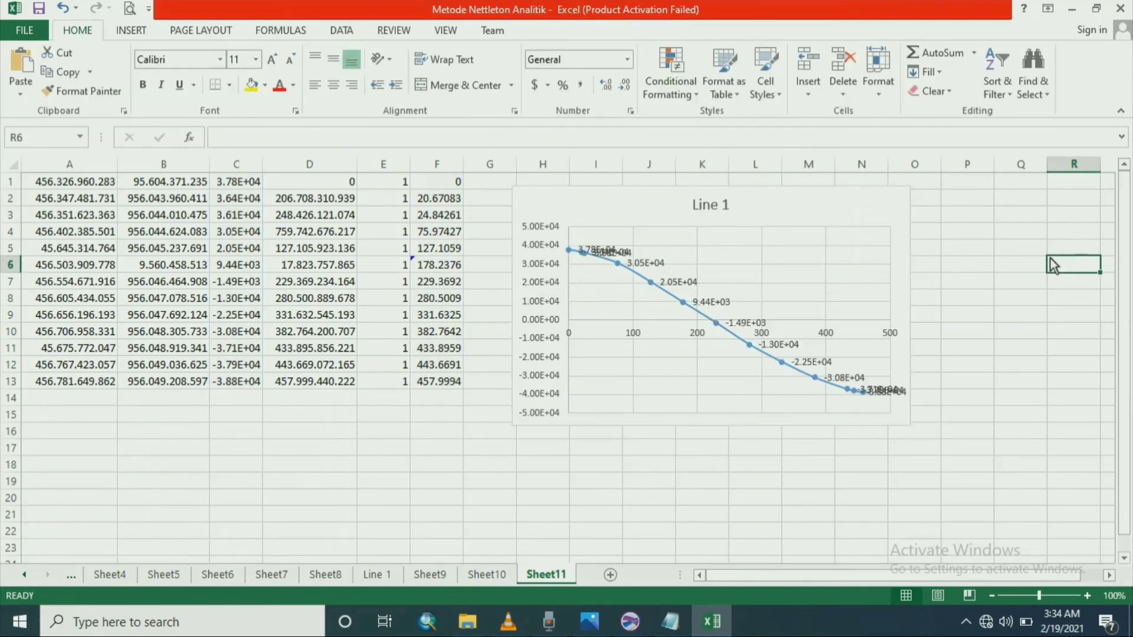
- Delete the 3.05E+04, 3.61E+04 and 3.64E+04 data labels near the curve's start, keeping the first point's label
click(609, 258)
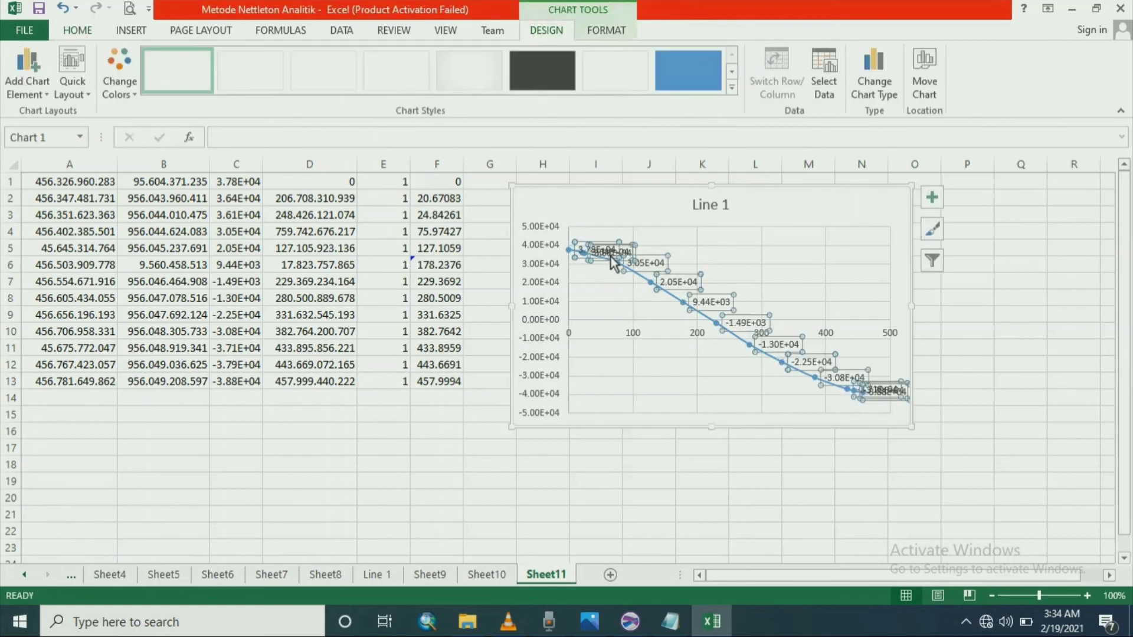
click(628, 261)
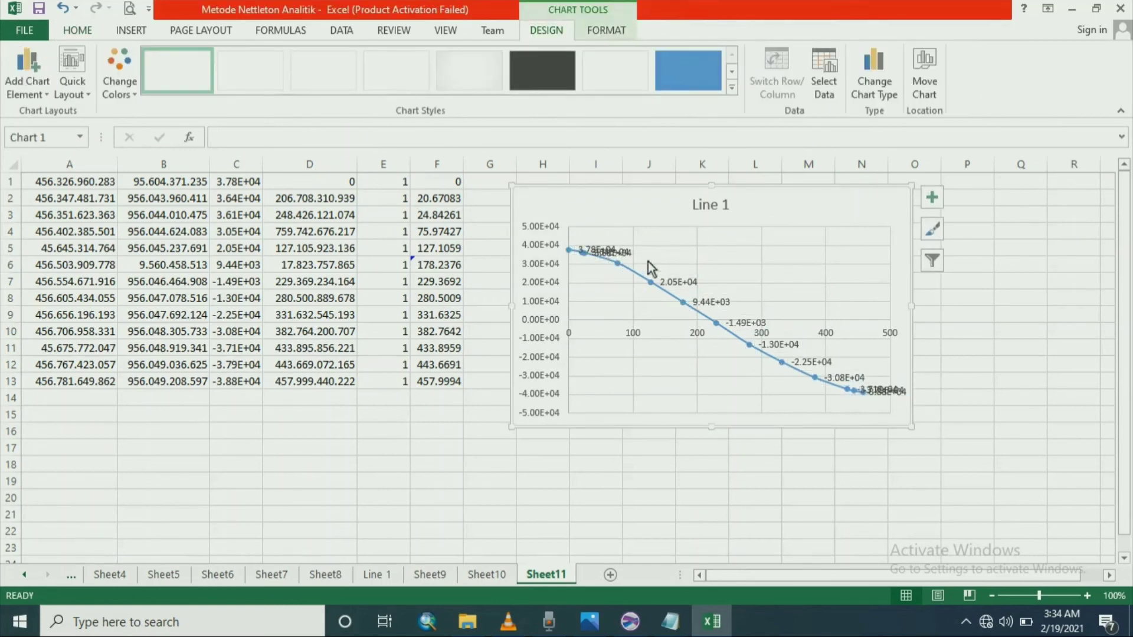
click(618, 258)
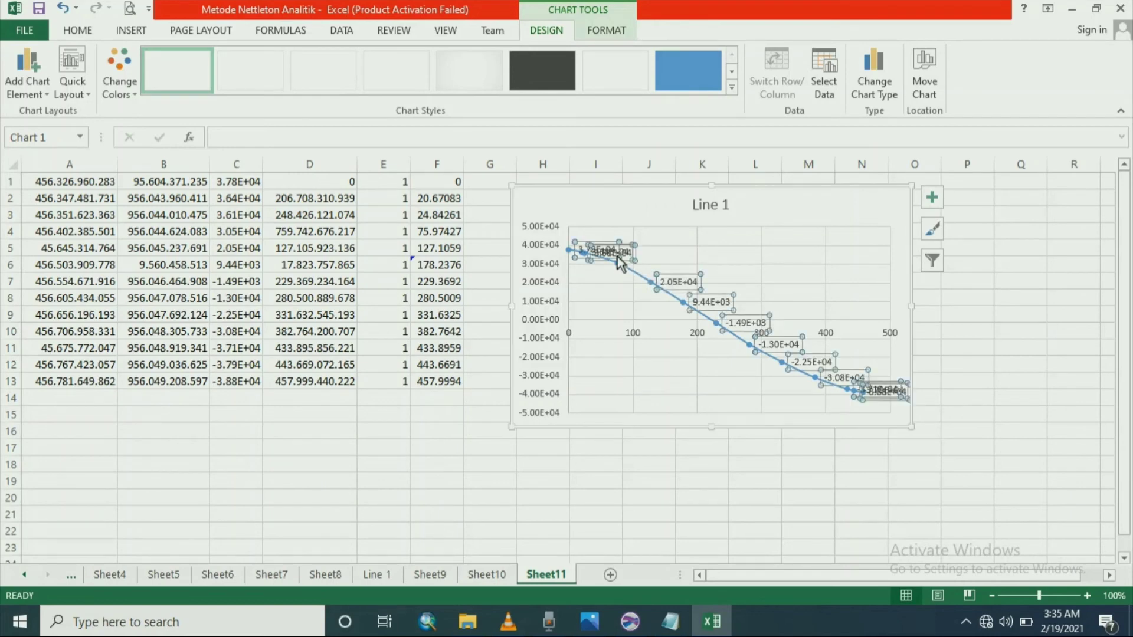
click(622, 259)
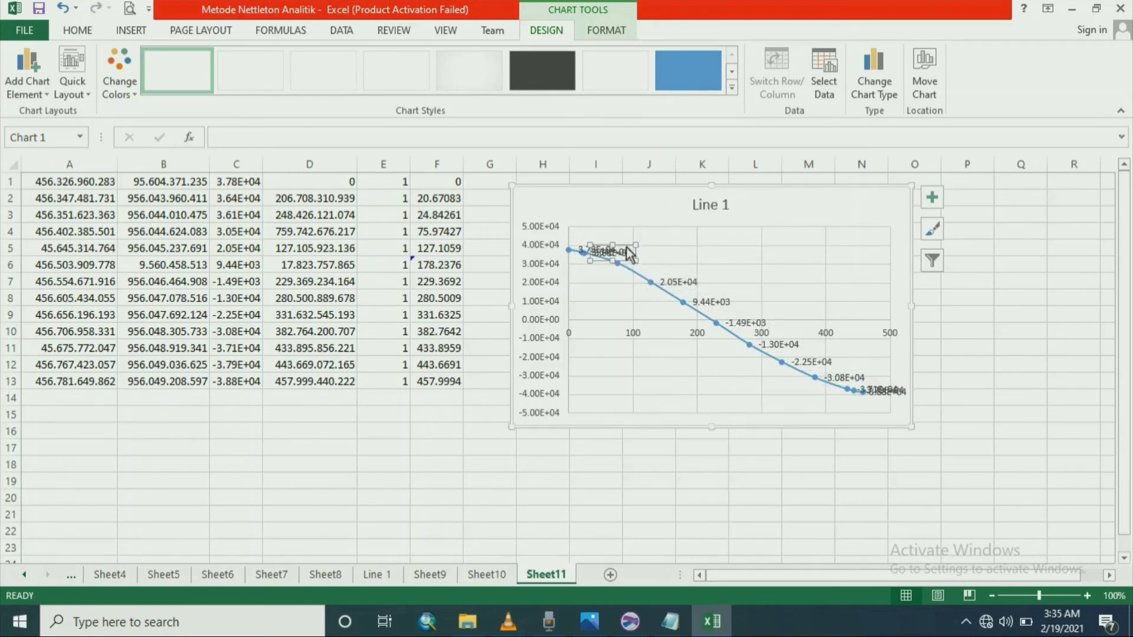
key(Escape)
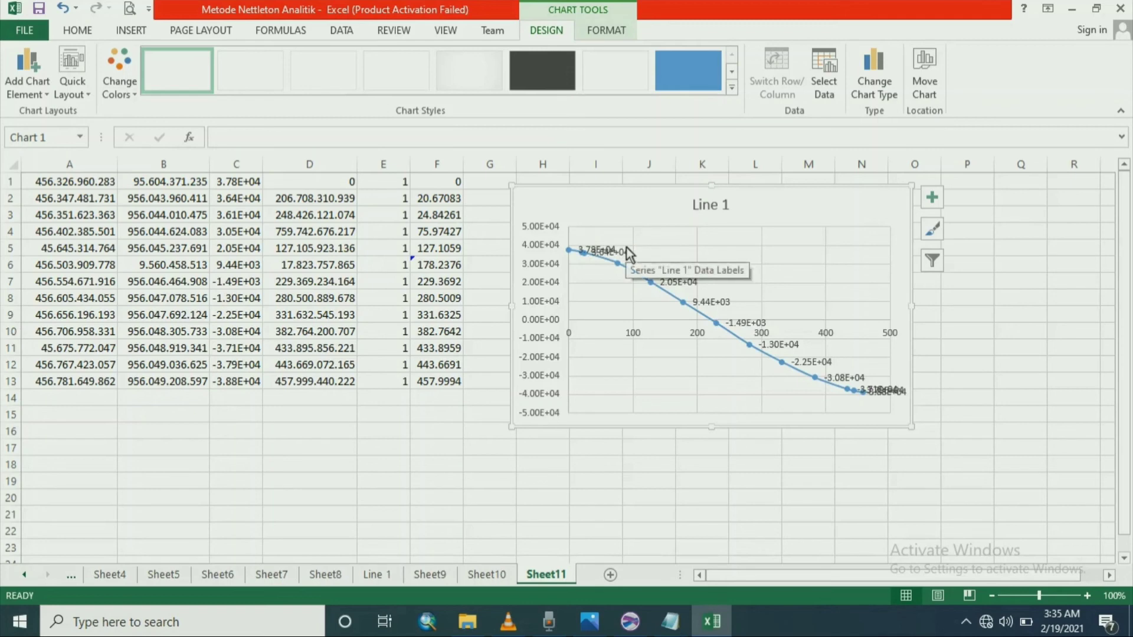
click(623, 259)
click(623, 259)
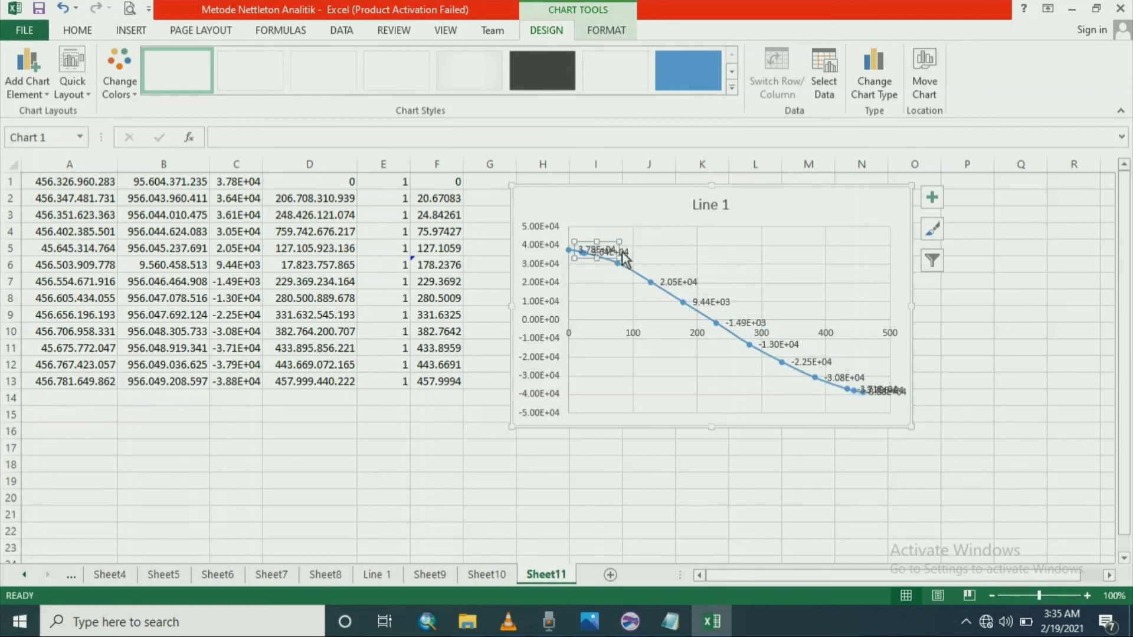
drag(613, 248, 626, 250)
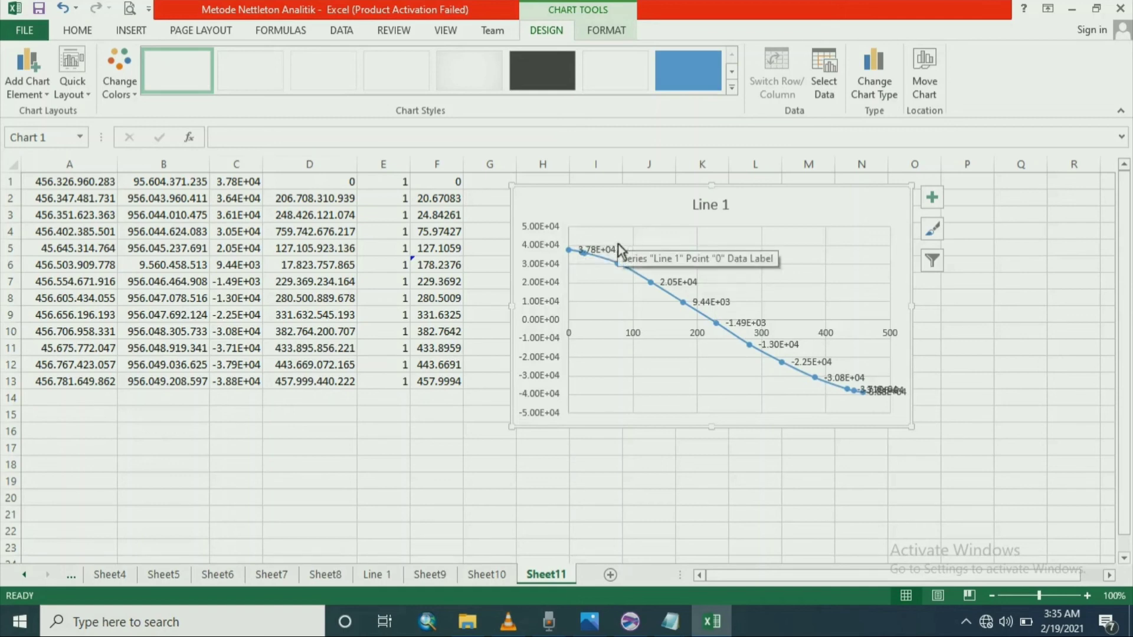
- Delete the 2.05E+04, 9.44E+03 and -1.49E+03 data labels along the middle of the curve
click(679, 282)
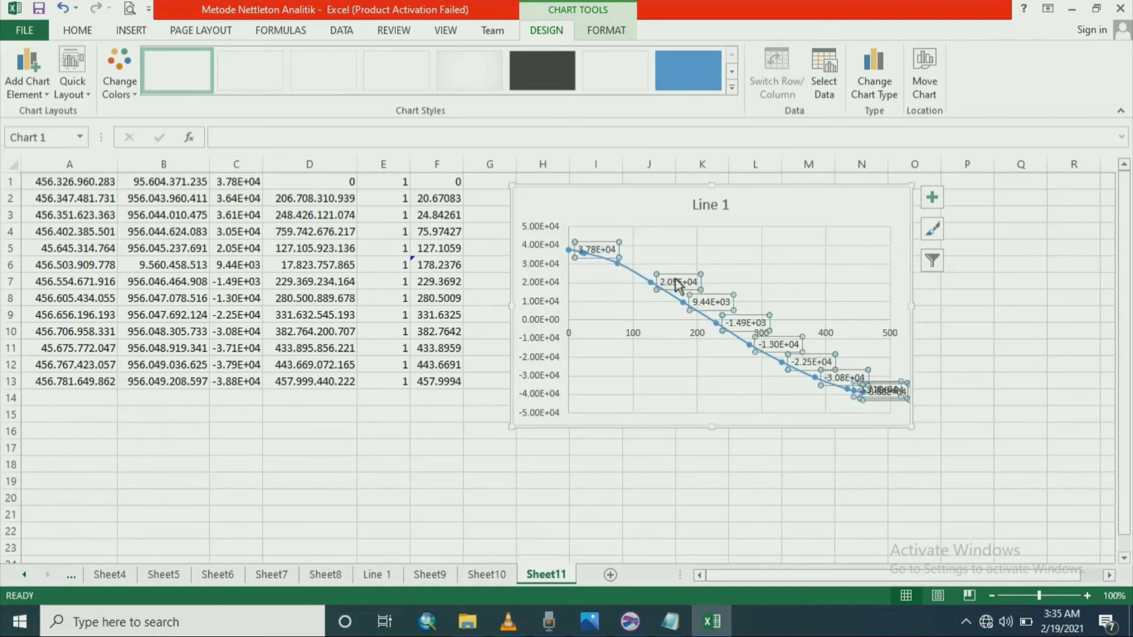
click(681, 285)
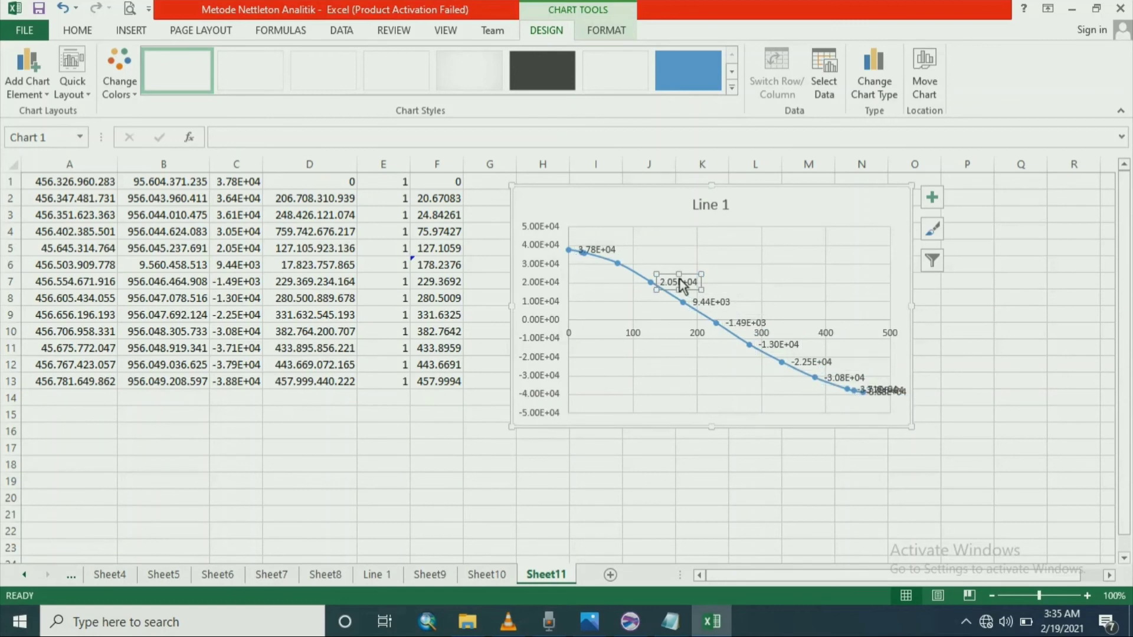
key(Delete)
click(714, 299)
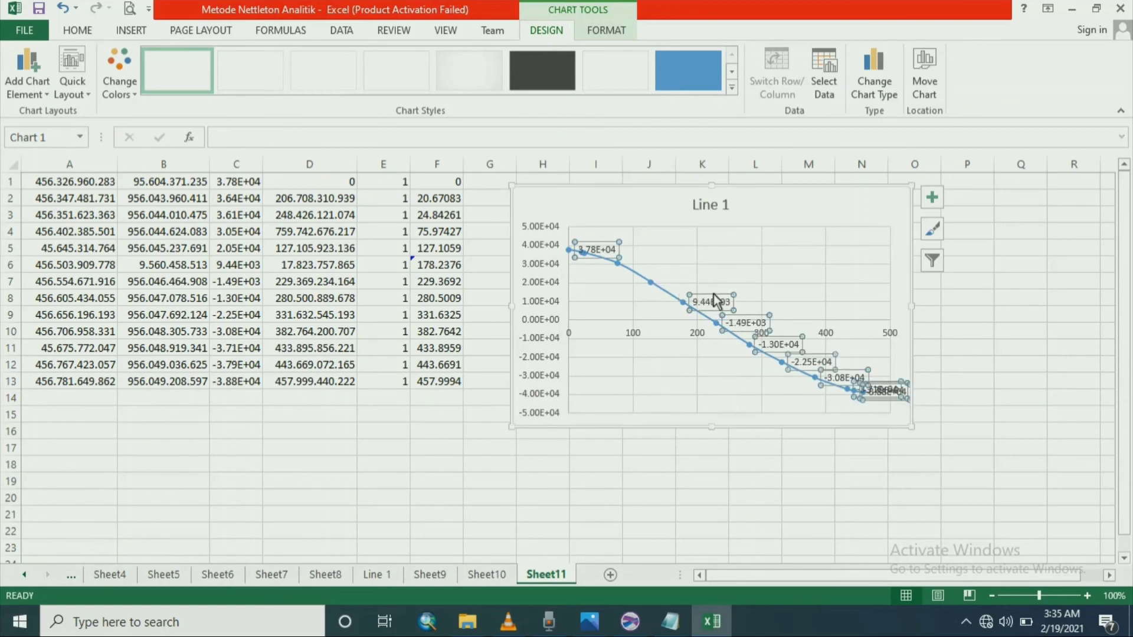
click(714, 299)
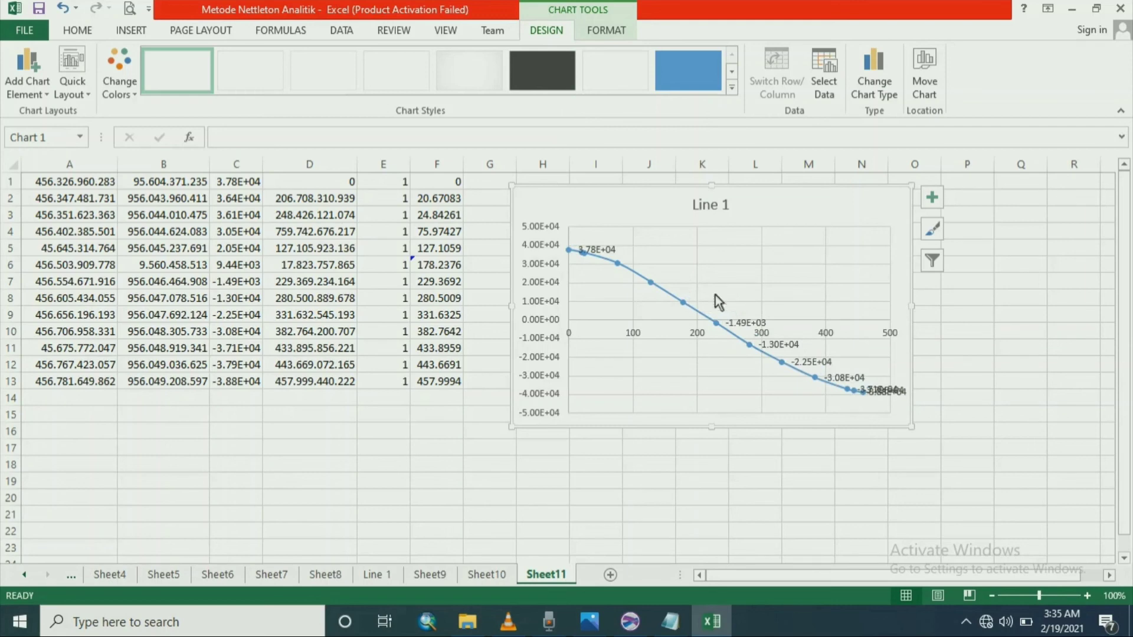
click(744, 319)
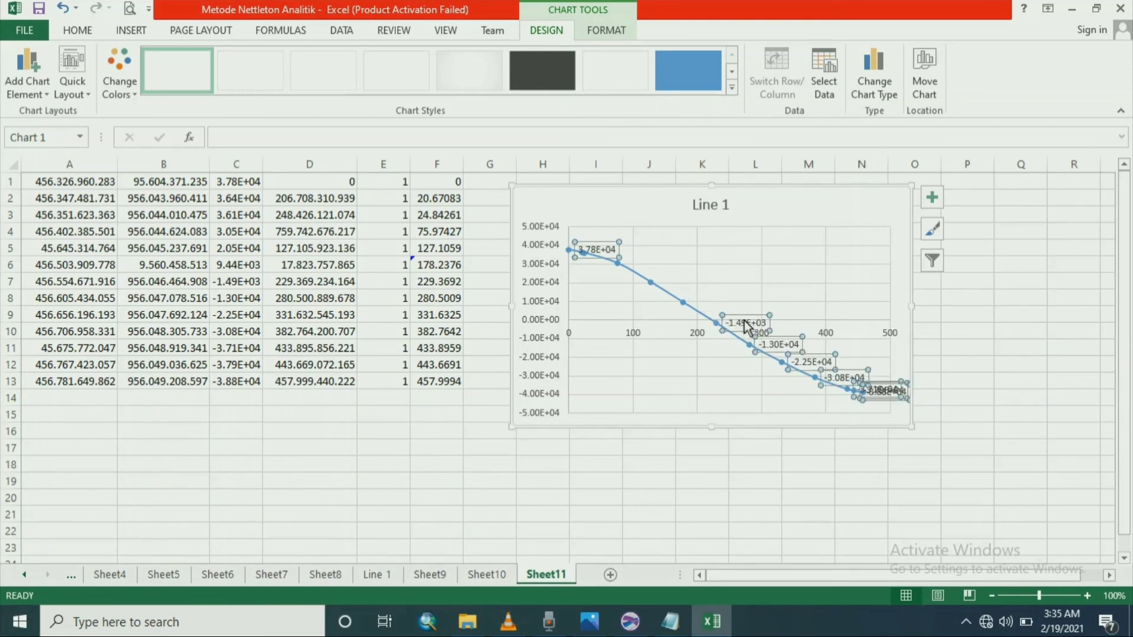
click(745, 323)
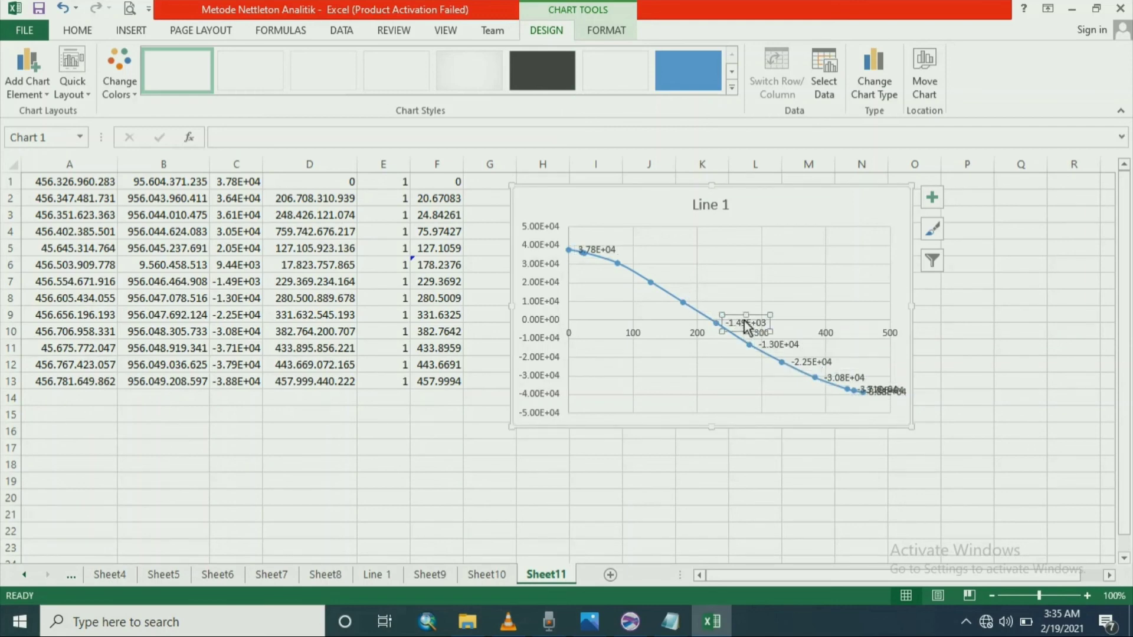
key(Delete)
- Delete the -1.30E+04 and -2.25E+04 data labels on the descending part of the curve
click(788, 349)
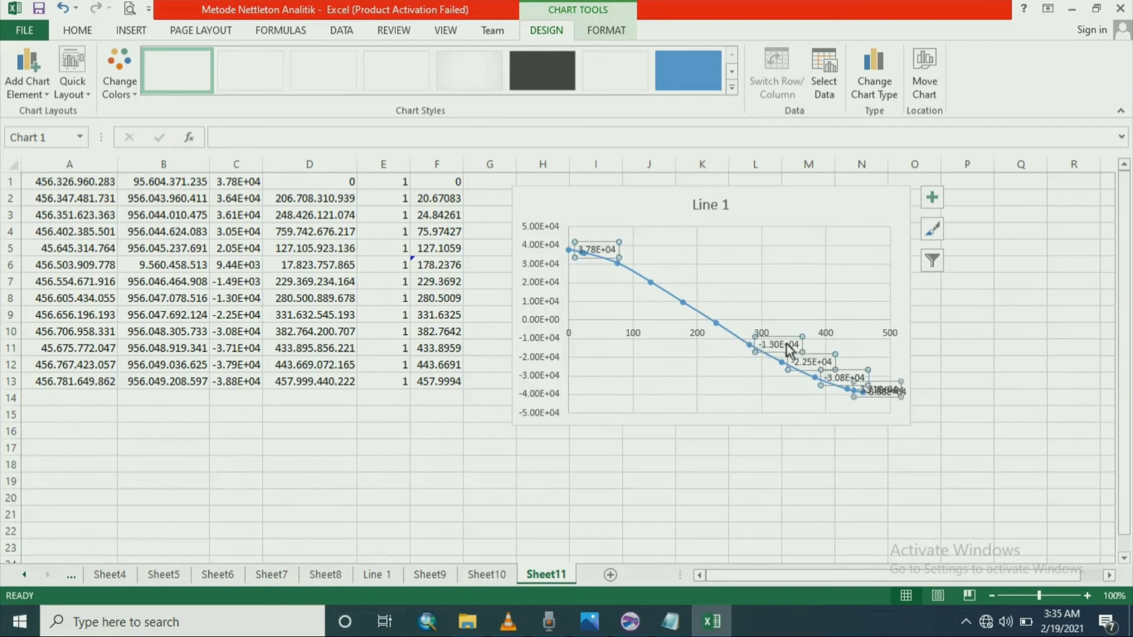
click(784, 347)
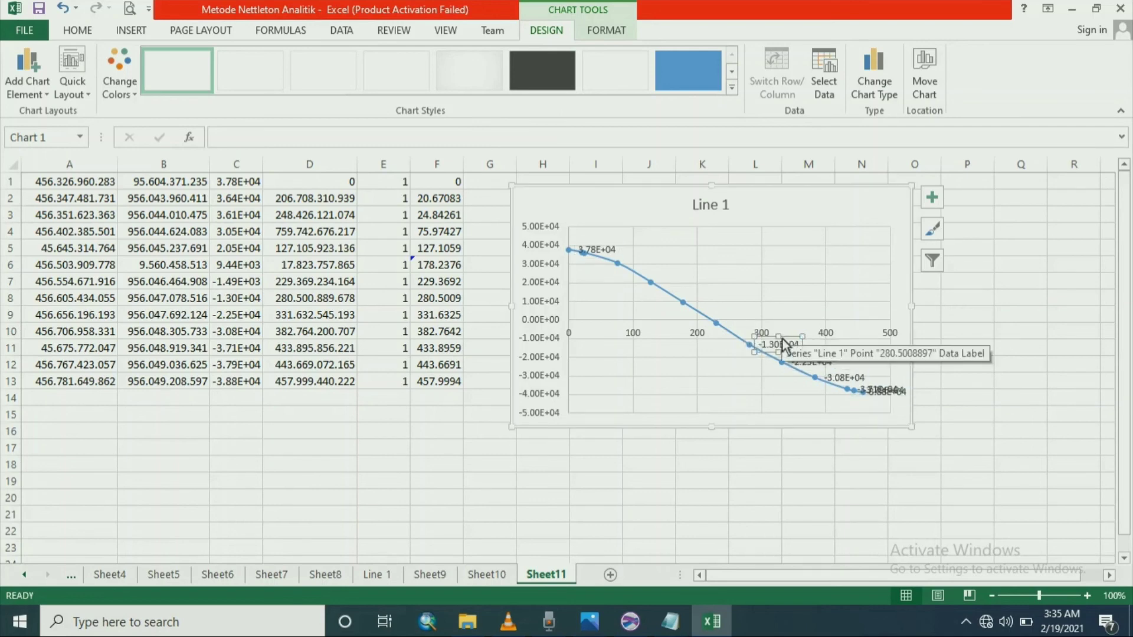
key(Delete)
click(808, 361)
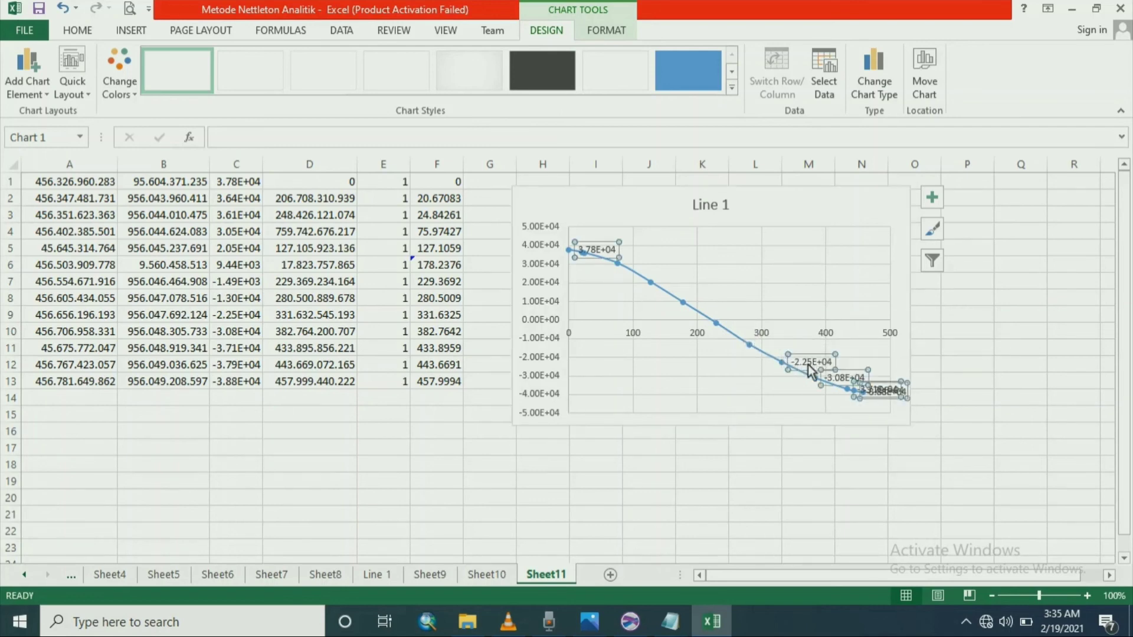
click(811, 362)
key(Delete)
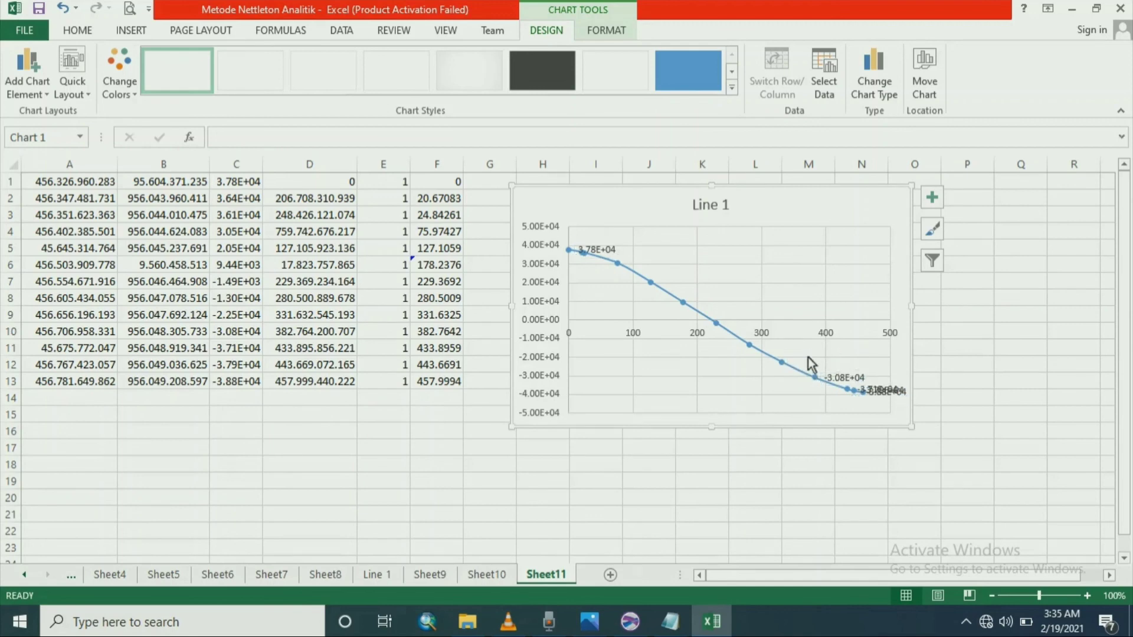
- Delete the -3.08E+04 data label and spread apart the overlapping -3.88E+04, -3.79E+04 and -3.71E+04 labels at the curve's end
click(854, 377)
click(843, 377)
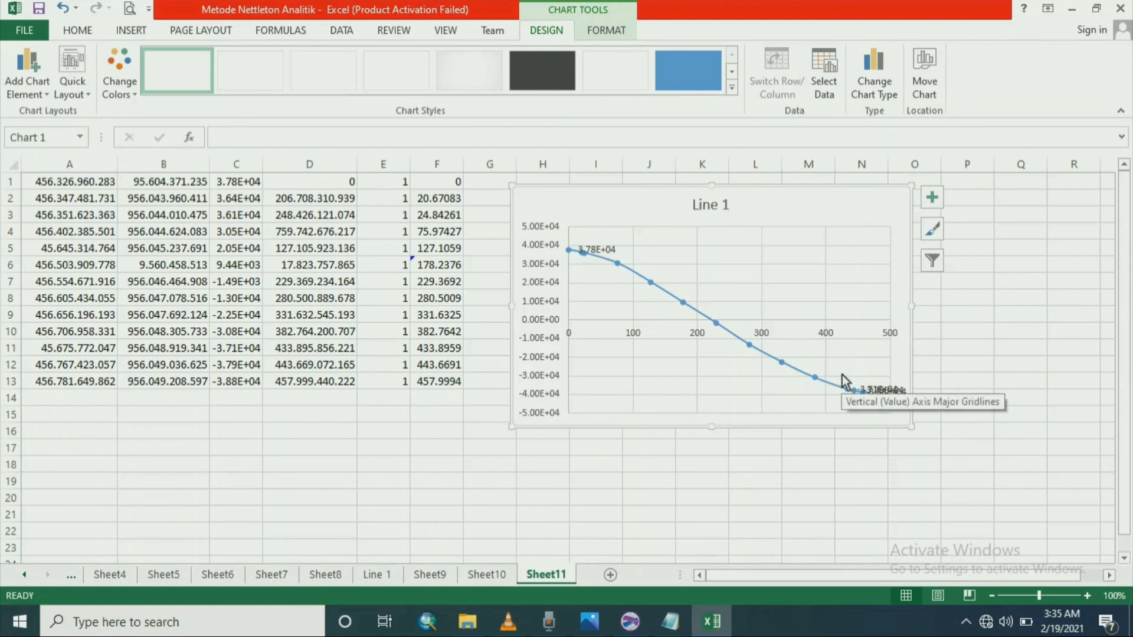
click(867, 391)
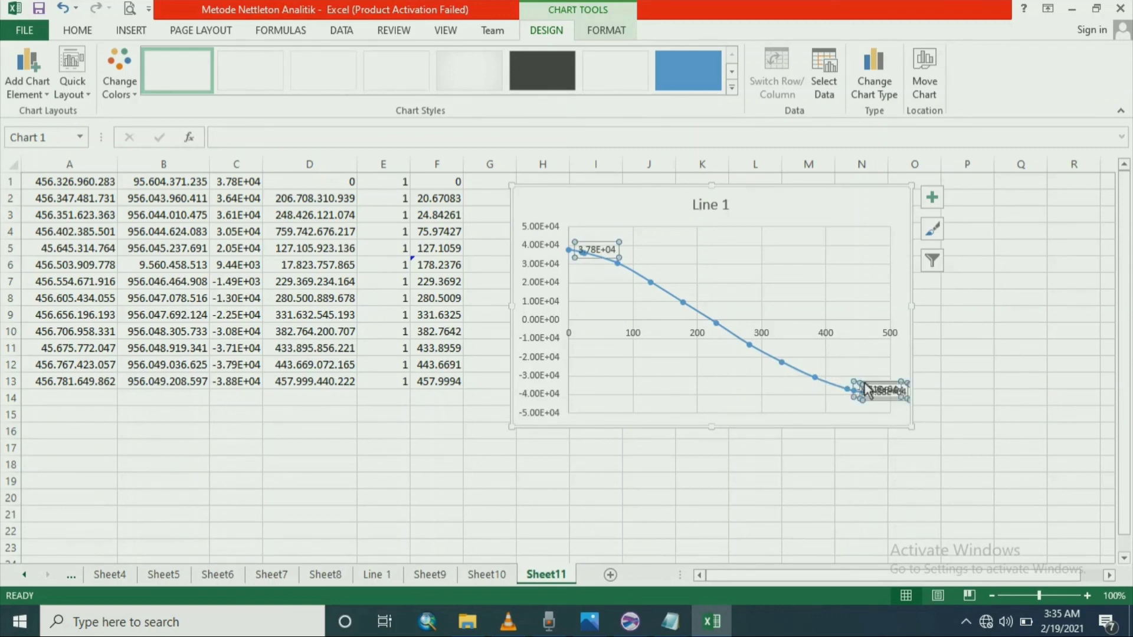
click(856, 385)
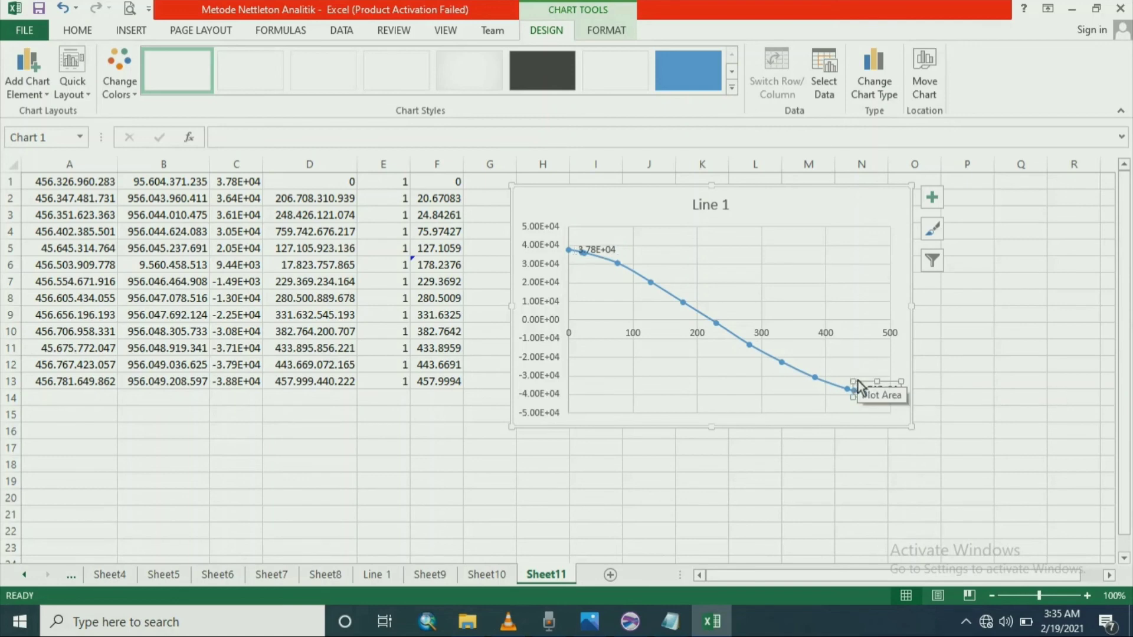
drag(858, 380, 872, 355)
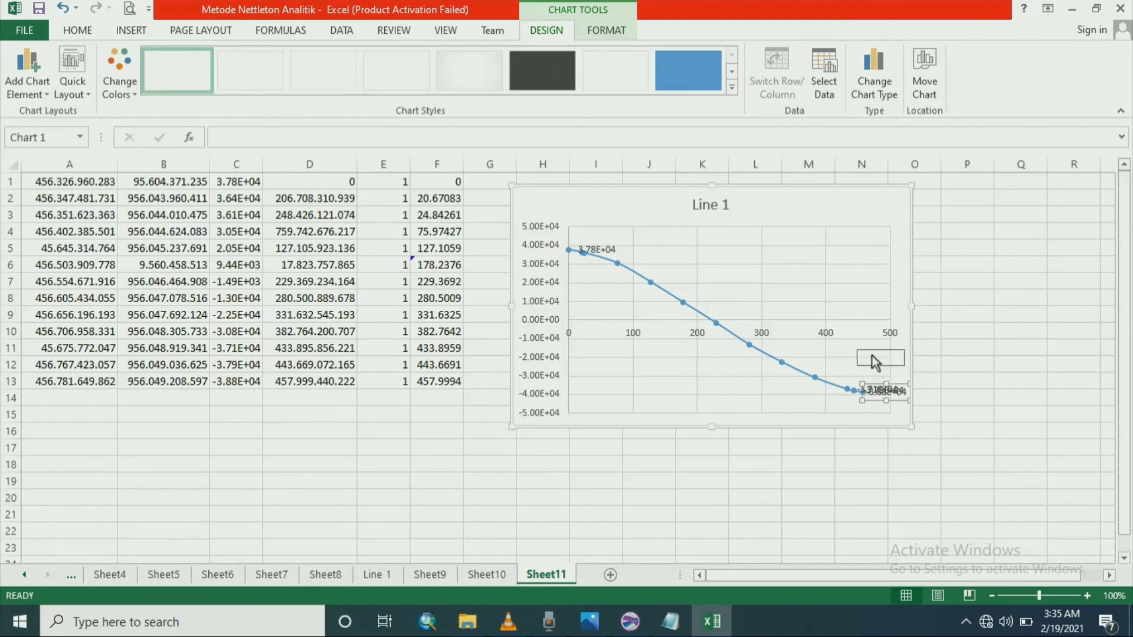
click(883, 395)
drag(884, 395, 783, 395)
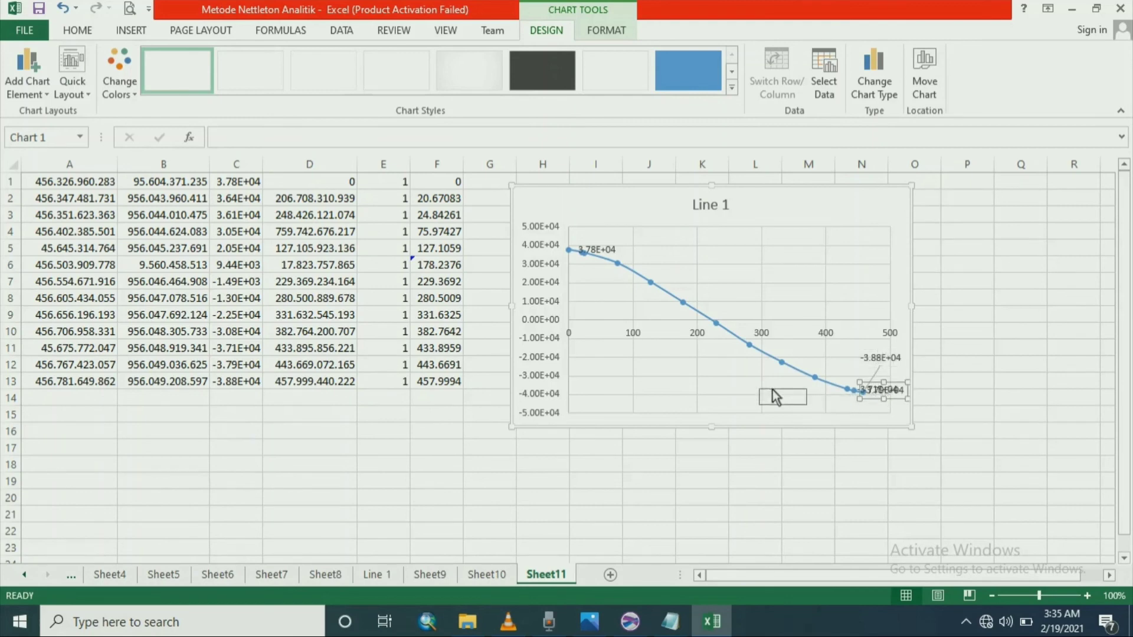
click(885, 390)
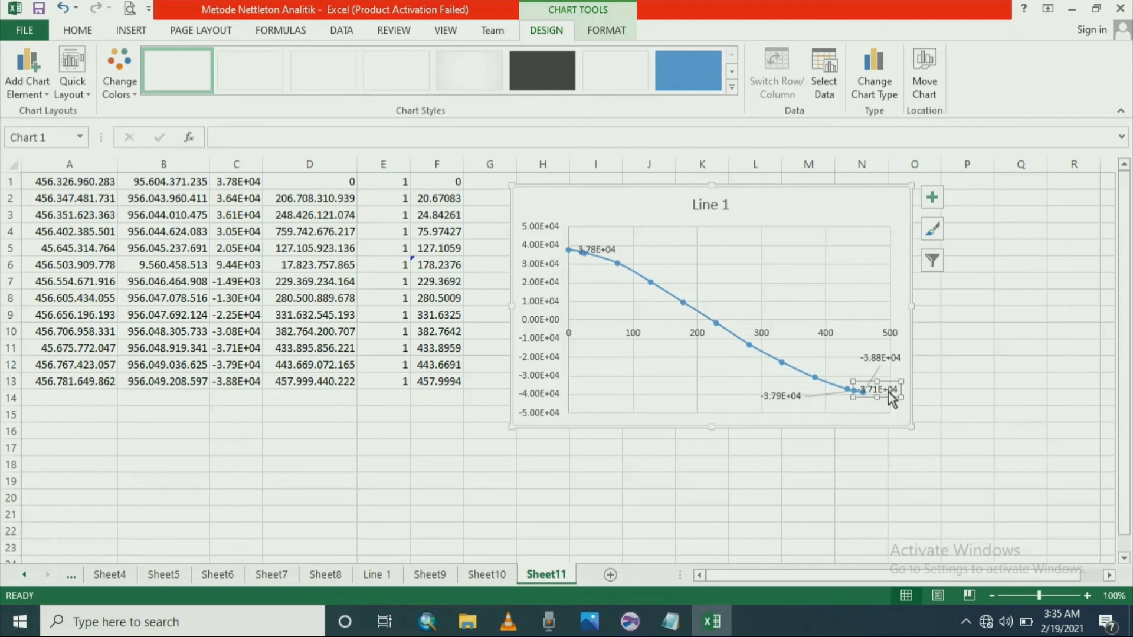
drag(886, 391, 890, 413)
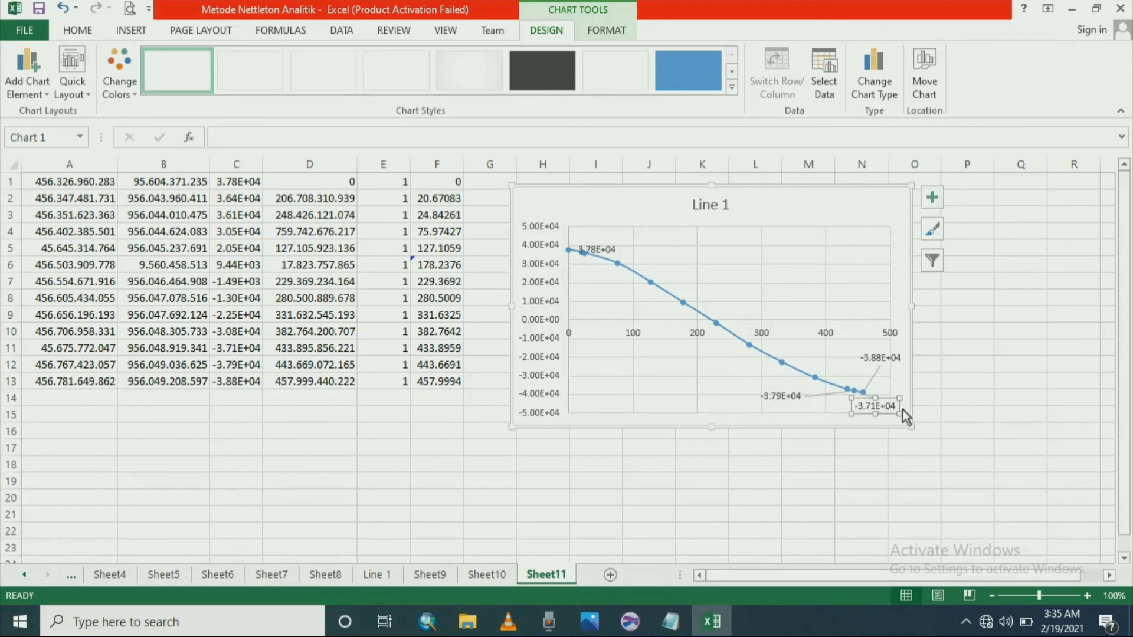
- Delete the -3.79E+04 and -3.71E+04 data labels near the curve's end, keeping the last point's label
click(780, 396)
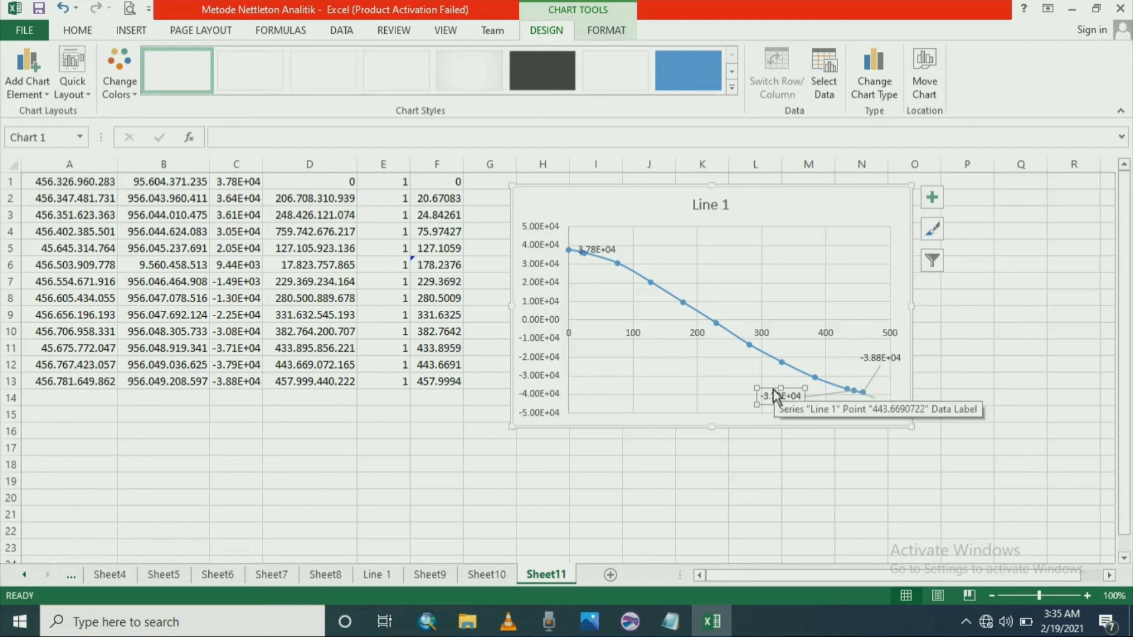
key(Delete)
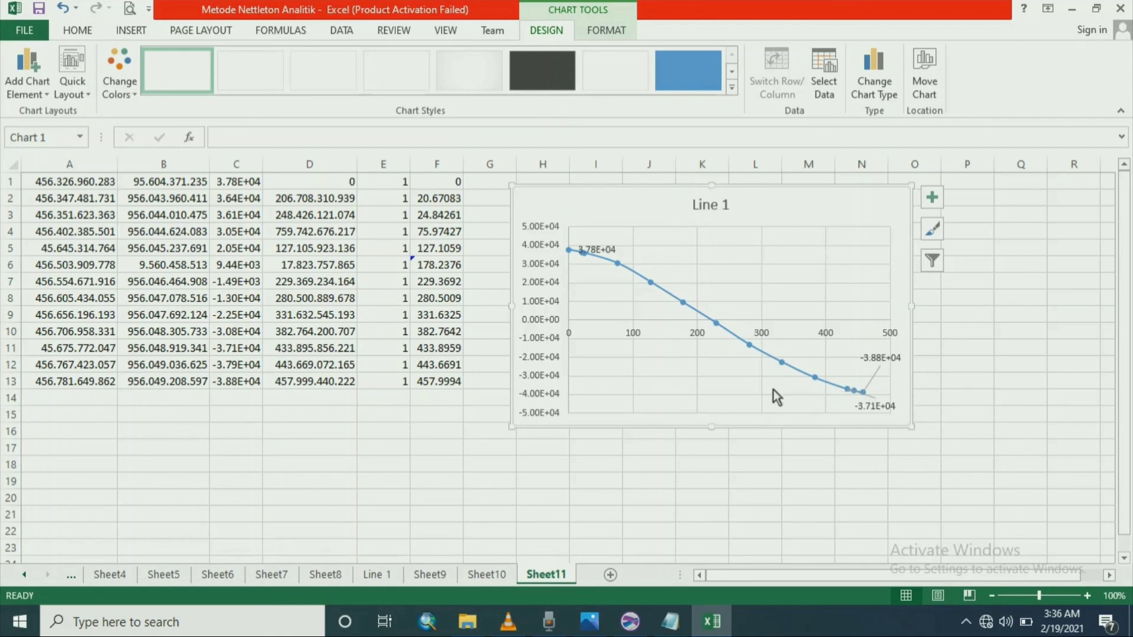
click(874, 405)
click(875, 405)
key(Delete)
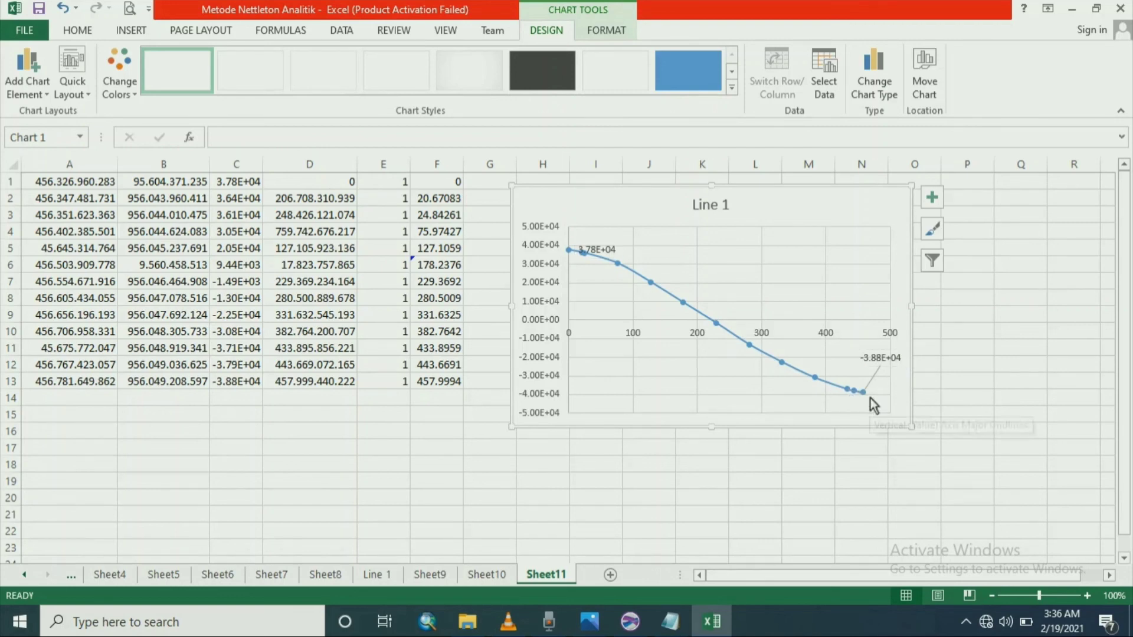
- Move the -3.88E+04 data label down so it sits just above the curve's last point
click(878, 362)
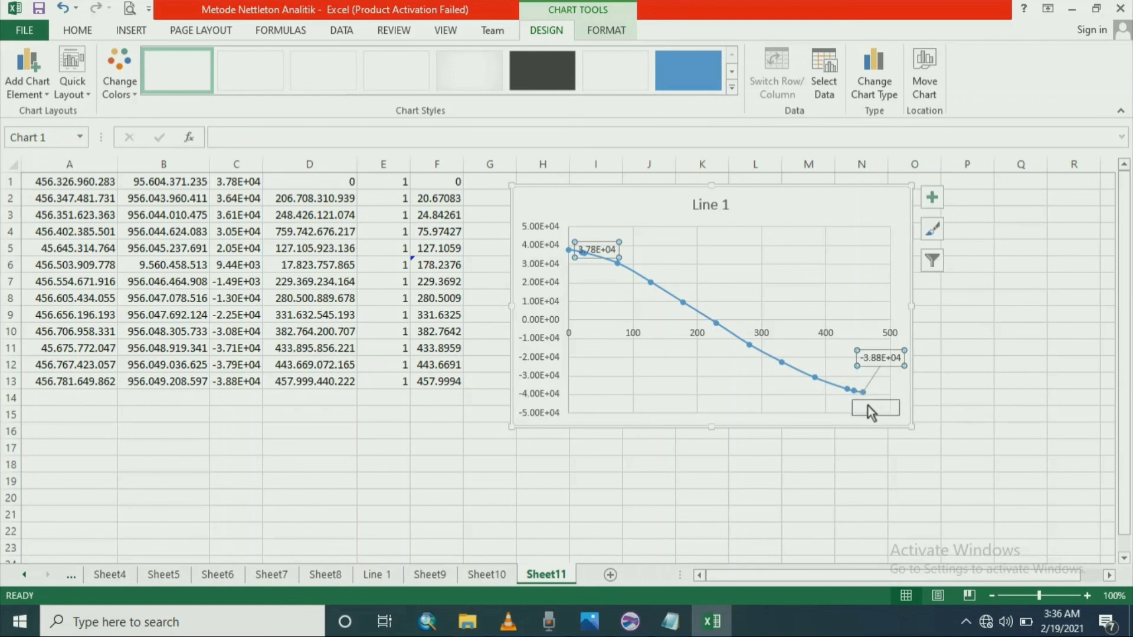
click(1002, 352)
click(879, 362)
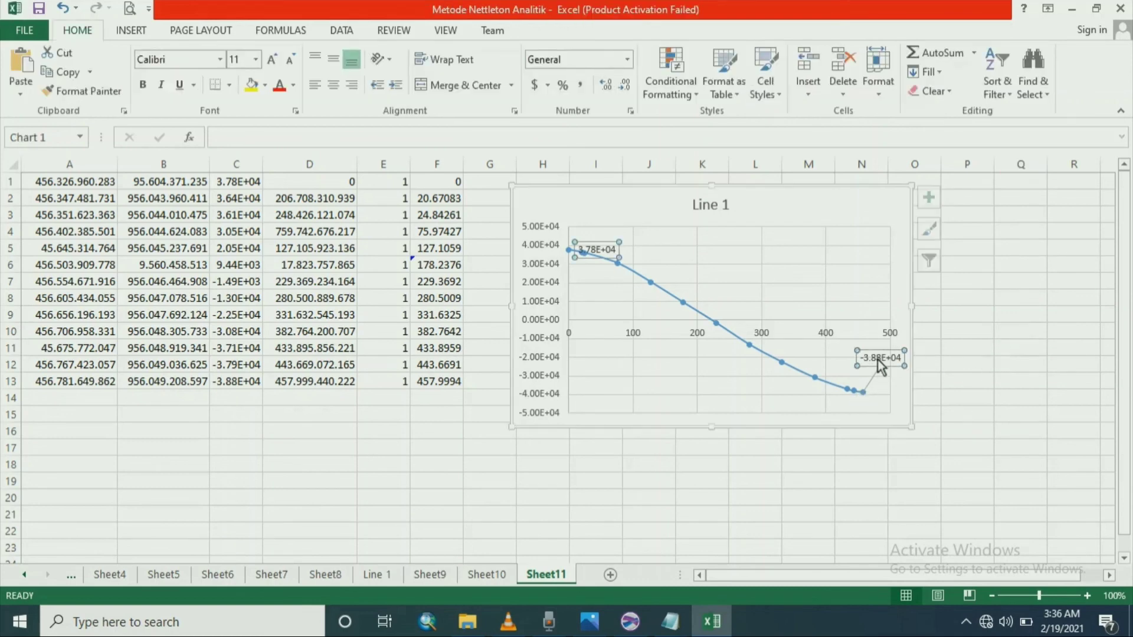
click(875, 357)
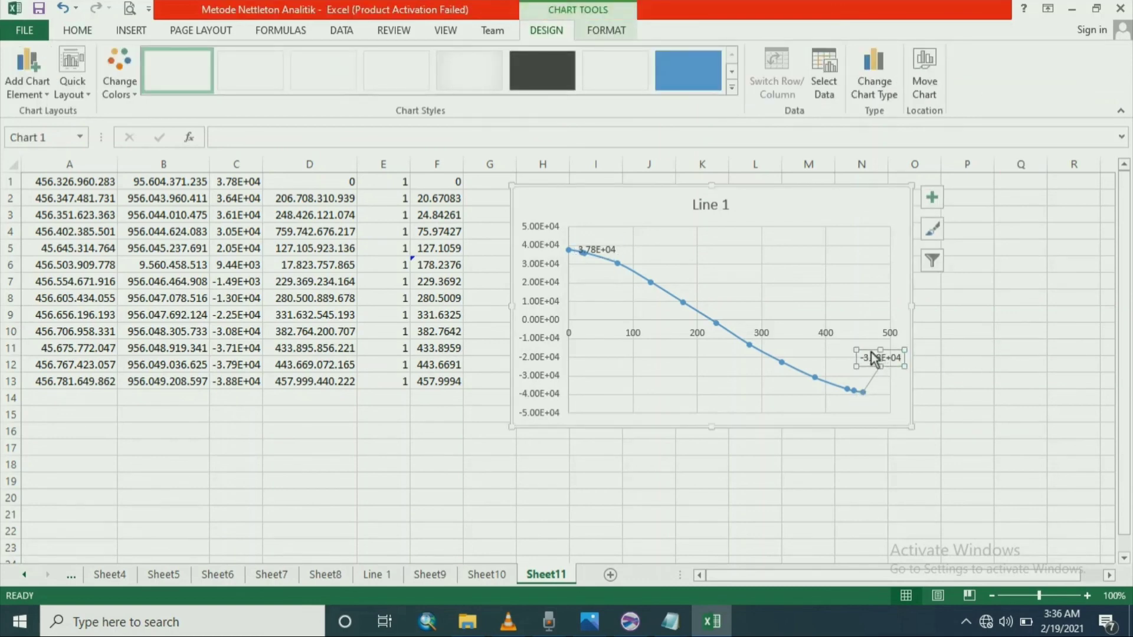
drag(871, 352, 869, 367)
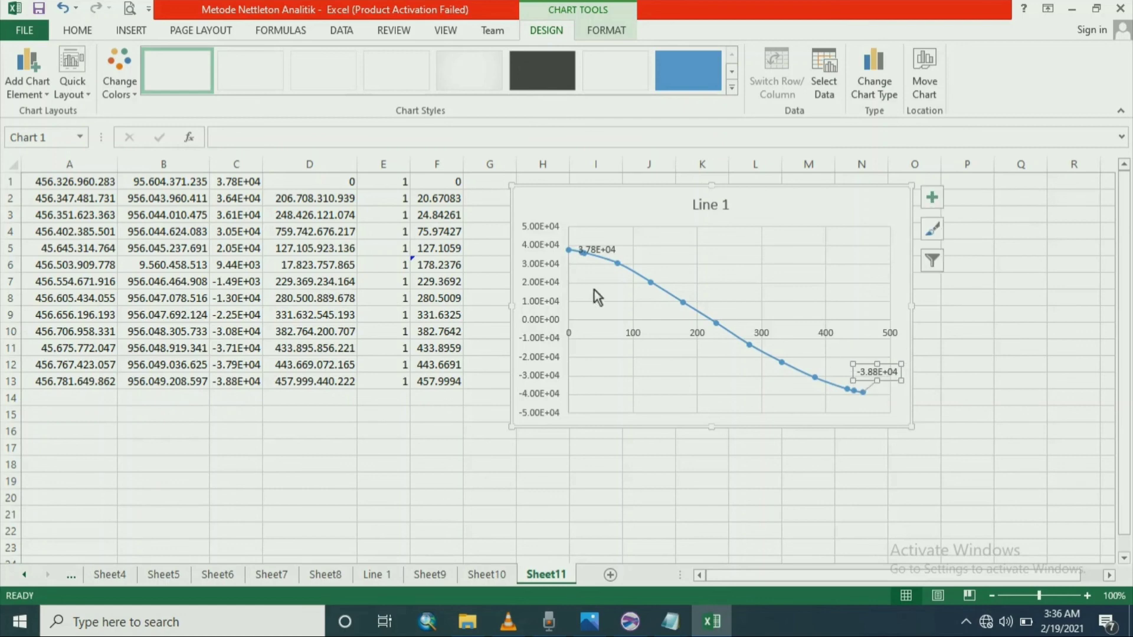
- Move the 3.78E+04 data label up clear of the curve's start and deselect the chart
click(588, 249)
drag(588, 249, 597, 227)
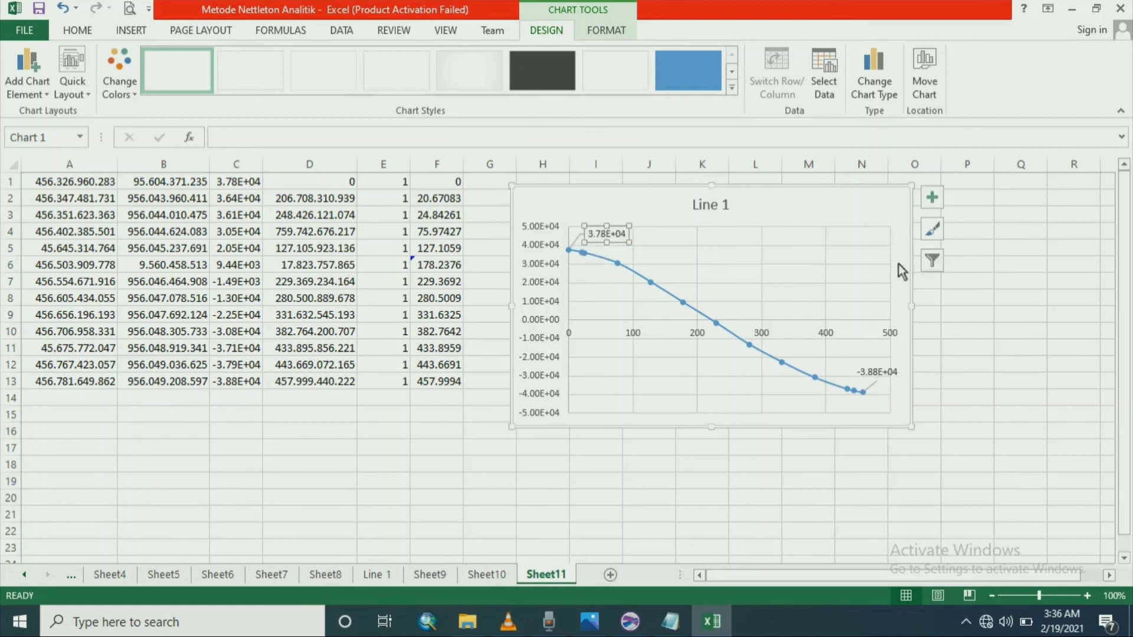
click(1047, 267)
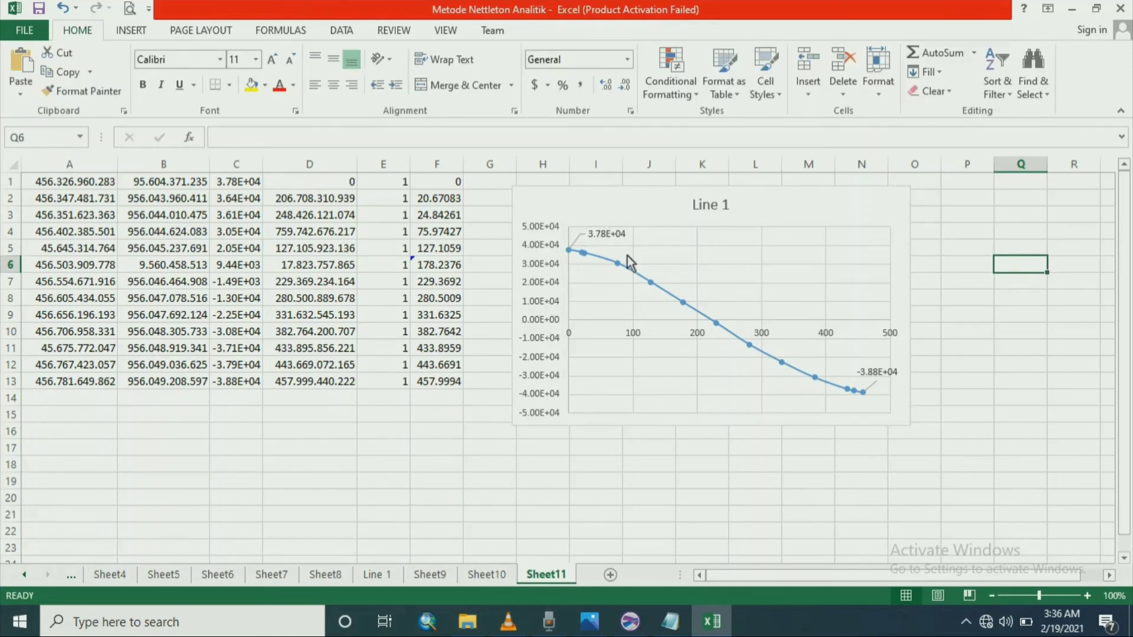